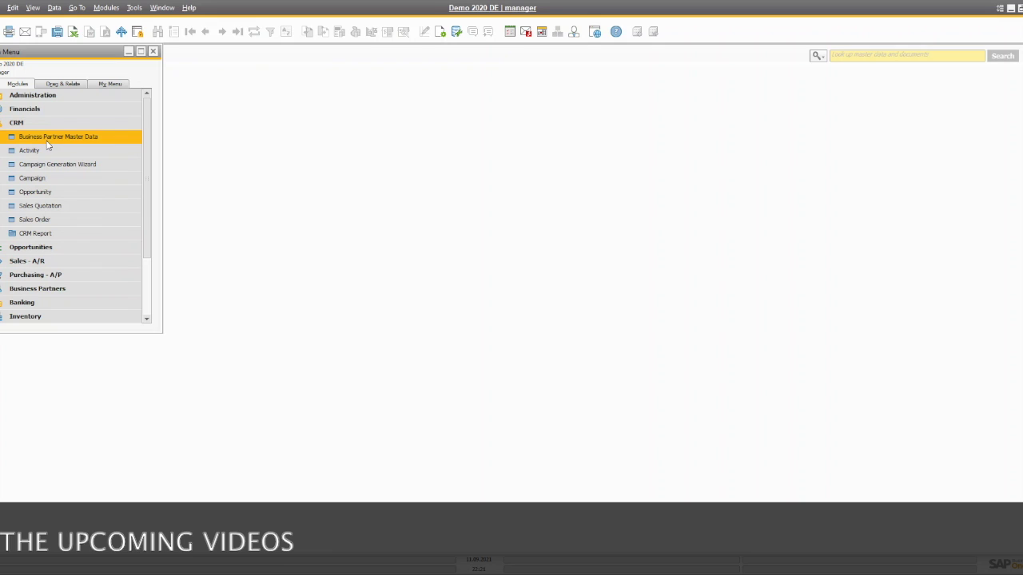
- Open a new CRM activity form
click(46, 137)
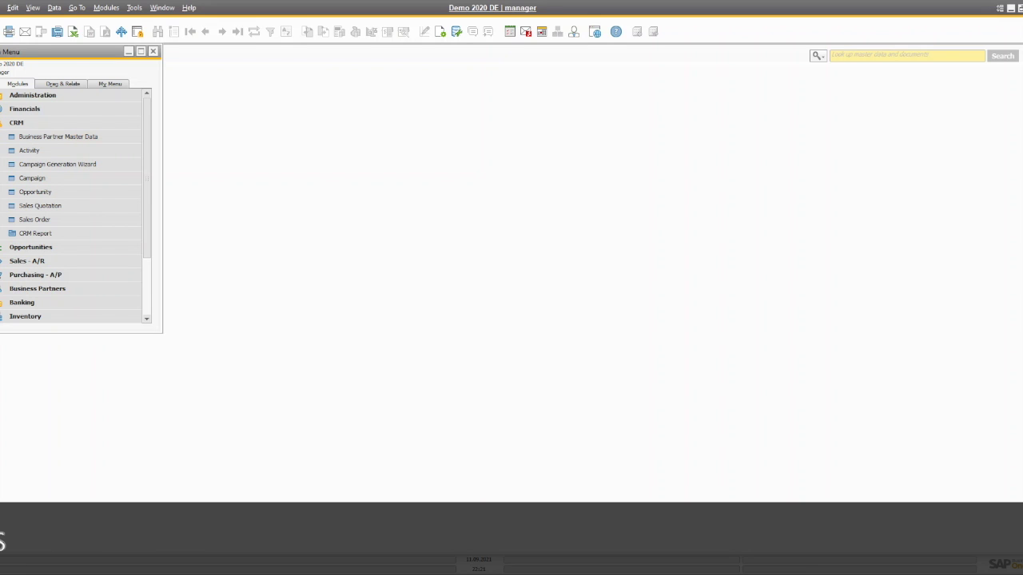
click(66, 153)
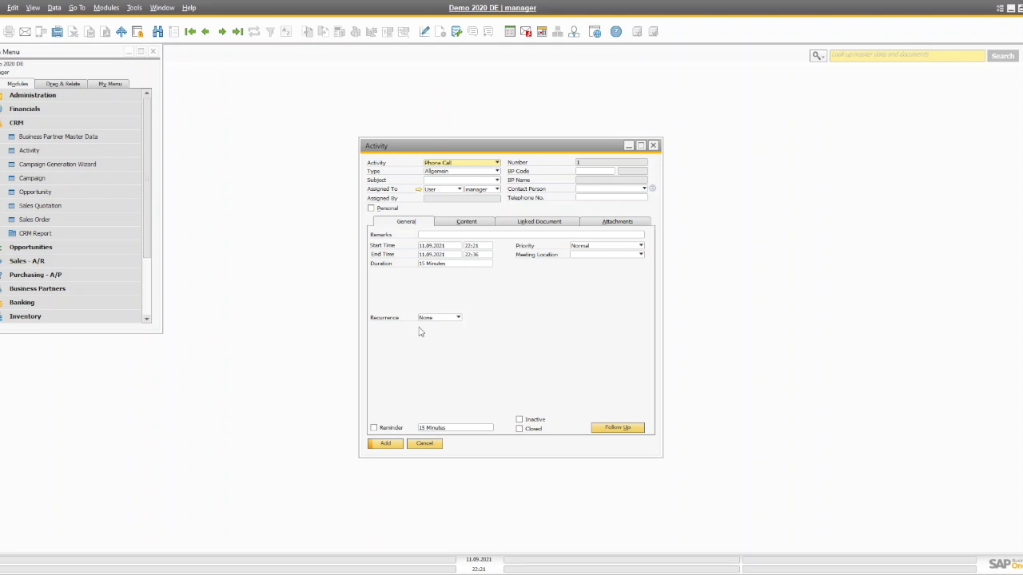
- Open the Business Partner Master Data form, check its additional related functions, and close the form
click(75, 136)
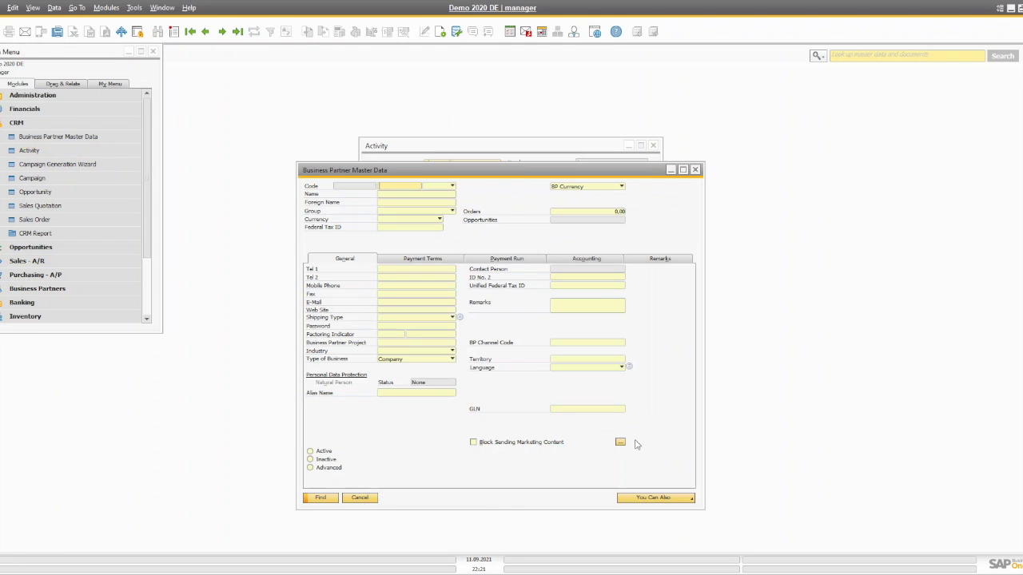
click(679, 501)
click(695, 170)
click(695, 170)
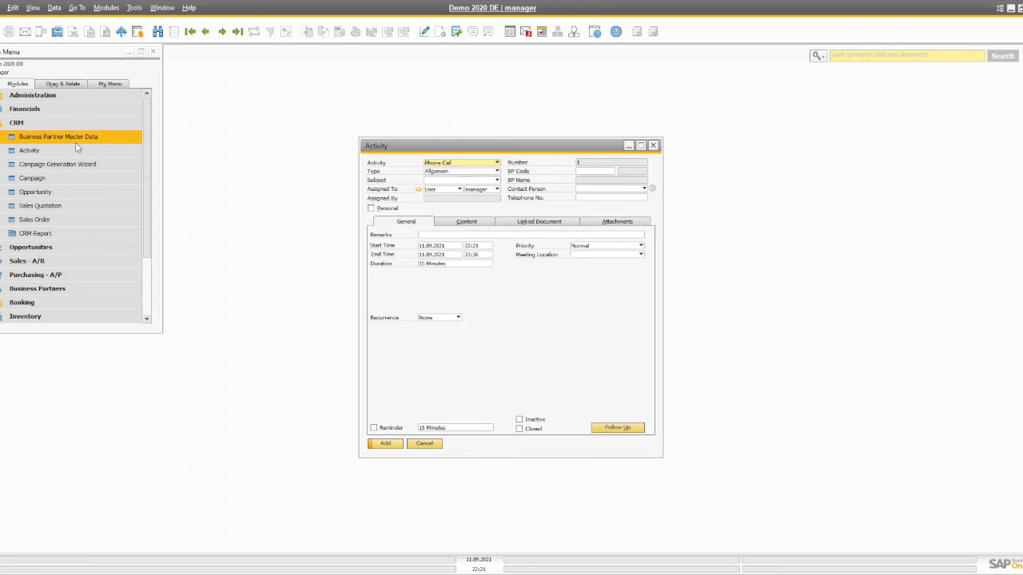
- Open the calendar at 1 September 2021 and switch it to the week view
click(509, 32)
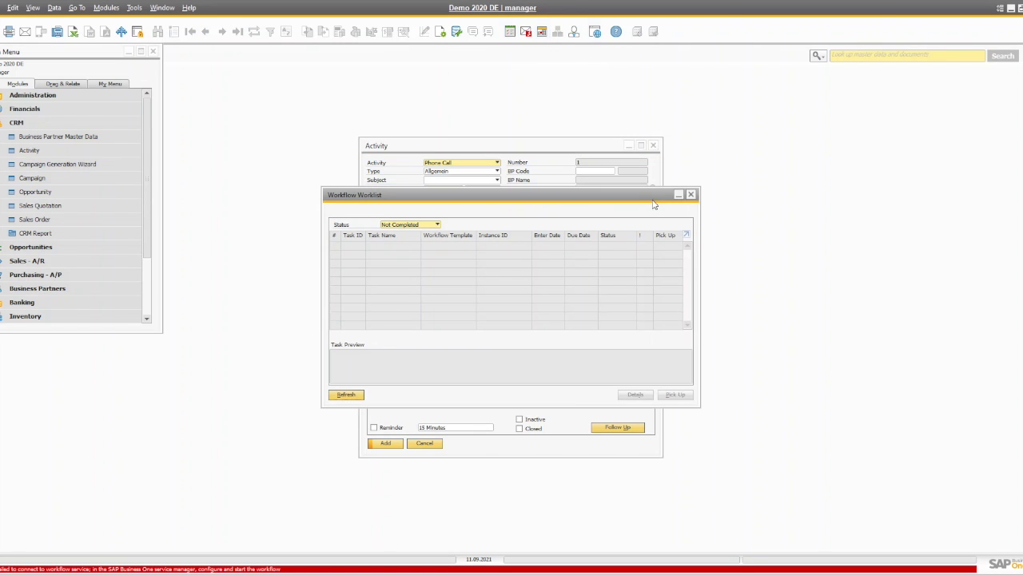
click(692, 196)
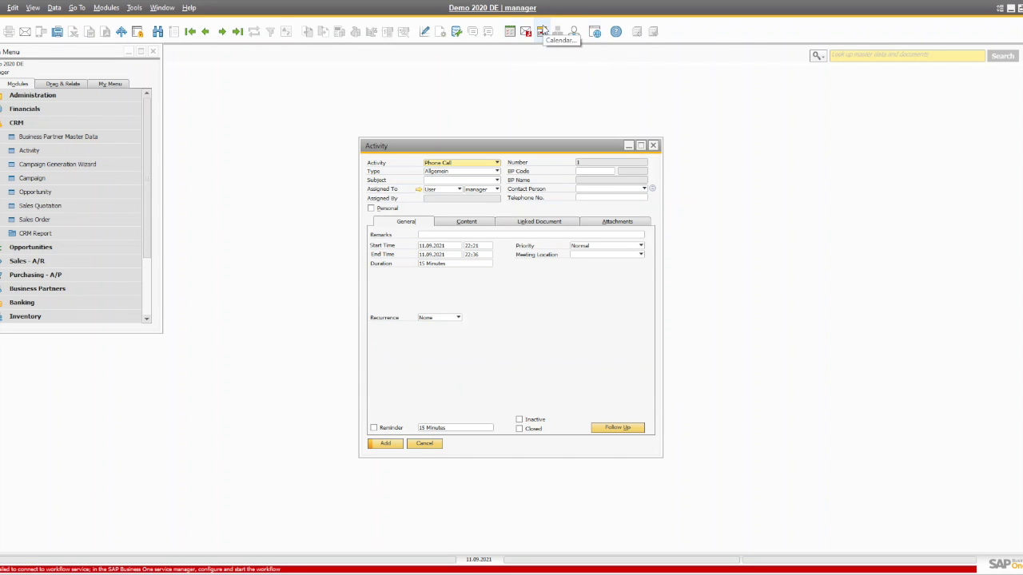
click(542, 32)
click(221, 251)
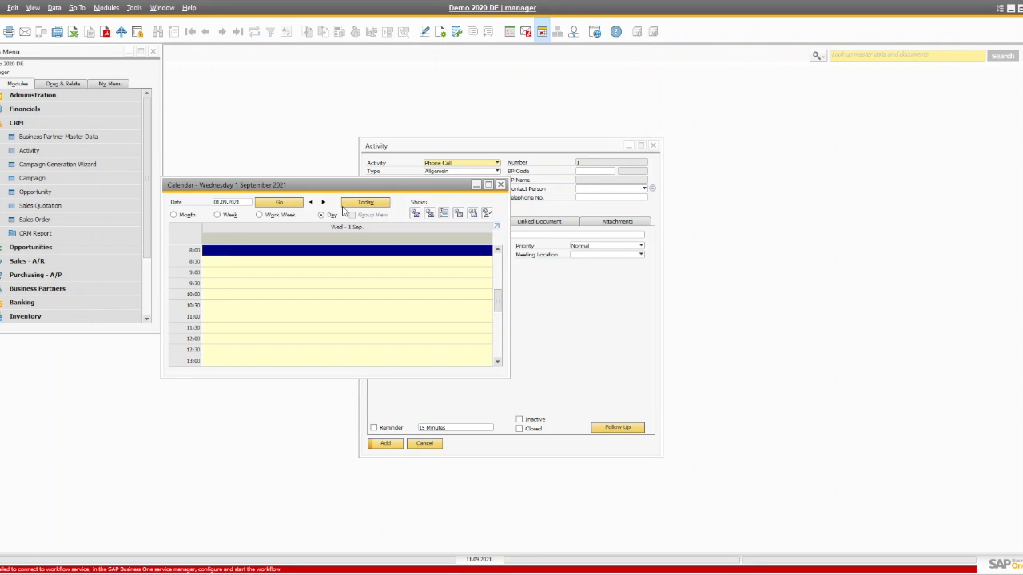
click(259, 215)
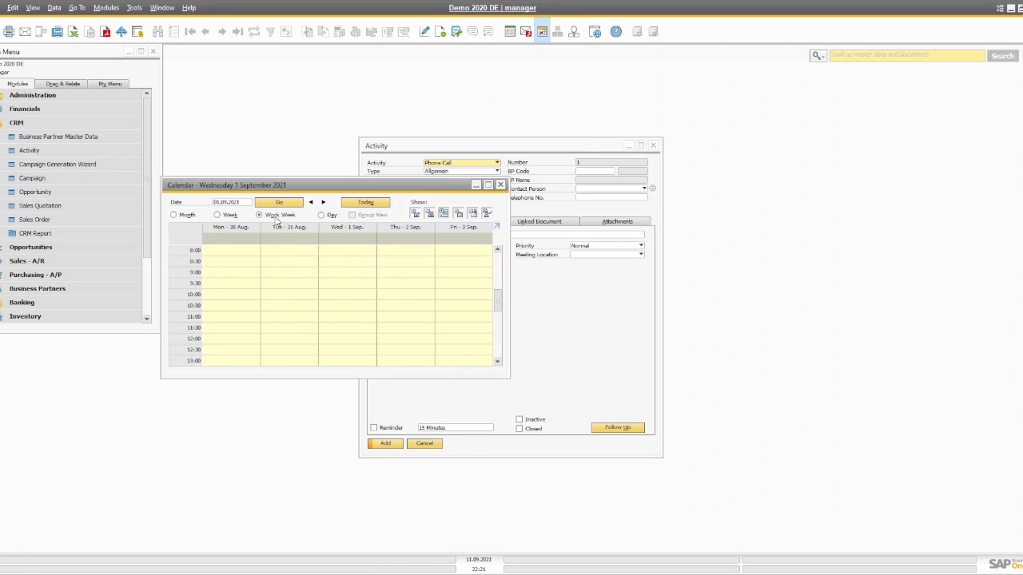
click(229, 216)
- Start an activity from the Monday 30 August 8:00 calendar slot and close it without adding it
double_click(224, 251)
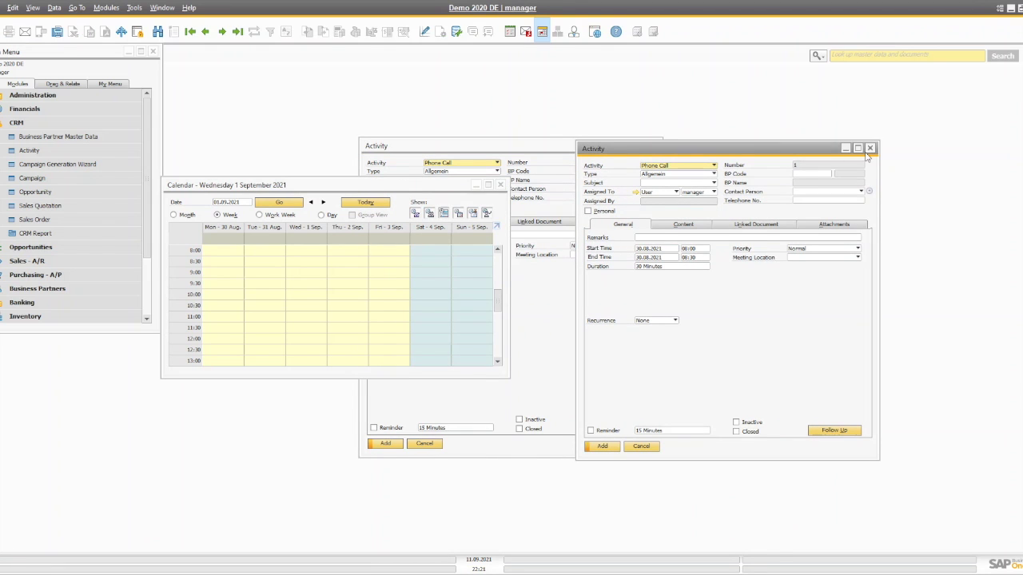
click(873, 149)
- Arrange the activity form beside the calendar and examine its start and end date and time fields
click(583, 294)
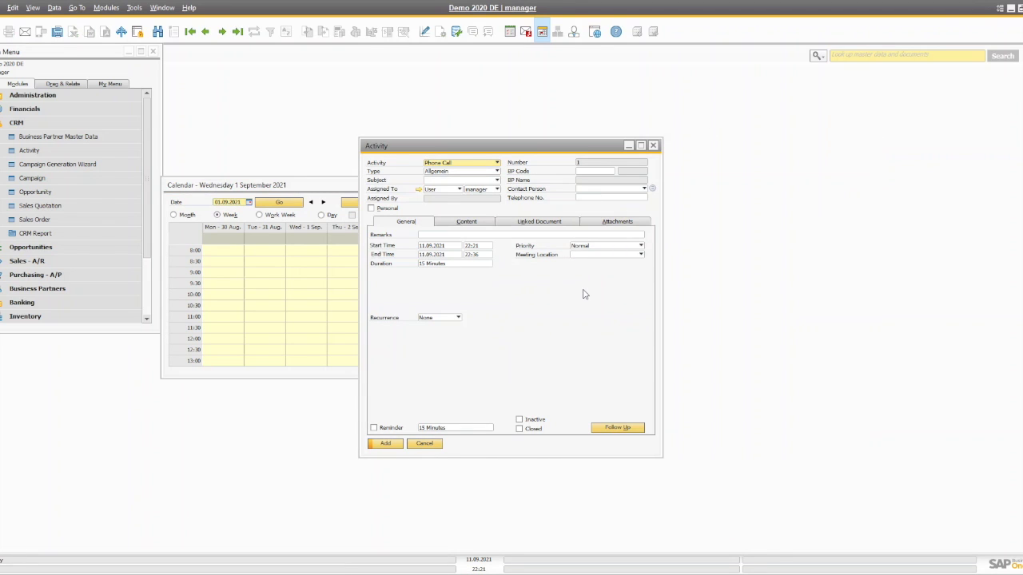
drag(396, 150, 505, 149)
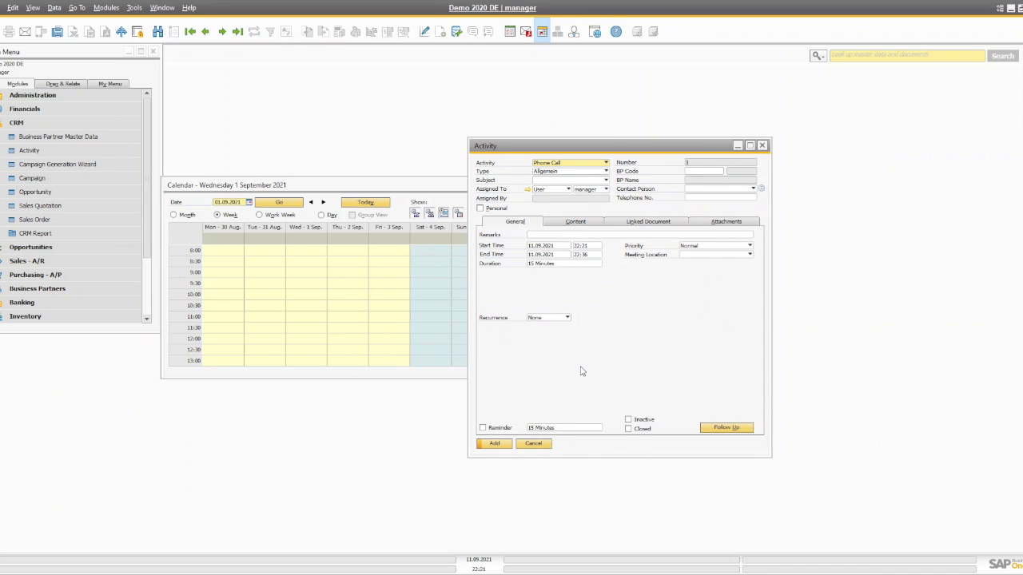
click(541, 245)
click(541, 254)
click(589, 254)
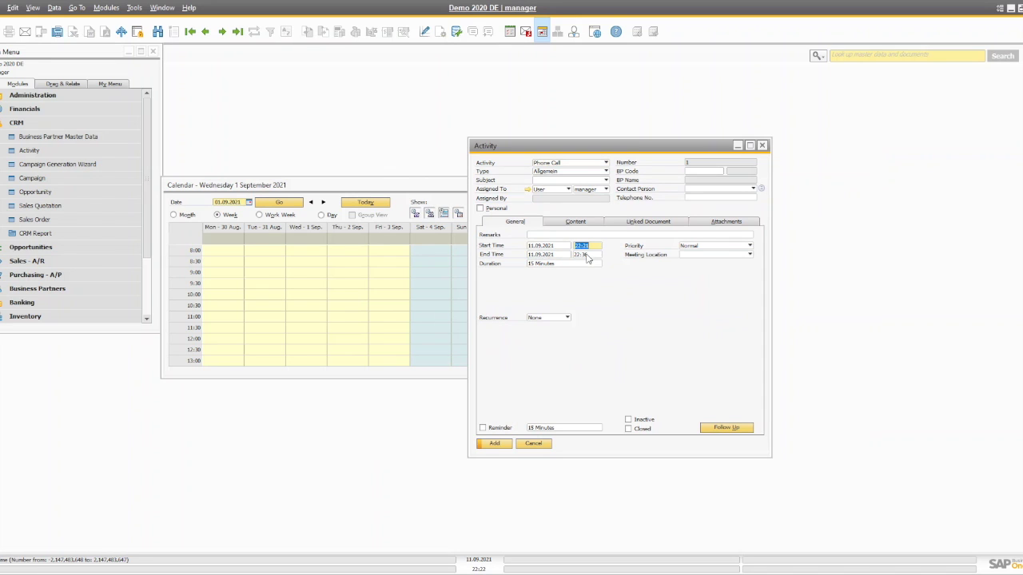
click(294, 186)
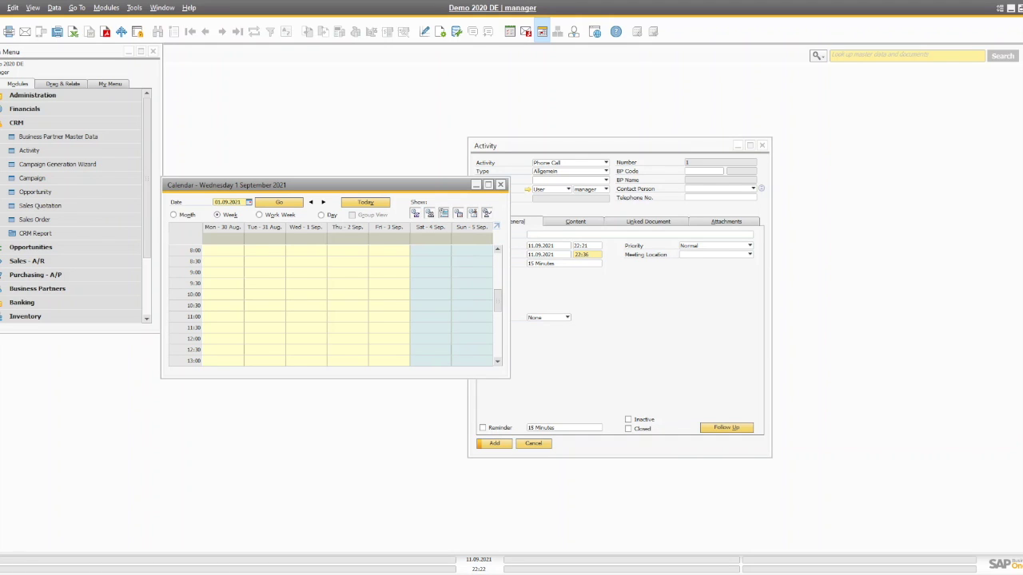
click(629, 335)
drag(536, 140, 482, 132)
- Review the available activity categories and types, keeping Phone Call and Allgemein
click(514, 154)
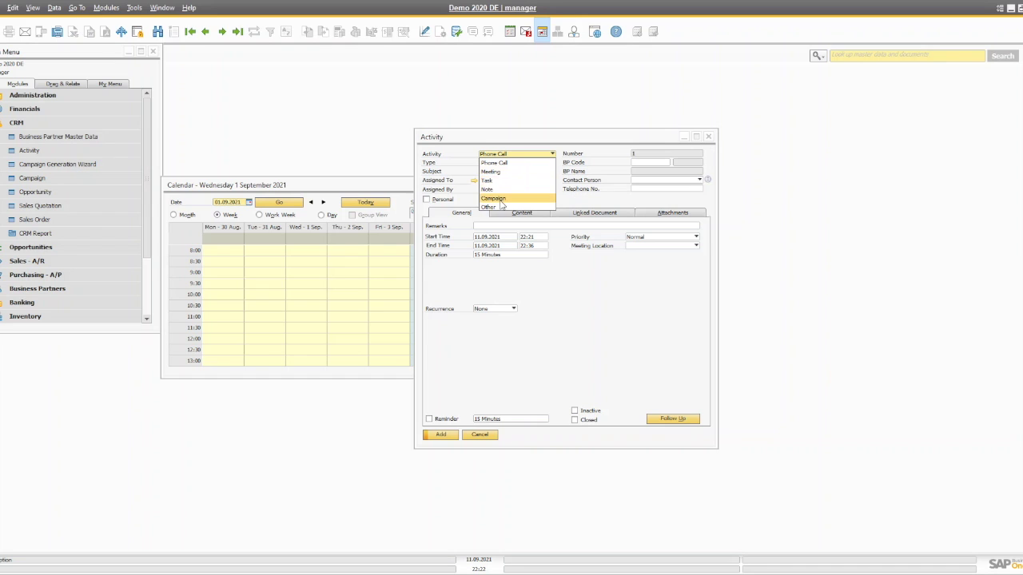
click(505, 164)
click(505, 163)
click(507, 169)
- Define a new activity subject named "New product" and use it for the phone call
click(496, 173)
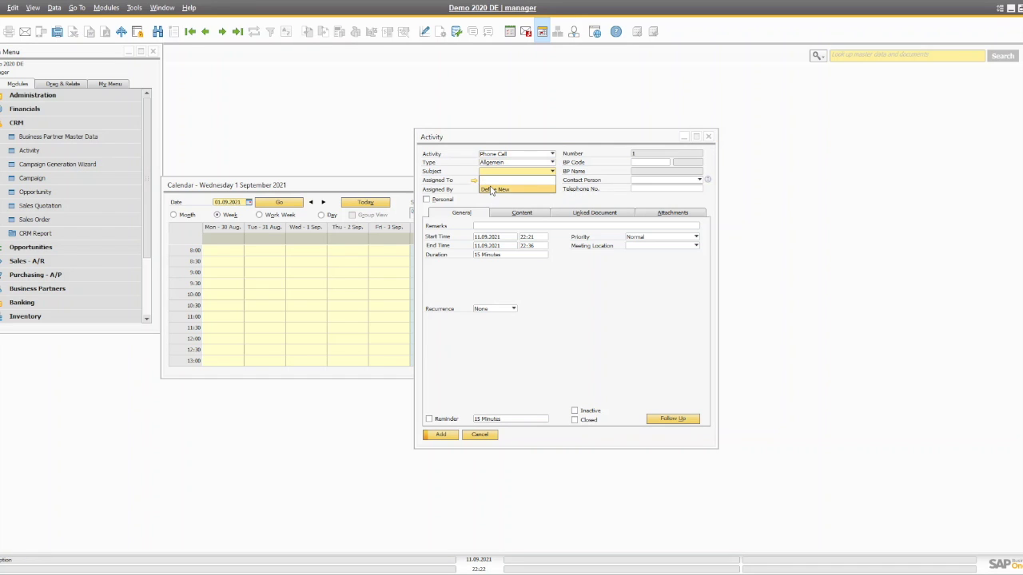
click(492, 190)
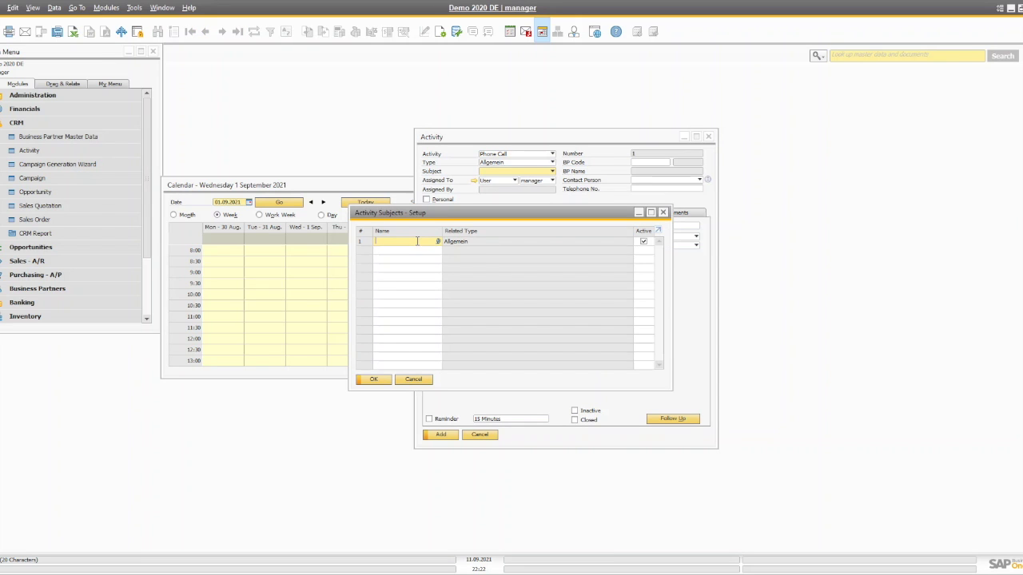
text(New product)
key(Return)
key(Return)
- Review the users available for assignment and try to assign the activity to an employee
click(504, 180)
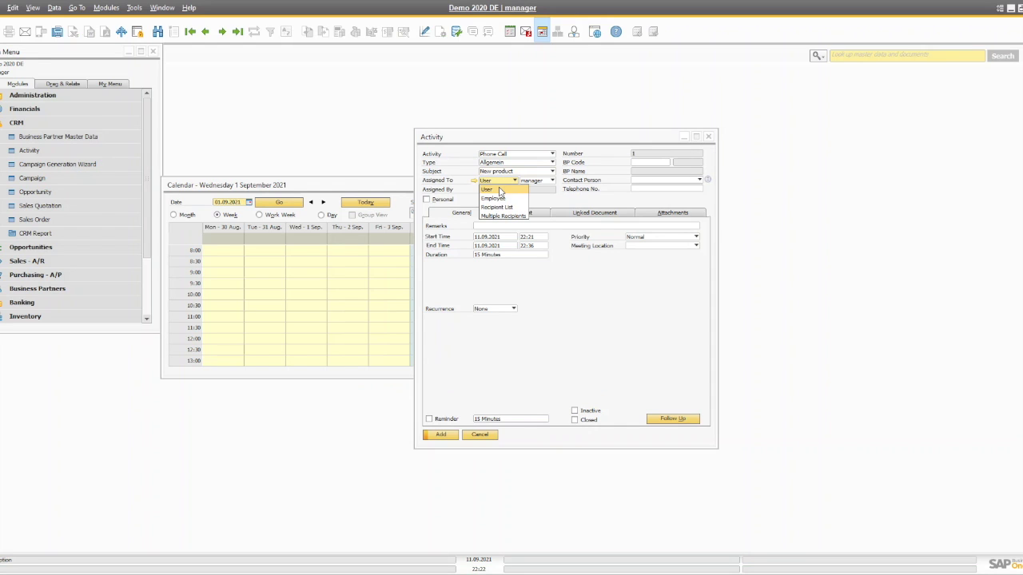
click(553, 180)
click(552, 181)
click(504, 188)
click(500, 181)
click(507, 200)
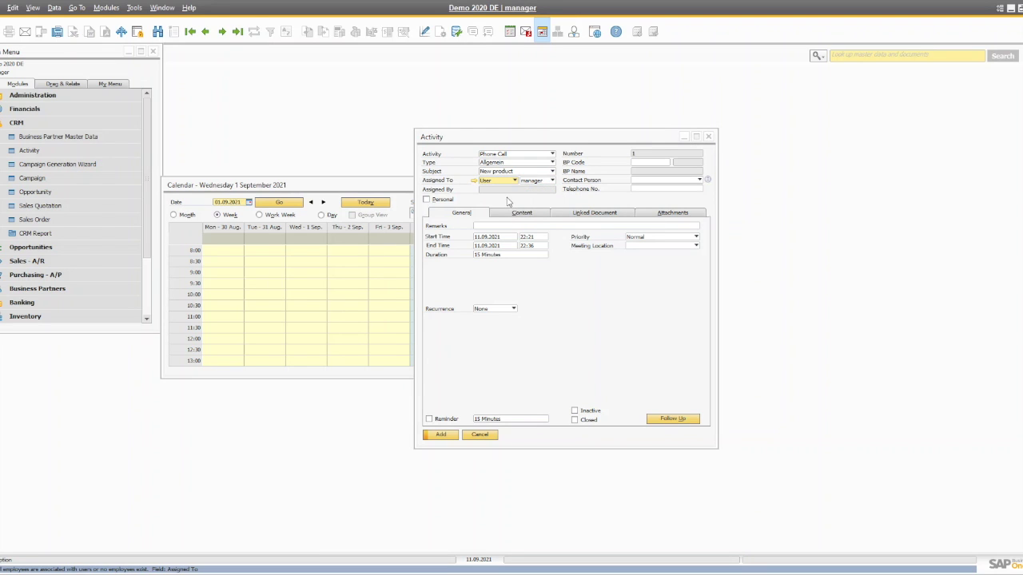
- Set the assignment to Recipient List and mark manager, B1i, Workflow and Support as recipients for a new list
click(511, 184)
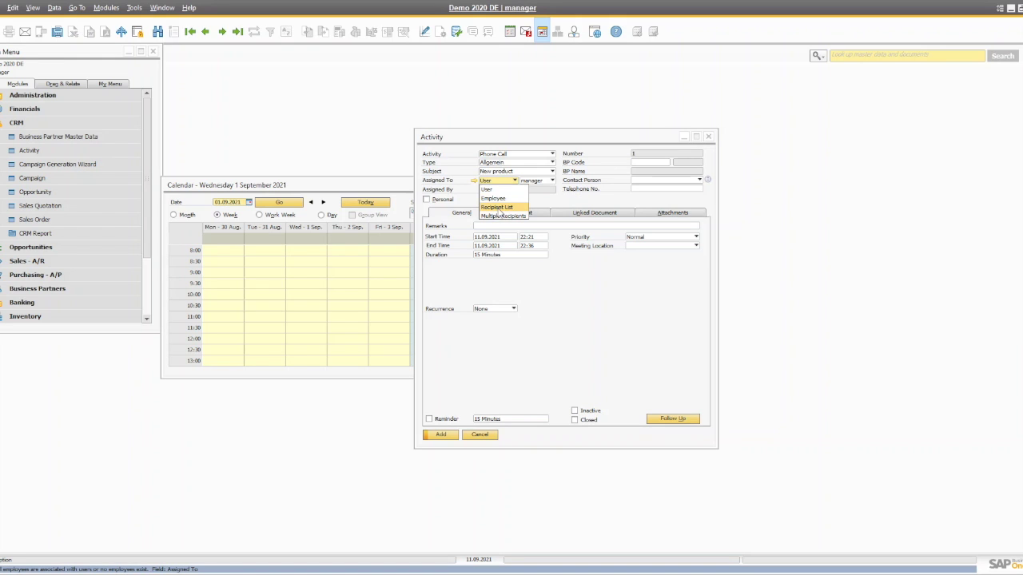
click(521, 208)
click(540, 181)
click(537, 189)
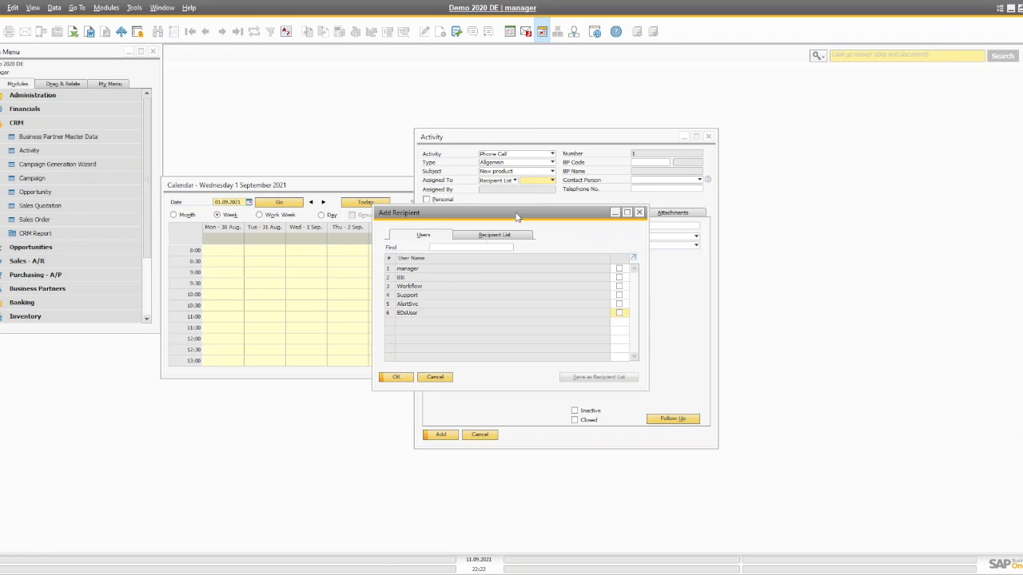
click(619, 269)
click(620, 295)
click(620, 286)
click(619, 278)
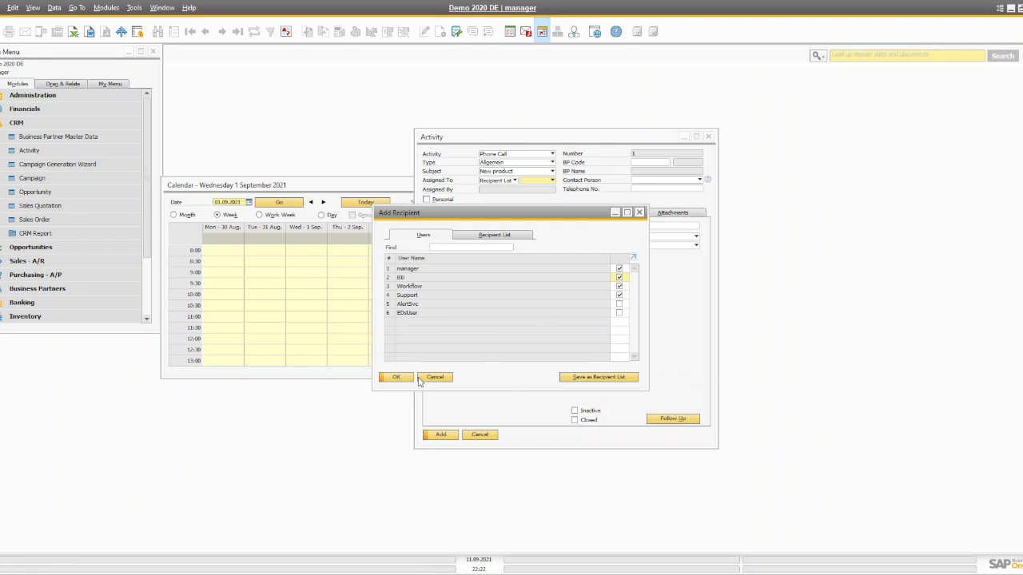
- Compare the existing recipient lists with the marked users and cancel adding recipients
click(489, 234)
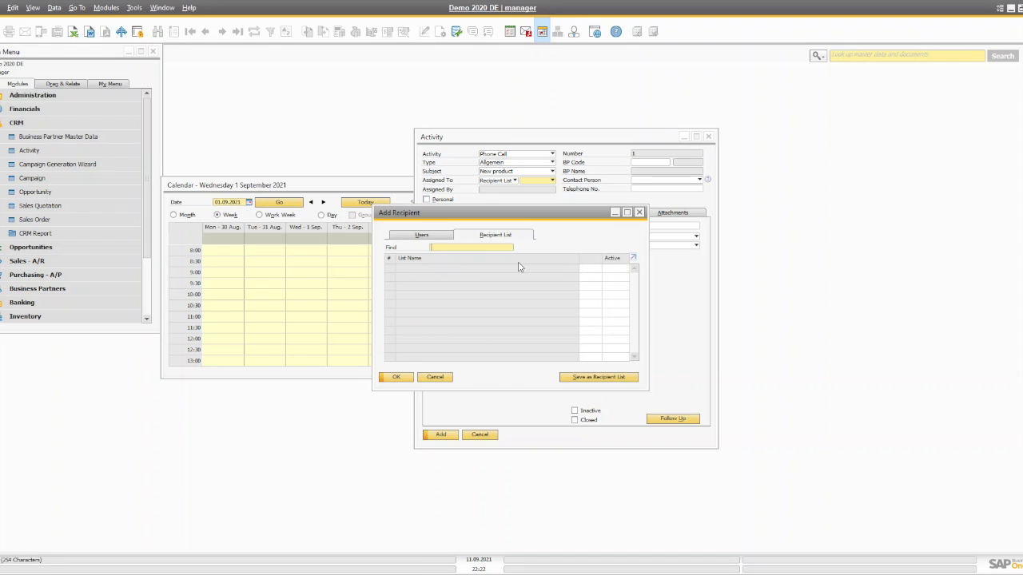
click(418, 235)
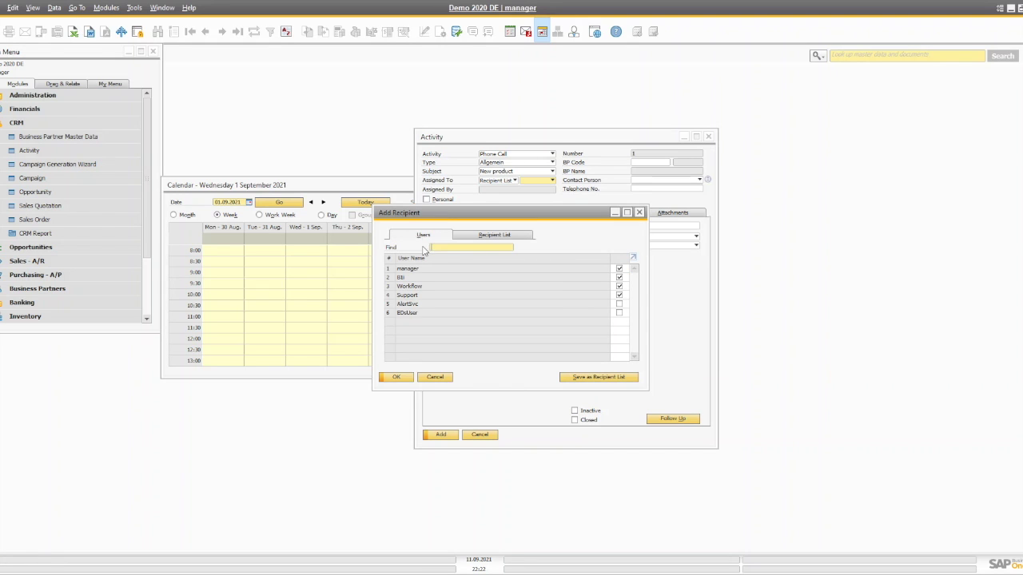
click(491, 234)
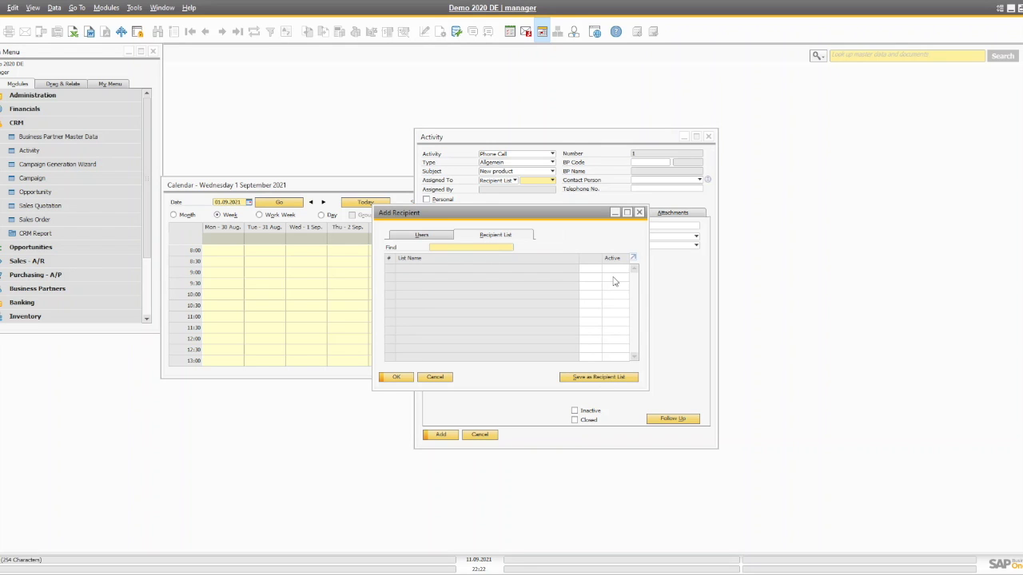
click(412, 237)
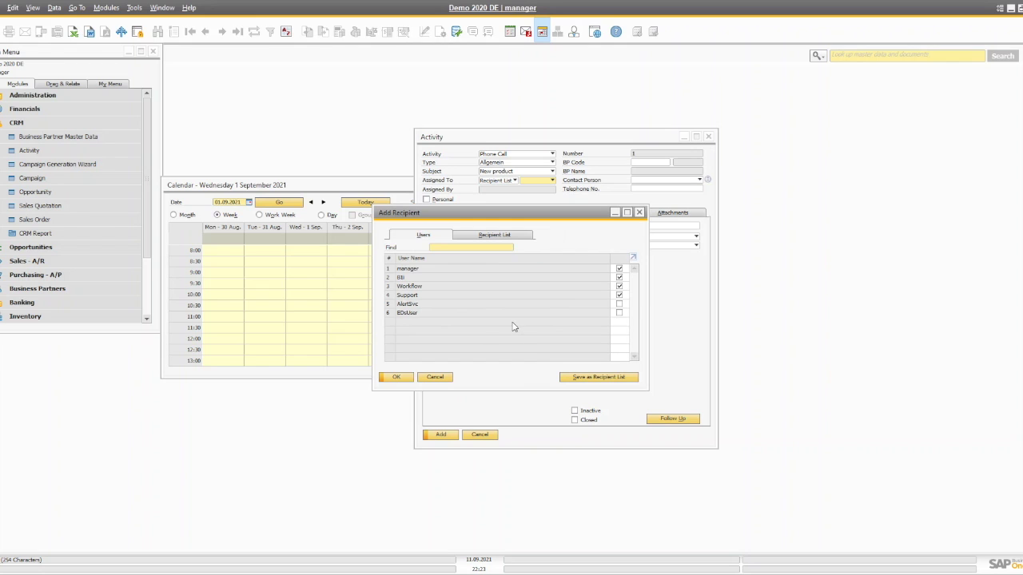
click(444, 376)
- Set the assignment to Multiple Recipients, view the selectable recipient lists and users, and cancel the selection
click(504, 183)
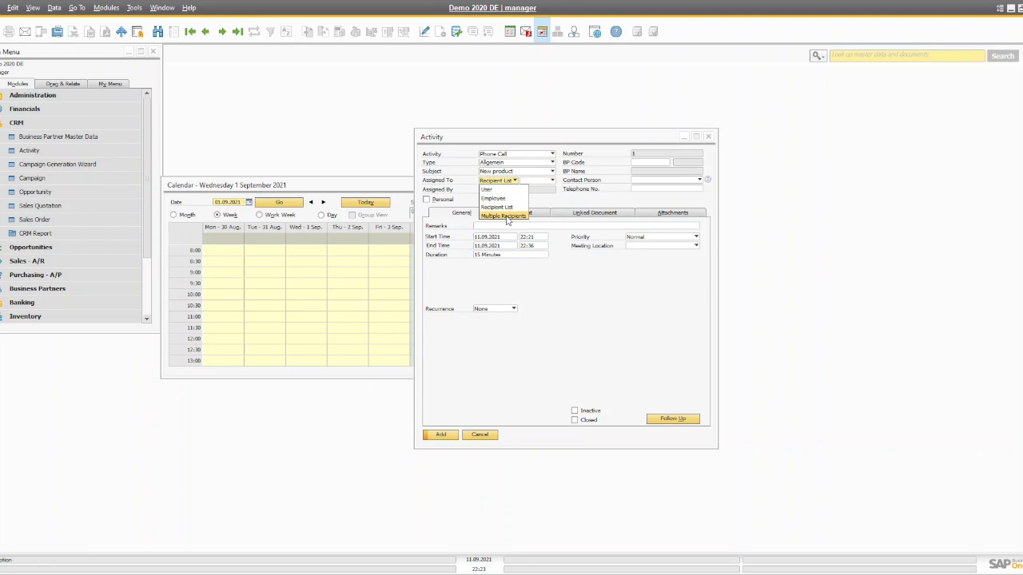
click(516, 216)
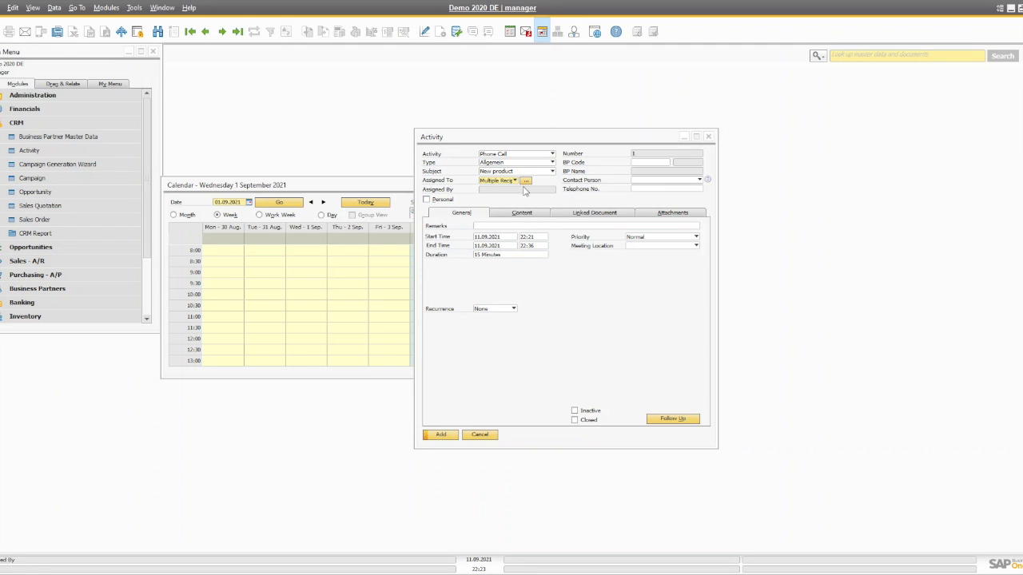
click(526, 180)
click(509, 233)
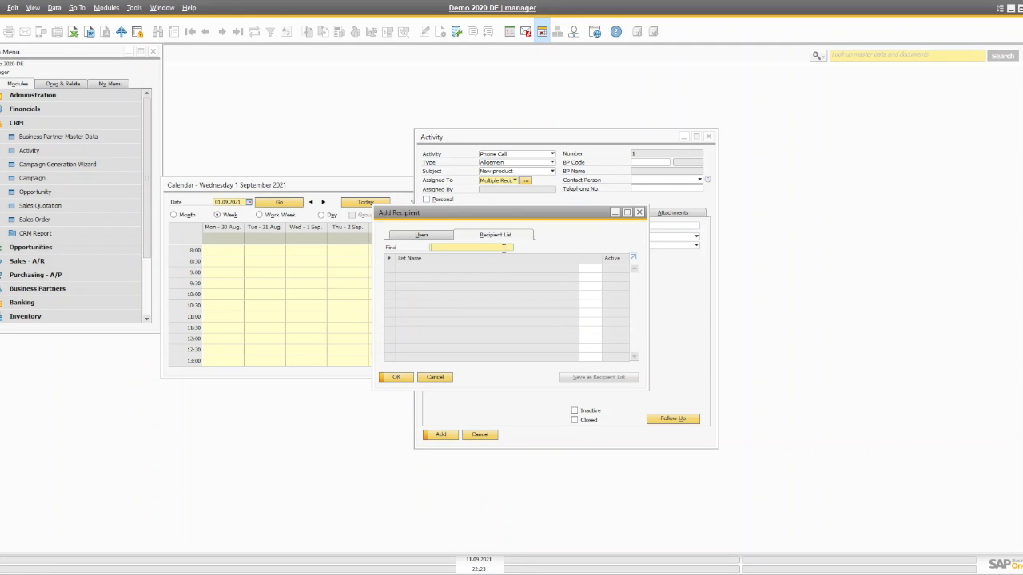
click(442, 236)
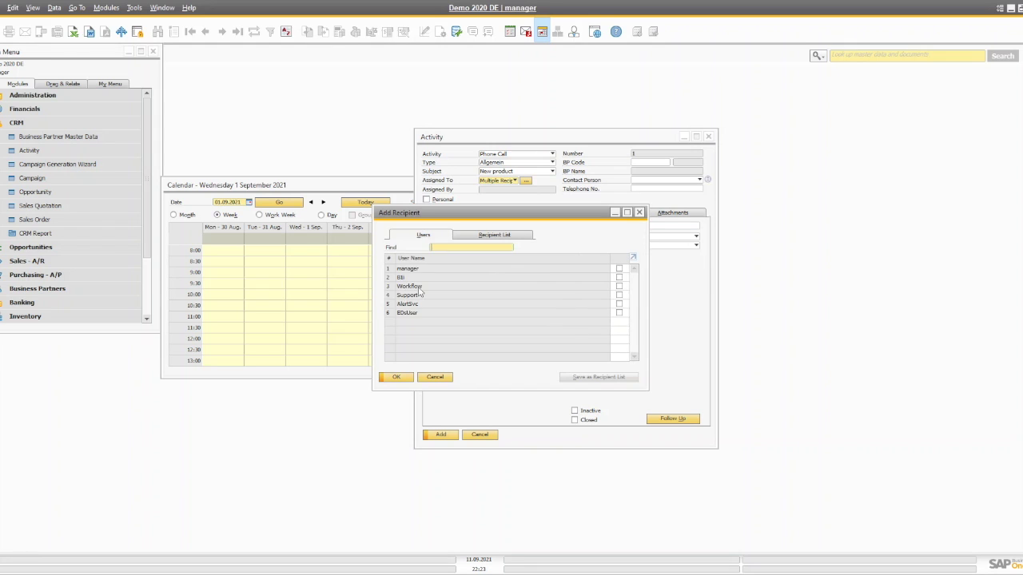
click(435, 377)
- Assign the activity to the user manager
click(516, 180)
click(518, 190)
click(532, 181)
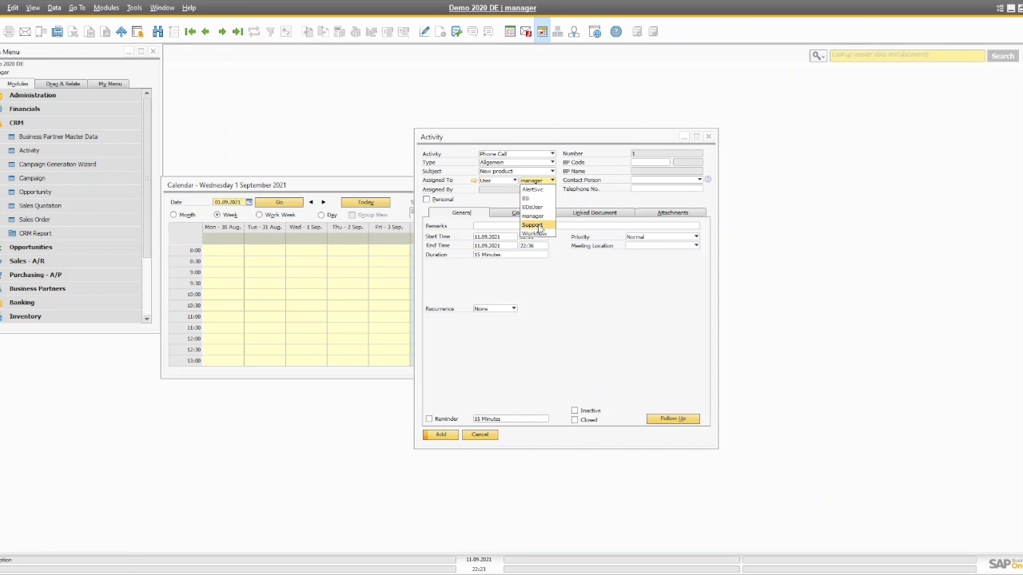
click(613, 323)
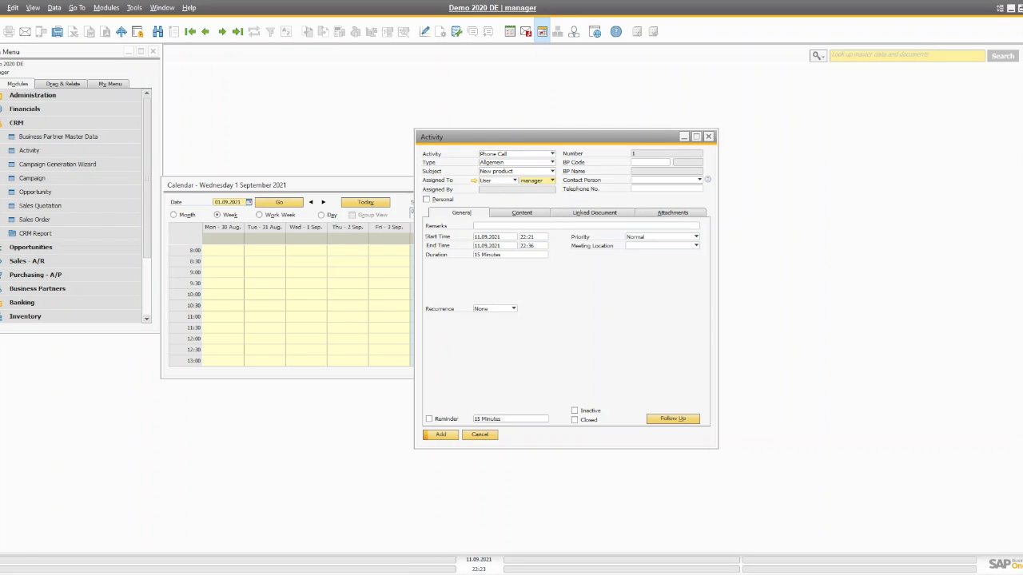
- Examine the activity's end date and the available activity categories
click(491, 246)
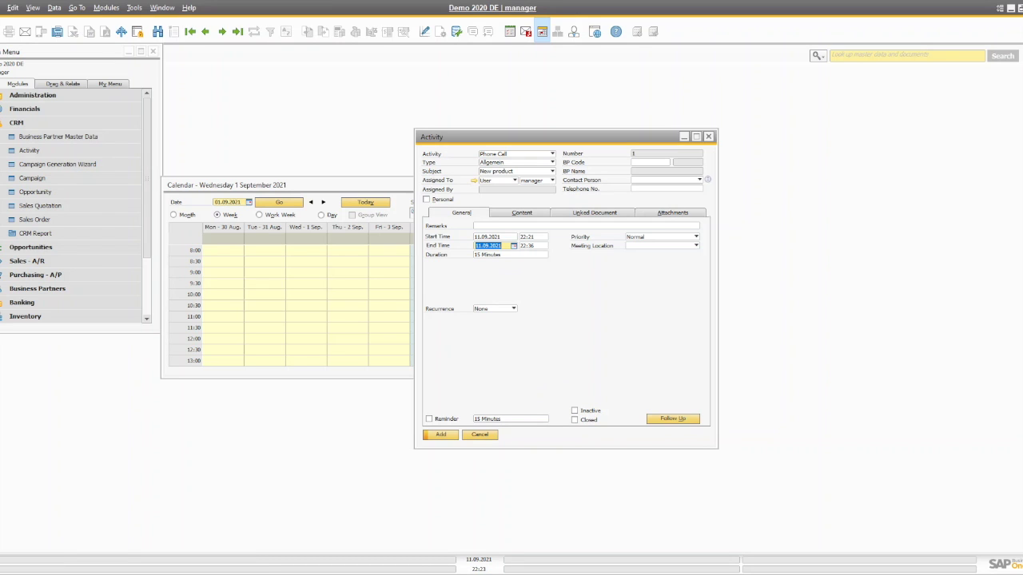
click(516, 155)
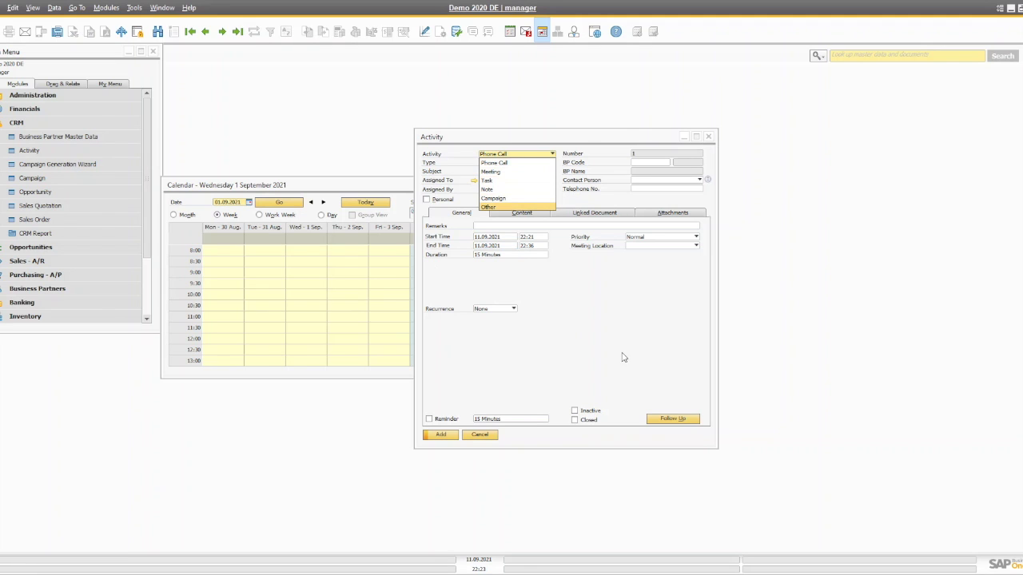
click(627, 340)
click(534, 158)
click(534, 158)
- Go to the activity's business partner code field and open the Business Partner Master Data form
click(658, 161)
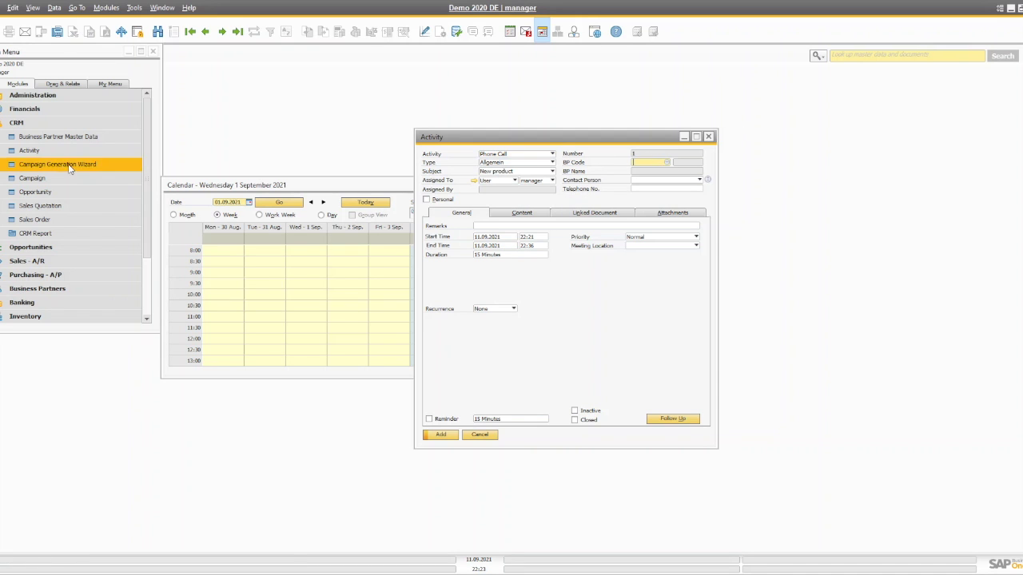
click(57, 137)
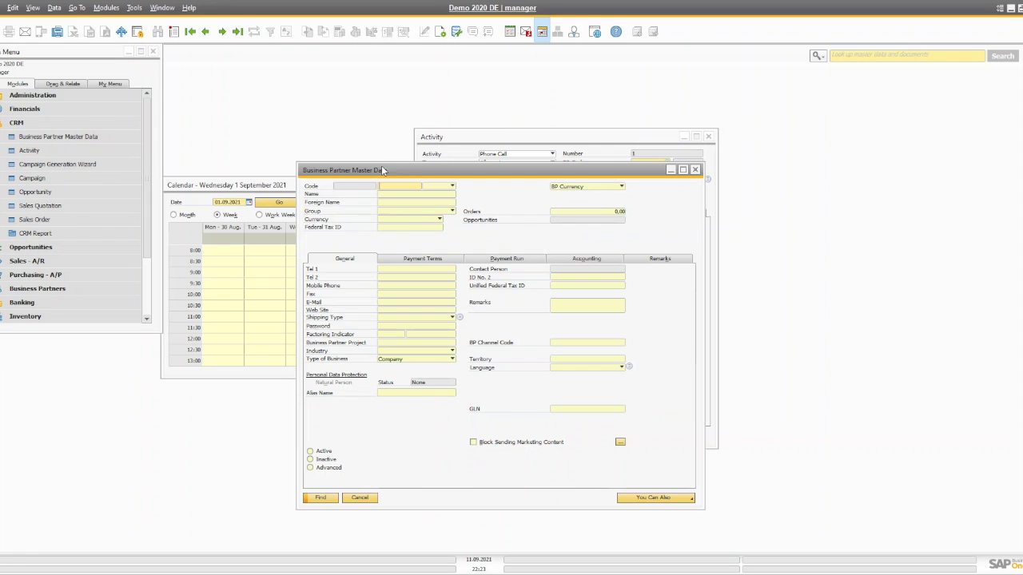
- Load the first business partner record, enlarge its form, and start a new activity for that partner
click(222, 31)
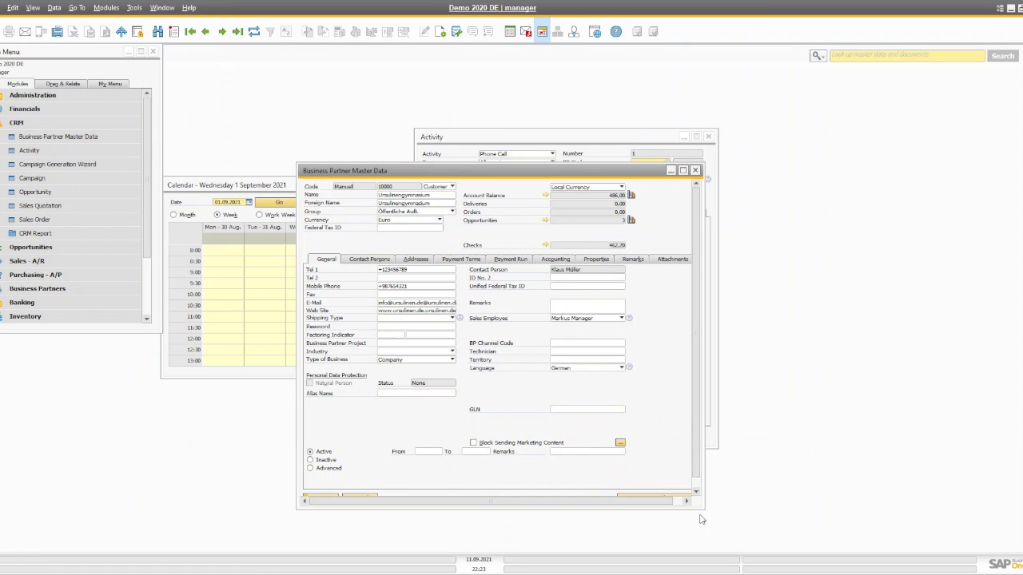
drag(701, 510, 756, 541)
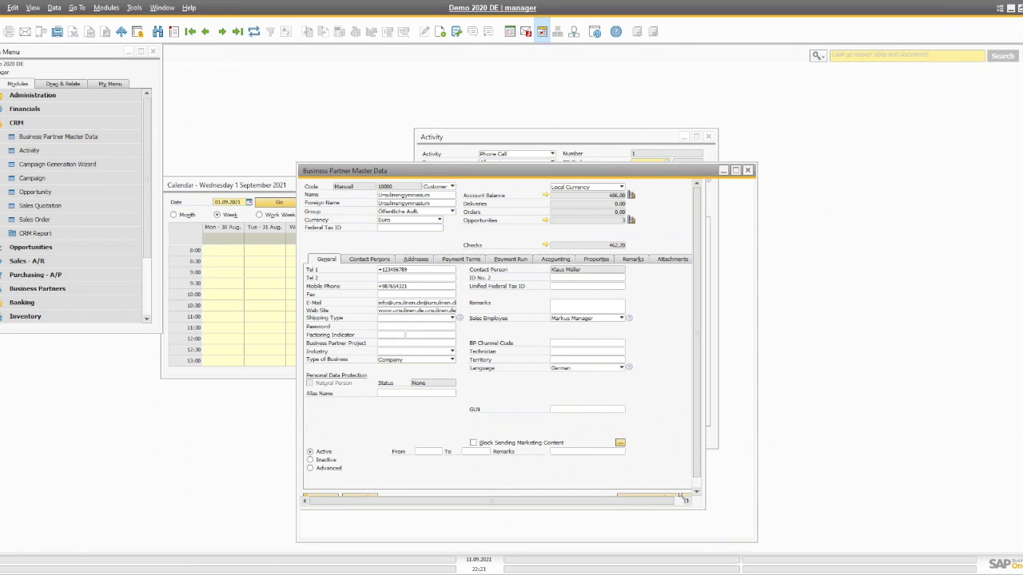
click(700, 531)
click(701, 460)
double_click(819, 173)
- Check the new activity's start date and enable its reminder at 15 minutes
click(660, 250)
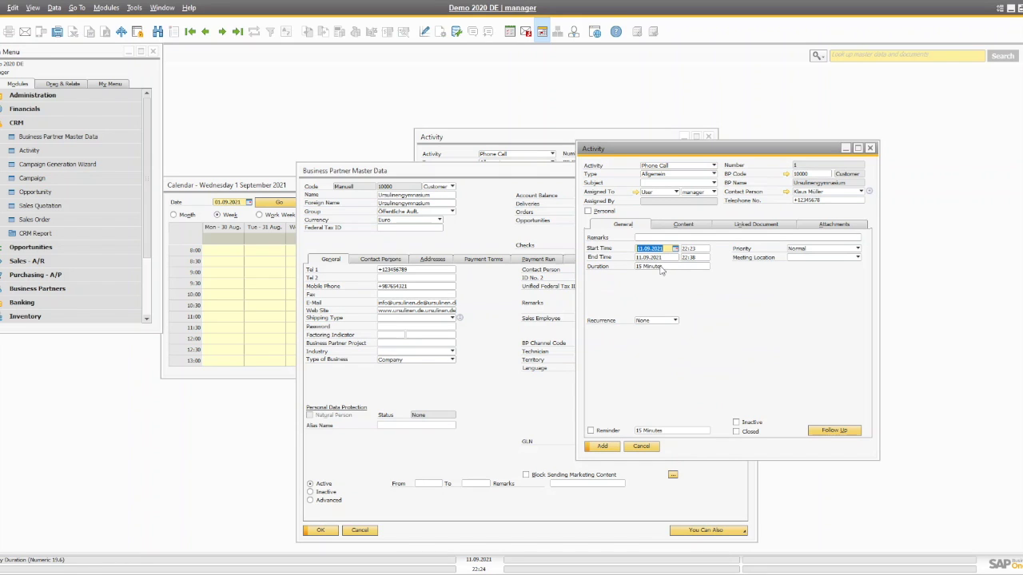
key(End)
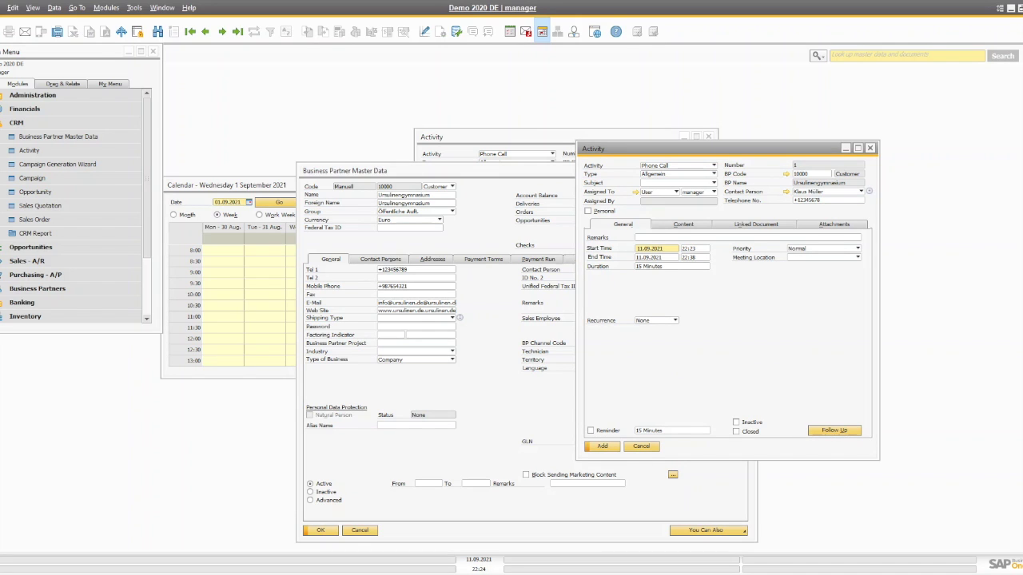
key(shift+Home)
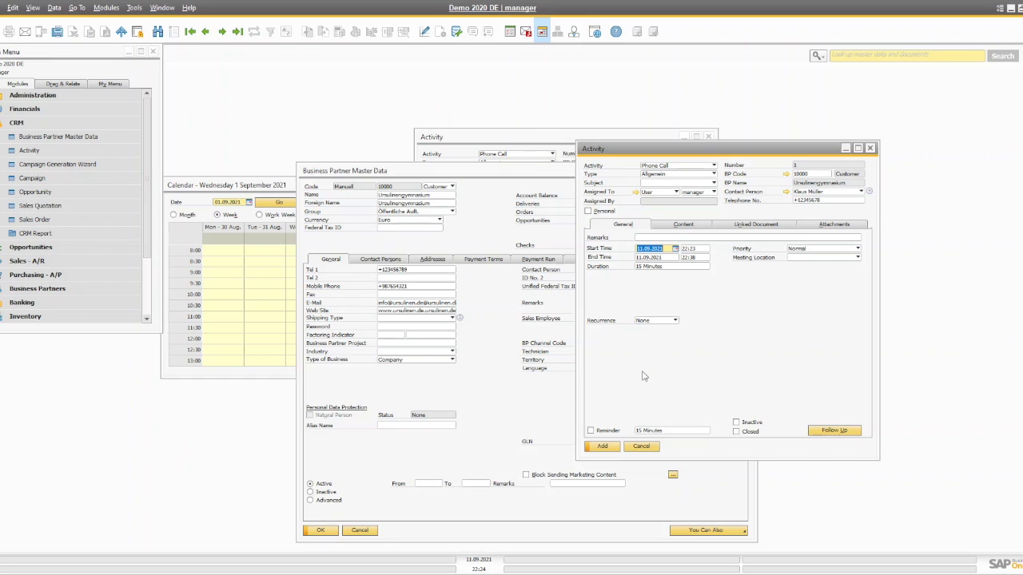
click(609, 432)
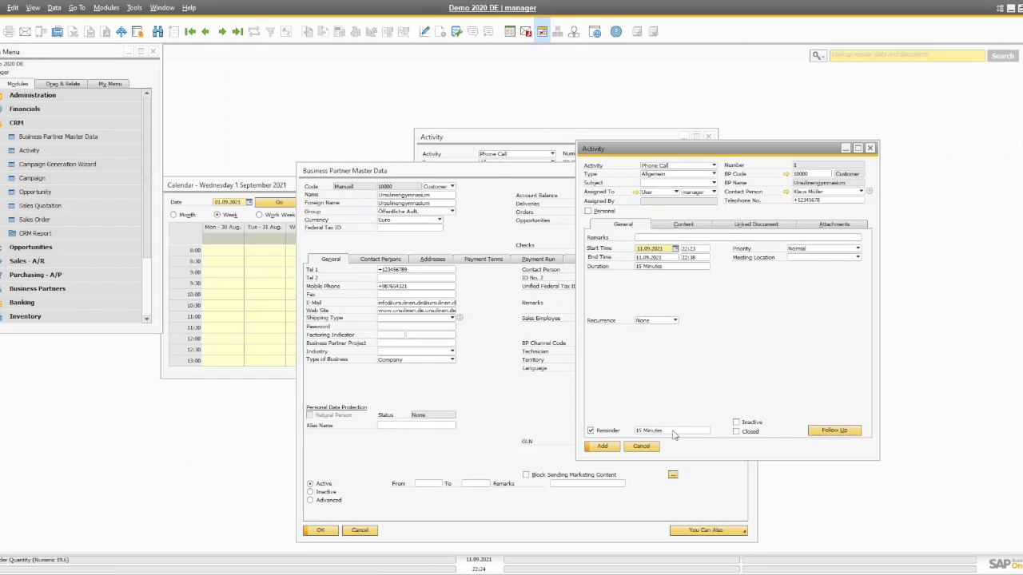
click(681, 432)
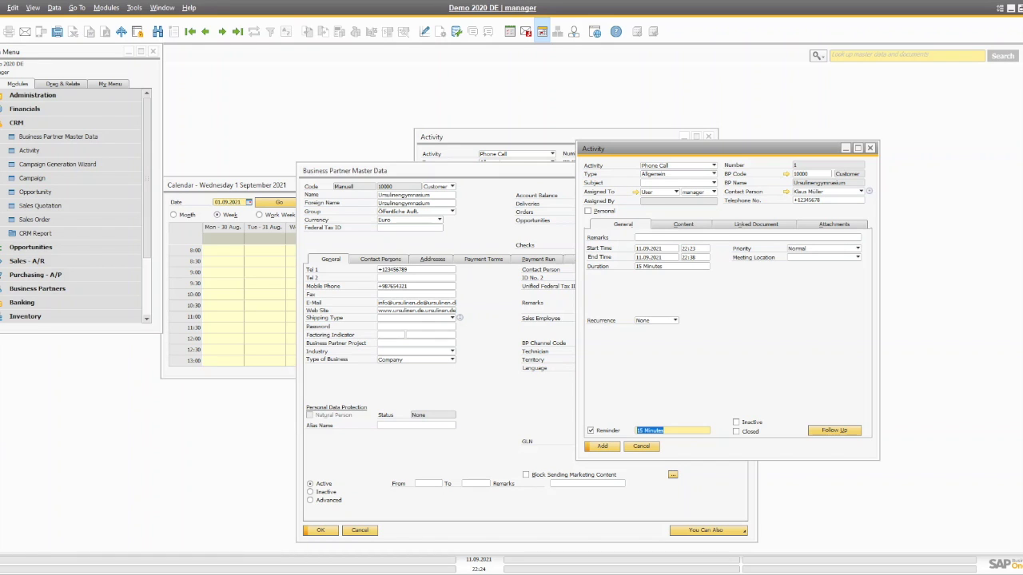
- Open the last user's setup, point out the service option for alerts on activities scheduled for today, and cancel
click(17, 123)
click(32, 96)
click(26, 163)
click(39, 177)
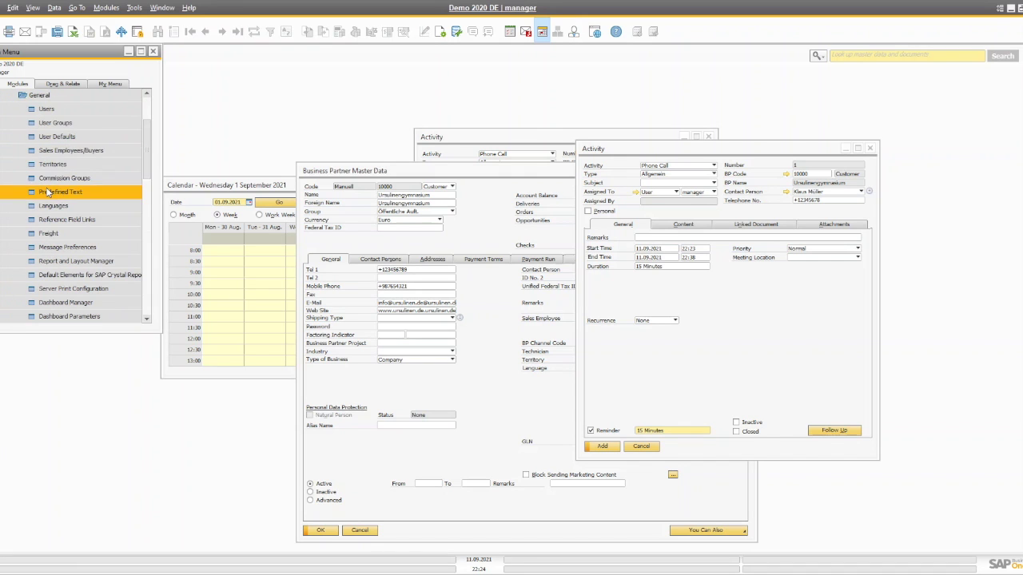
double_click(66, 109)
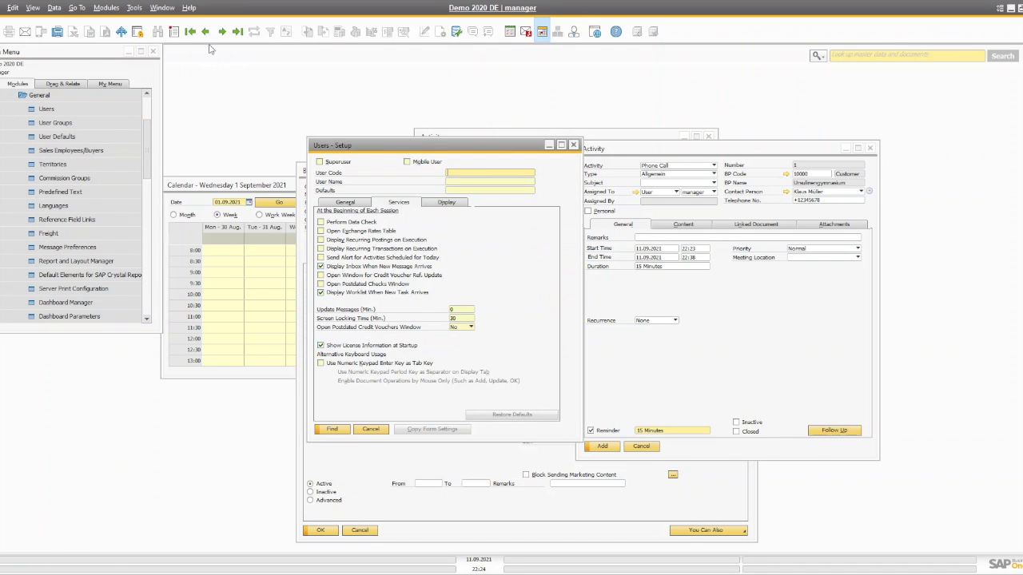
click(238, 32)
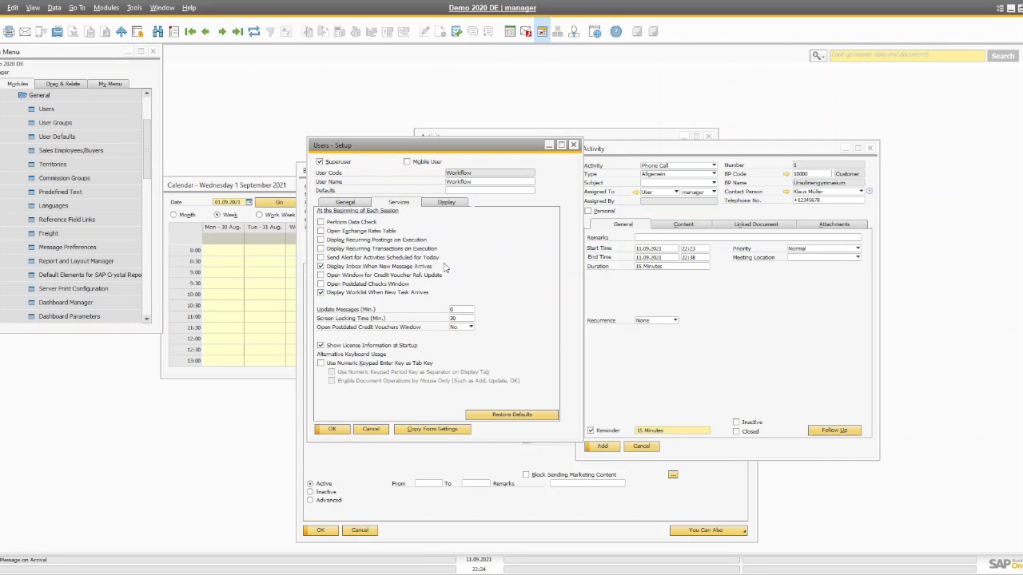
click(334, 258)
click(383, 433)
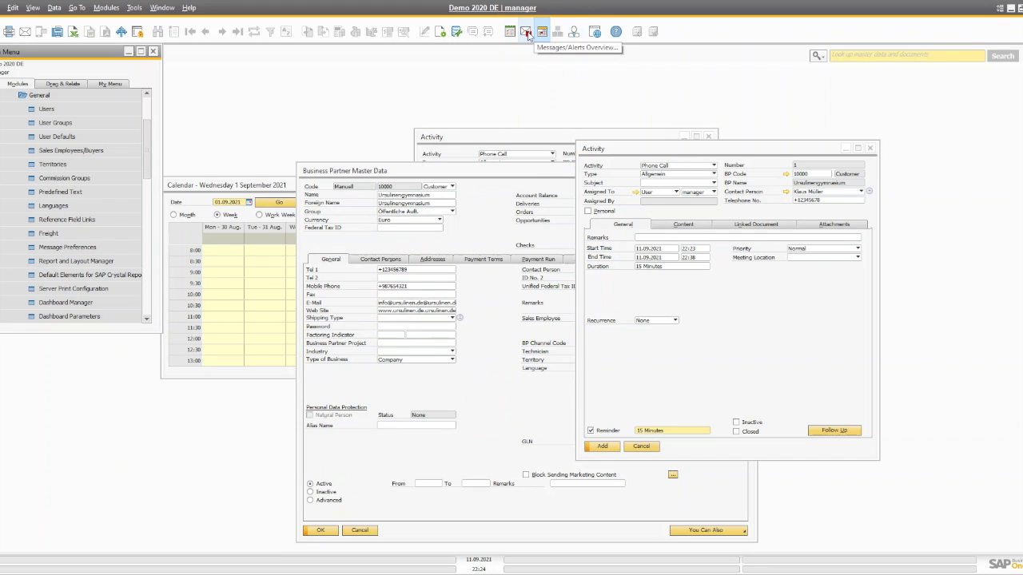
- View the messages and alerts overview, examine the Services options in General Settings, and close both
click(527, 33)
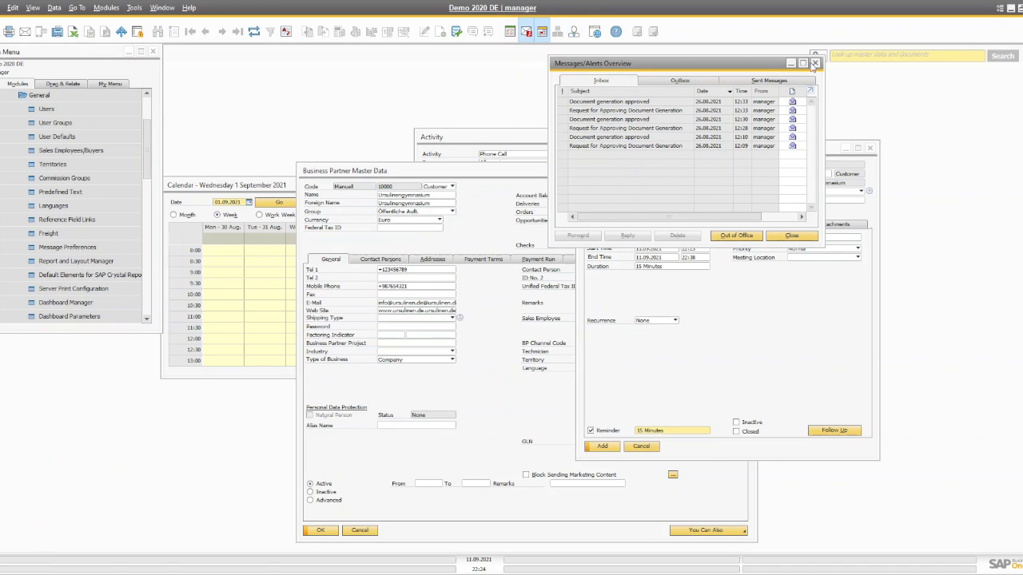
click(814, 63)
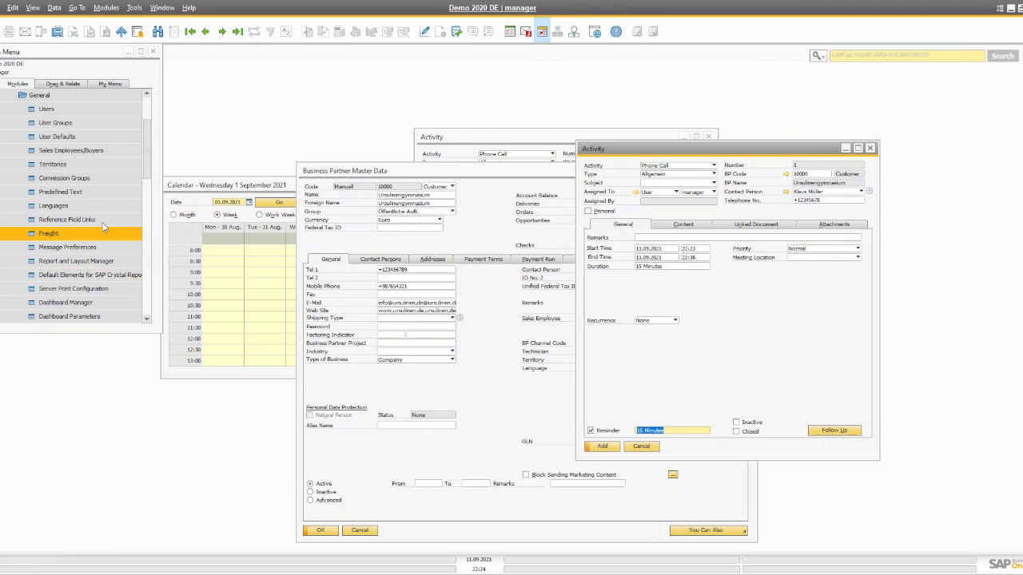
click(38, 95)
scroll(41, 157, up, 5)
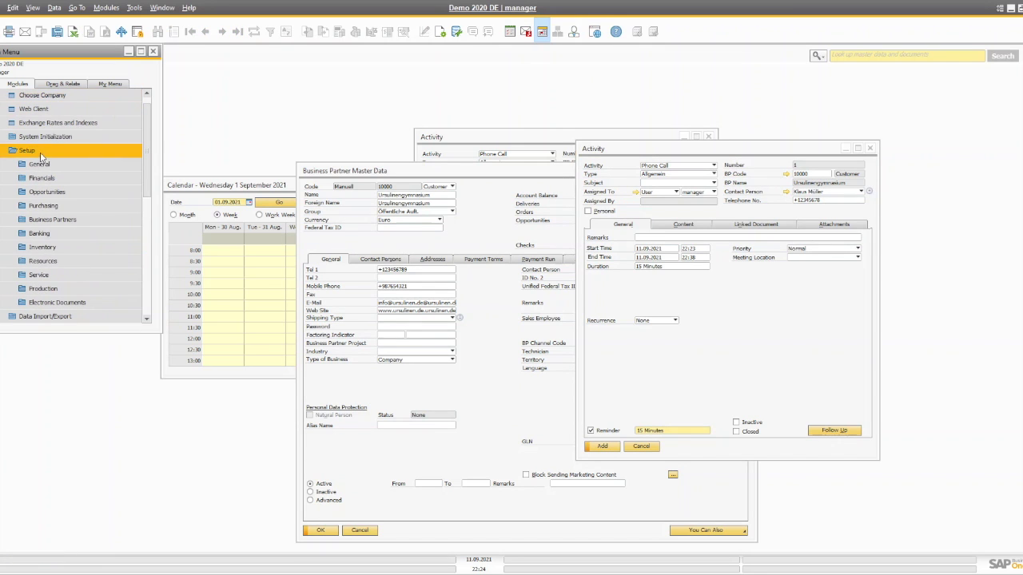
click(45, 137)
click(48, 164)
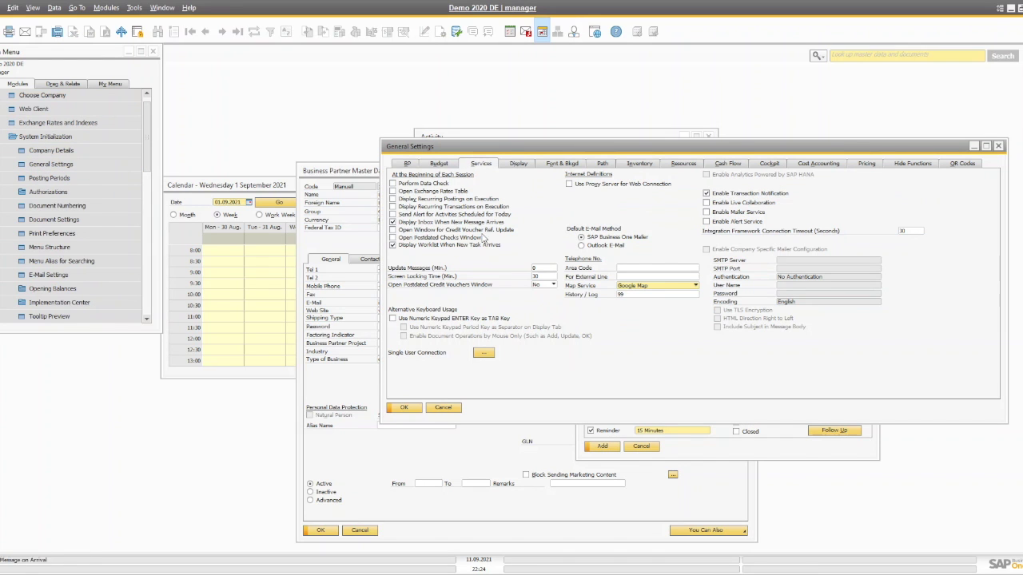
click(442, 407)
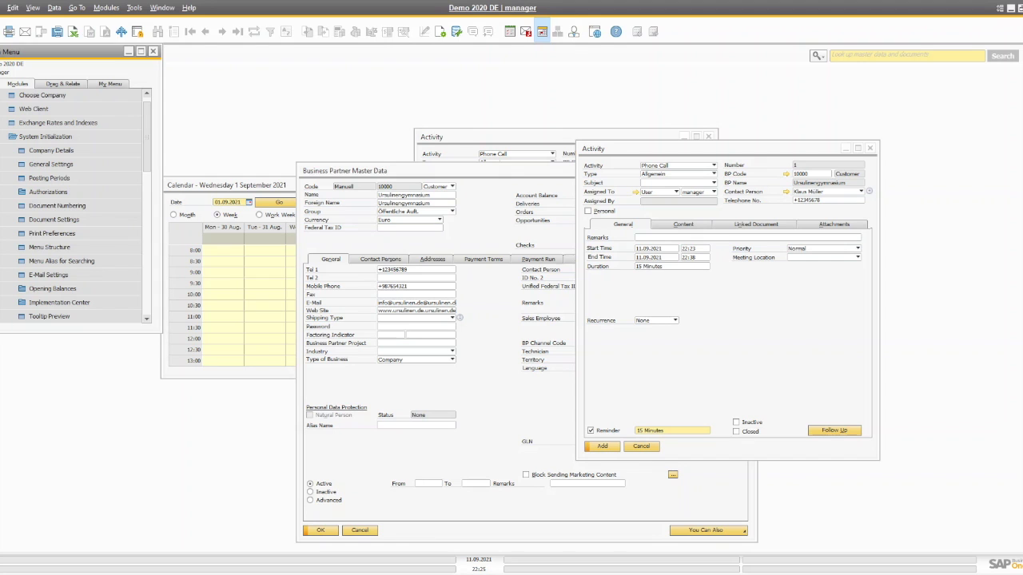
- Set the activity's recurrence to daily on every weekday, try the end options, and keep No End Date
drag(639, 149, 310, 297)
click(336, 325)
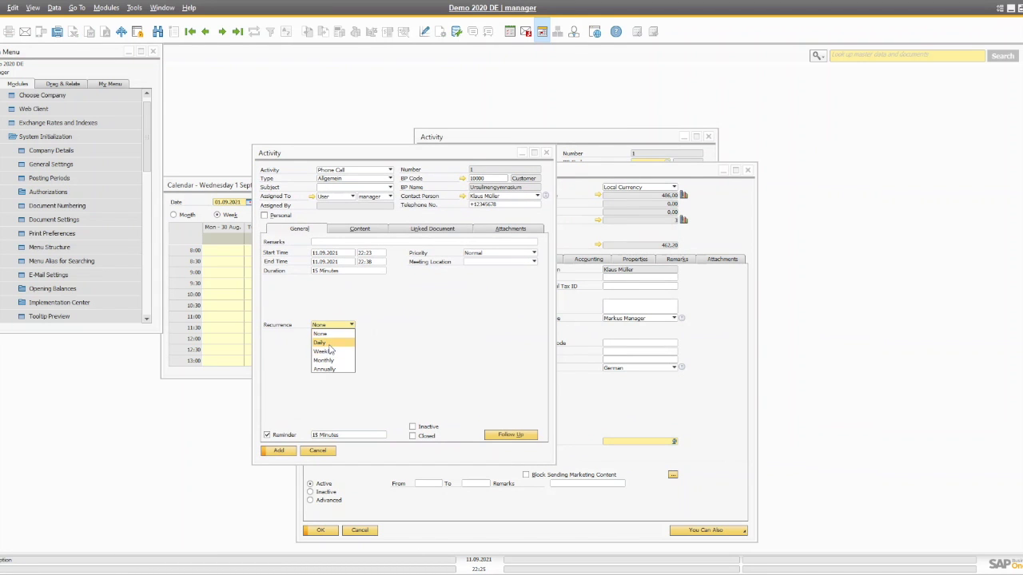
click(331, 349)
click(375, 334)
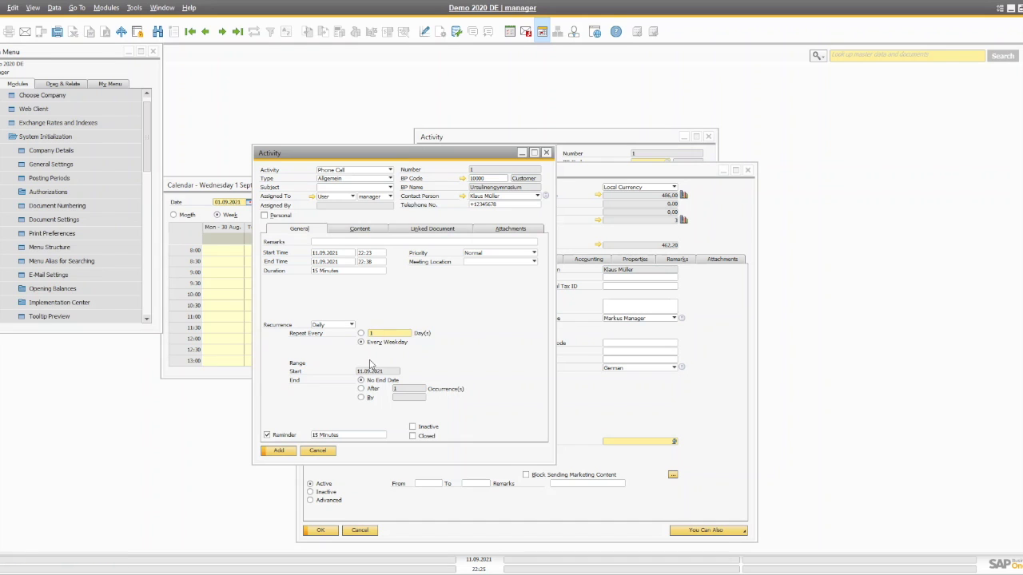
click(362, 389)
click(363, 399)
click(372, 382)
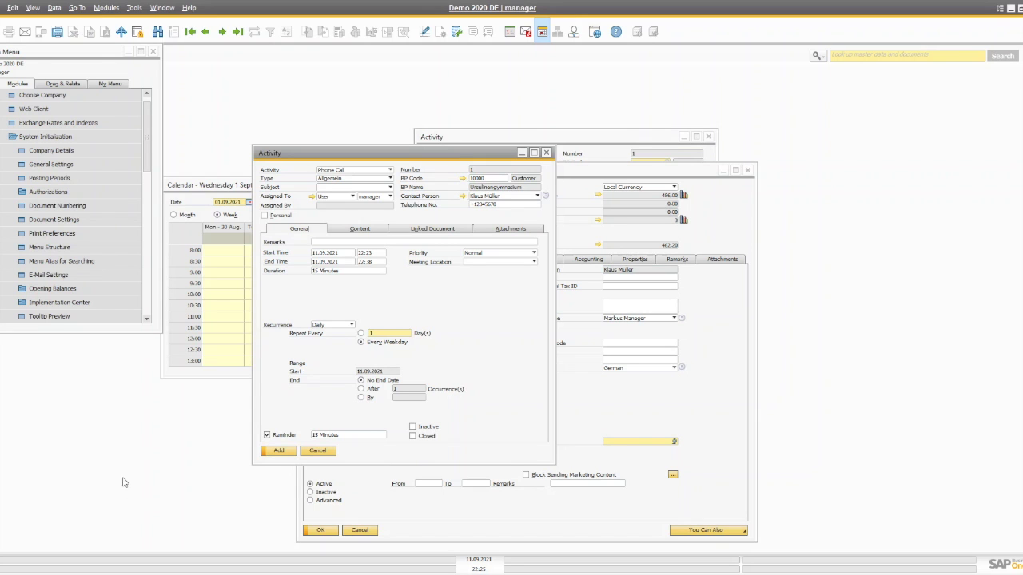
- Cancel both open activities without saving and close the business partner and calendar windows
click(317, 451)
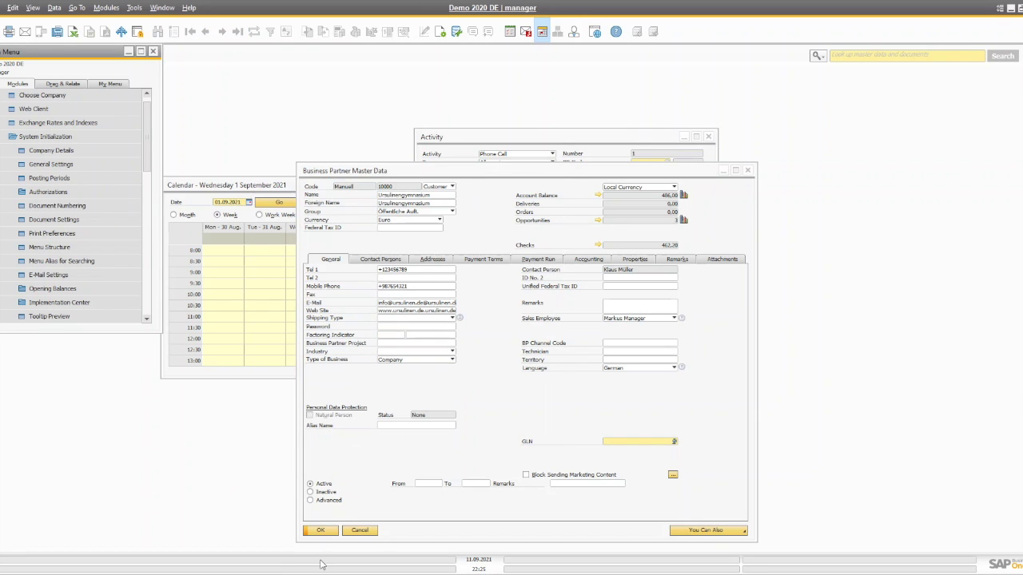
click(370, 533)
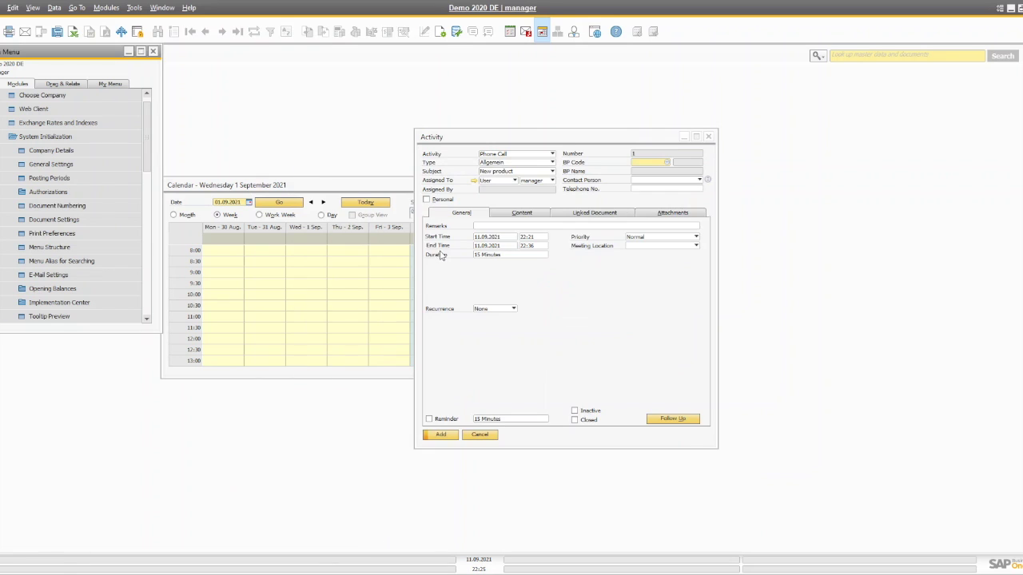
click(708, 137)
click(470, 323)
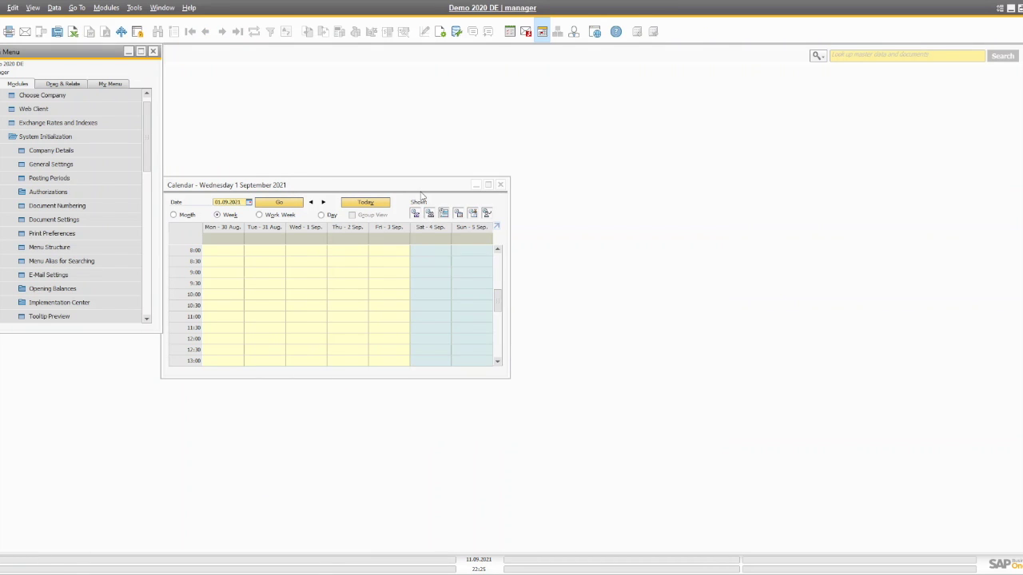
click(511, 186)
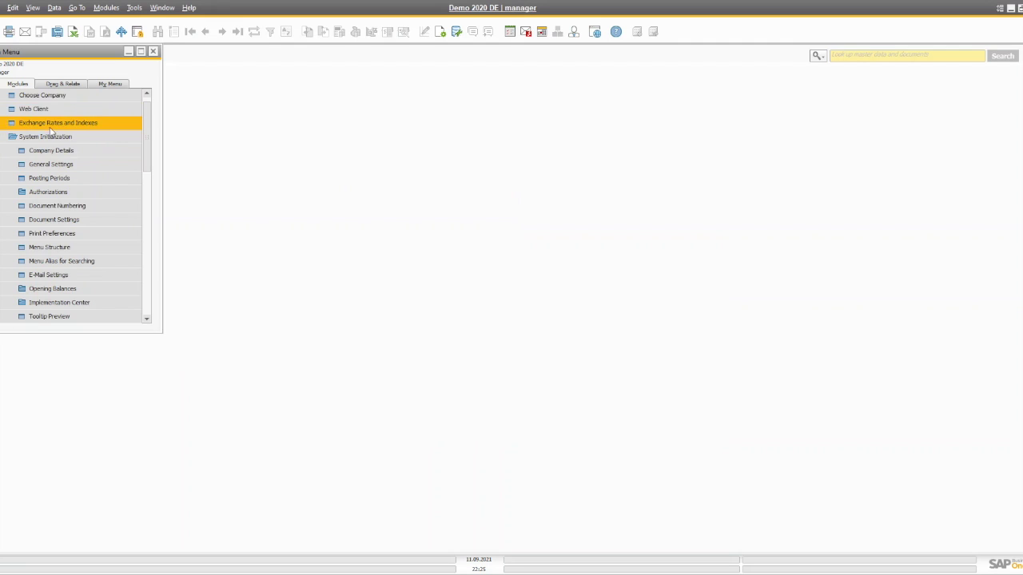
- Open a new CRM campaign form and go to its target group field
scroll(48, 121, up, 1)
click(48, 95)
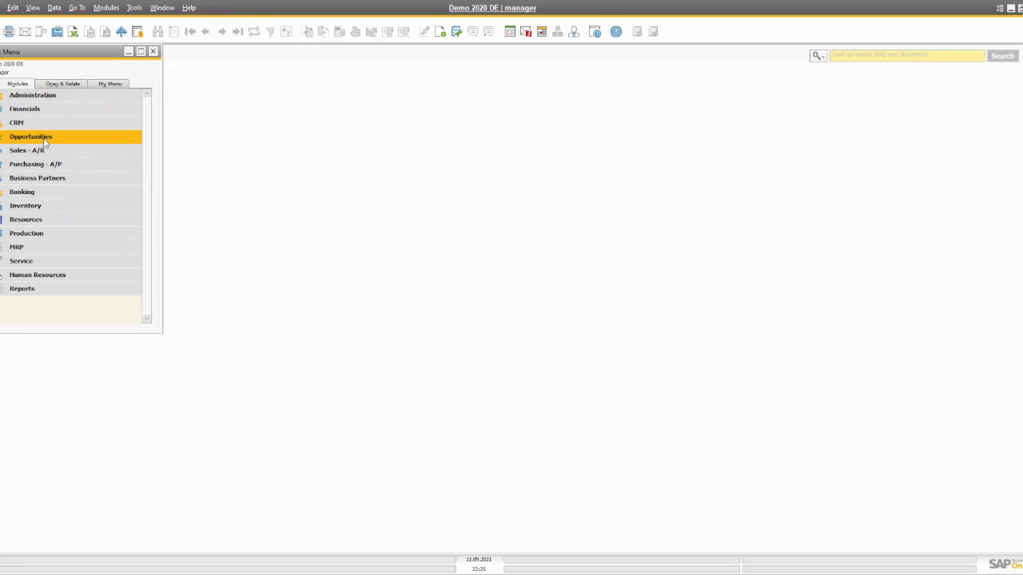
click(38, 123)
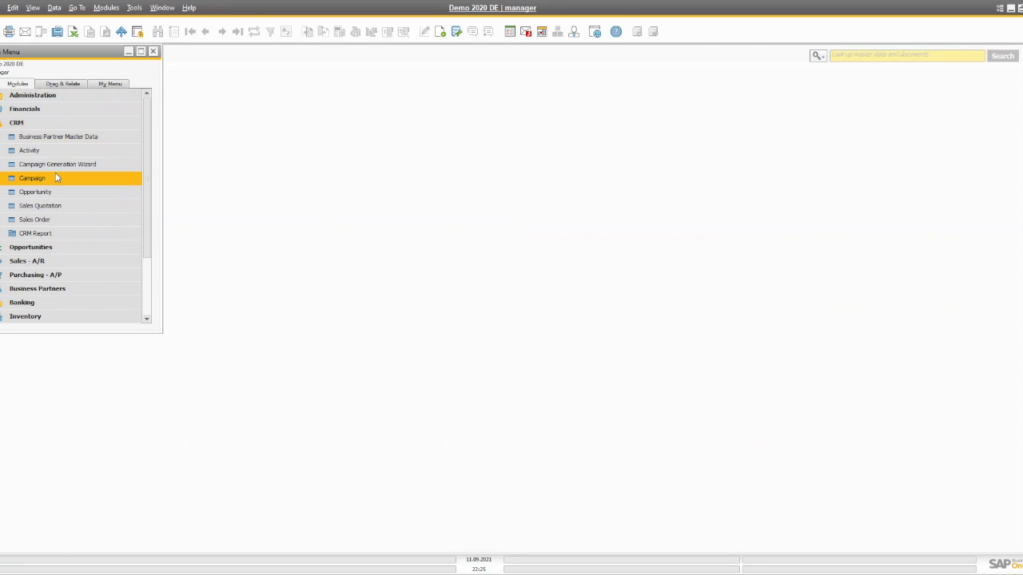
click(49, 179)
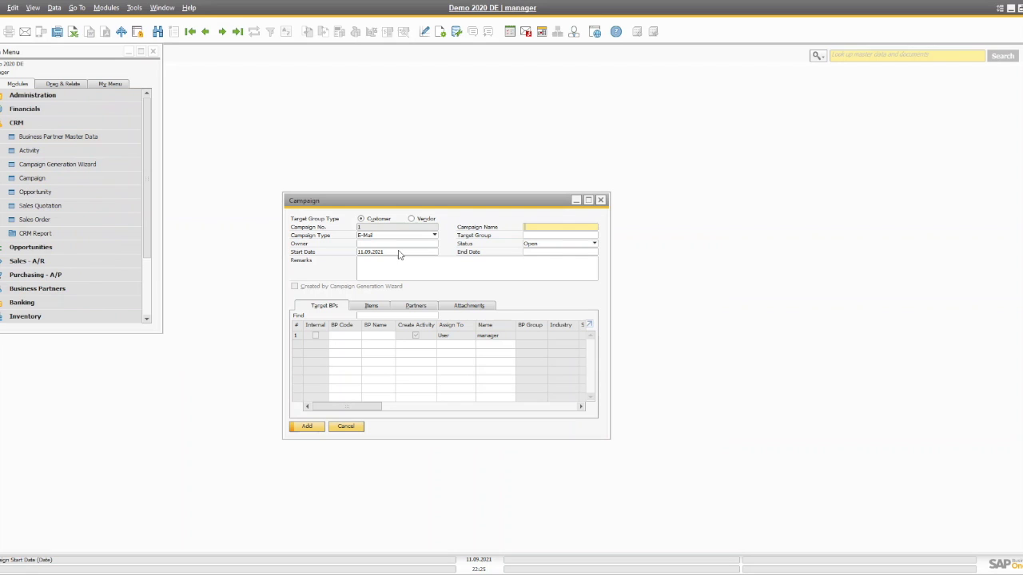
click(542, 236)
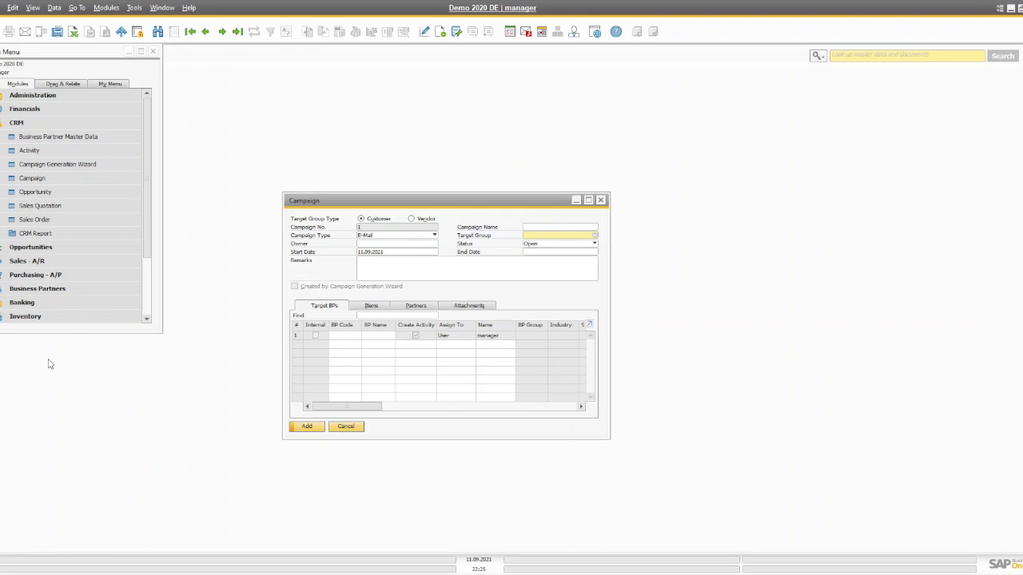
- Open the Target Group setup for business partners and place its window beside the campaign form
click(65, 126)
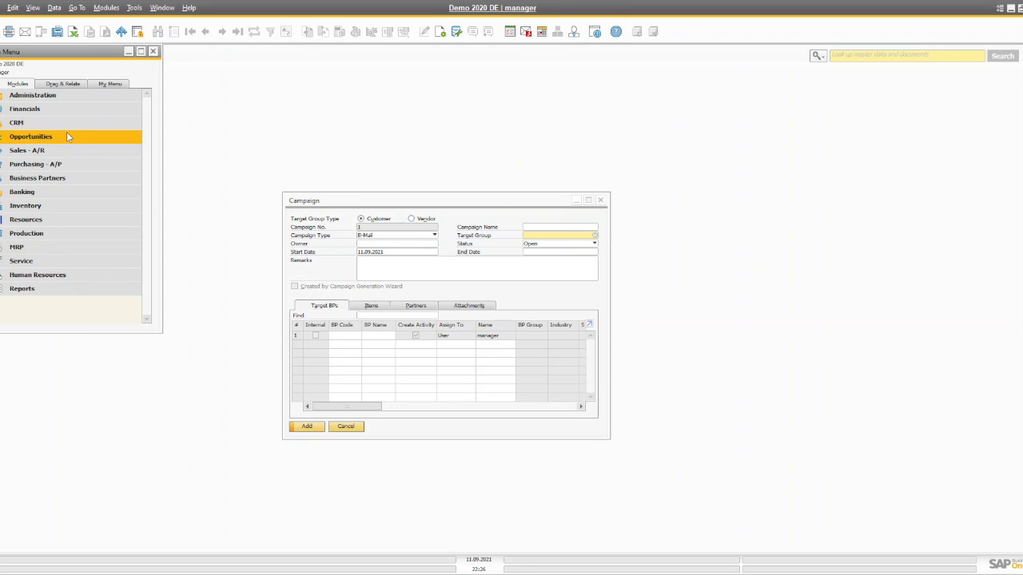
click(93, 97)
click(36, 165)
click(51, 232)
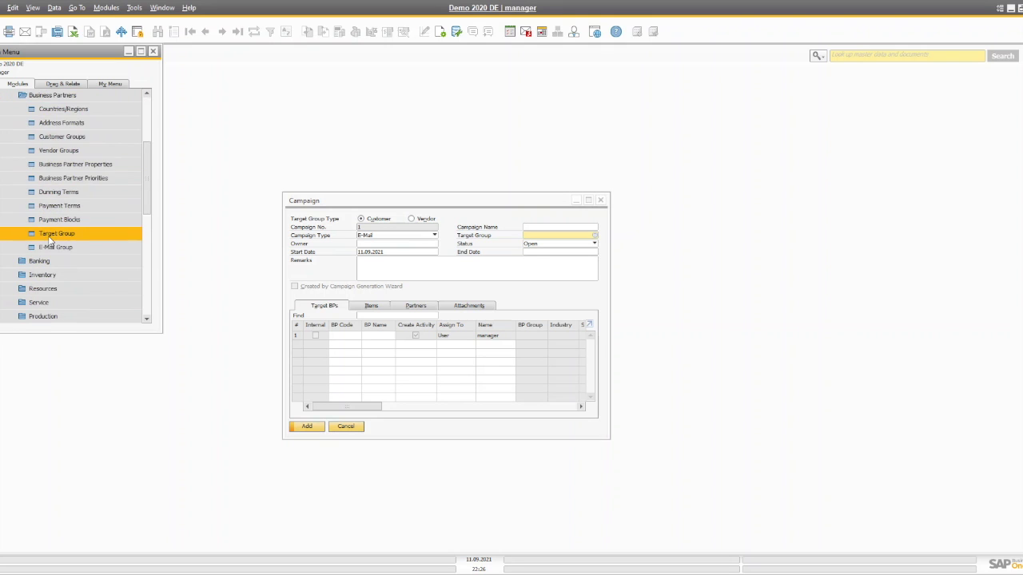
click(49, 239)
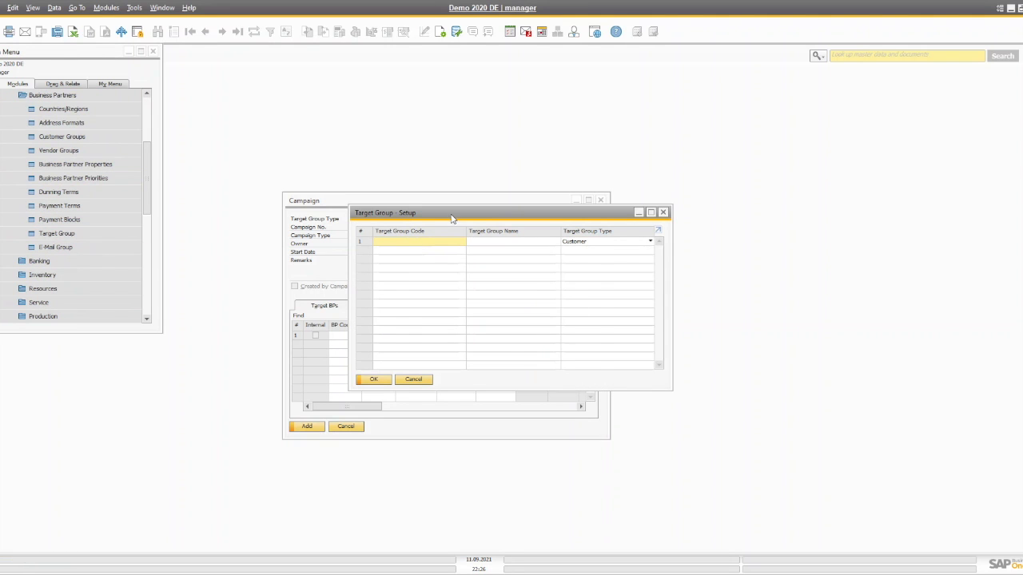
drag(449, 214, 764, 215)
- Add a Customer target group with code T001 and name Target, and save it
click(832, 244)
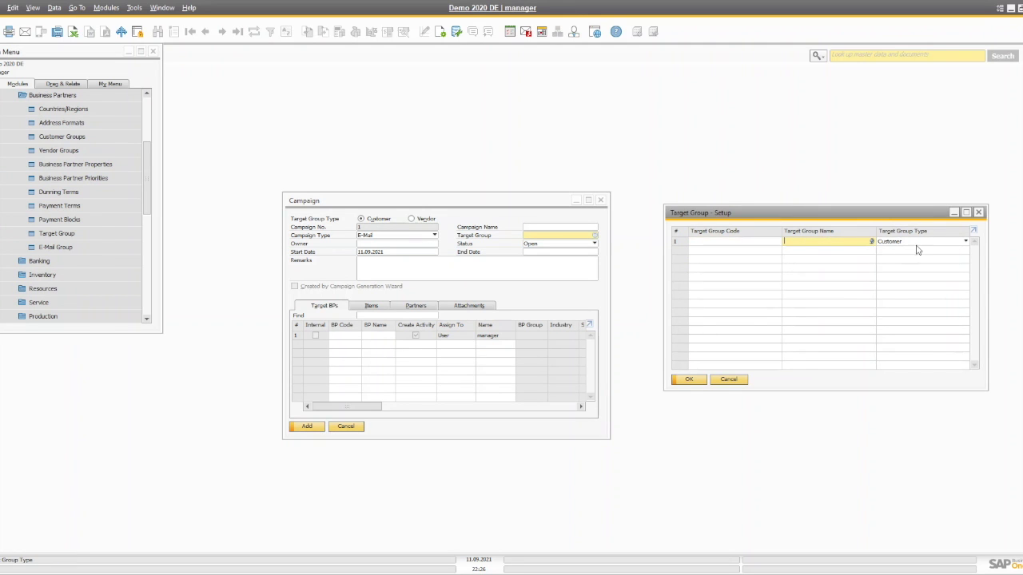
click(919, 242)
click(849, 246)
click(715, 243)
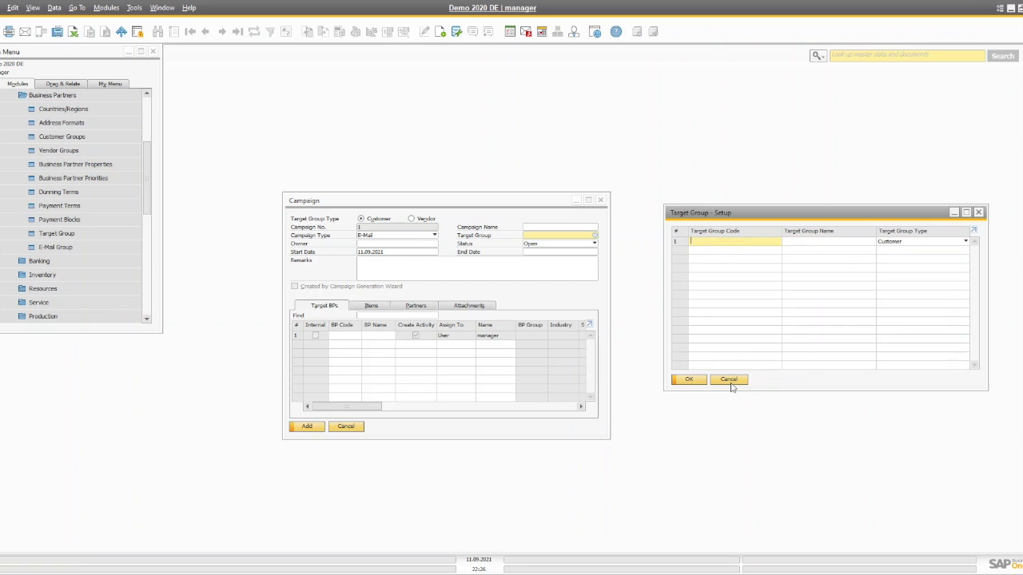
text(T001)
click(827, 241)
text(Targ)
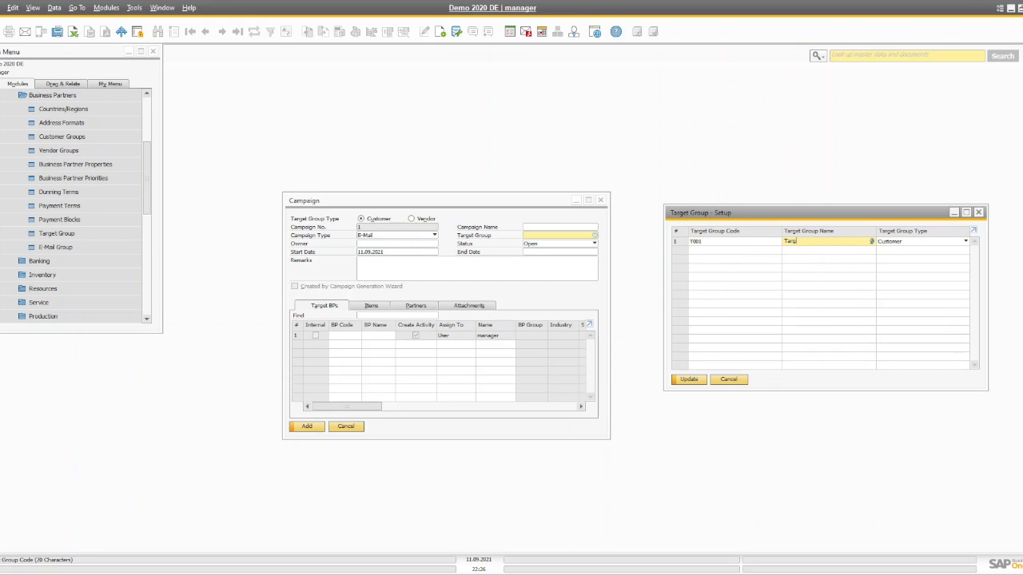
text(et)
key(Return)
key(Return)
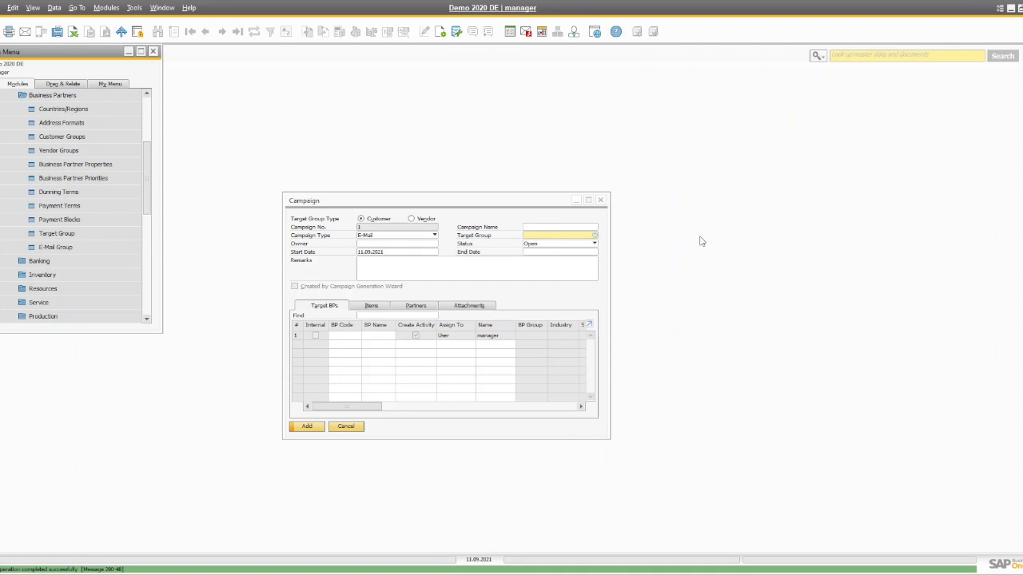
- Assign target group T001 to the campaign and replace its existing business partners with those of the group
click(548, 236)
key(Tab)
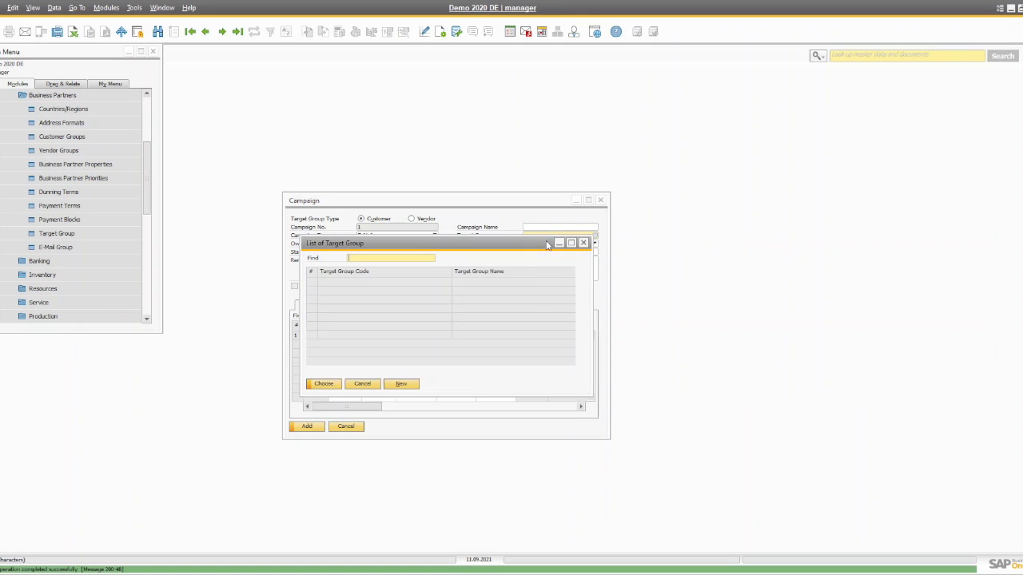
double_click(326, 283)
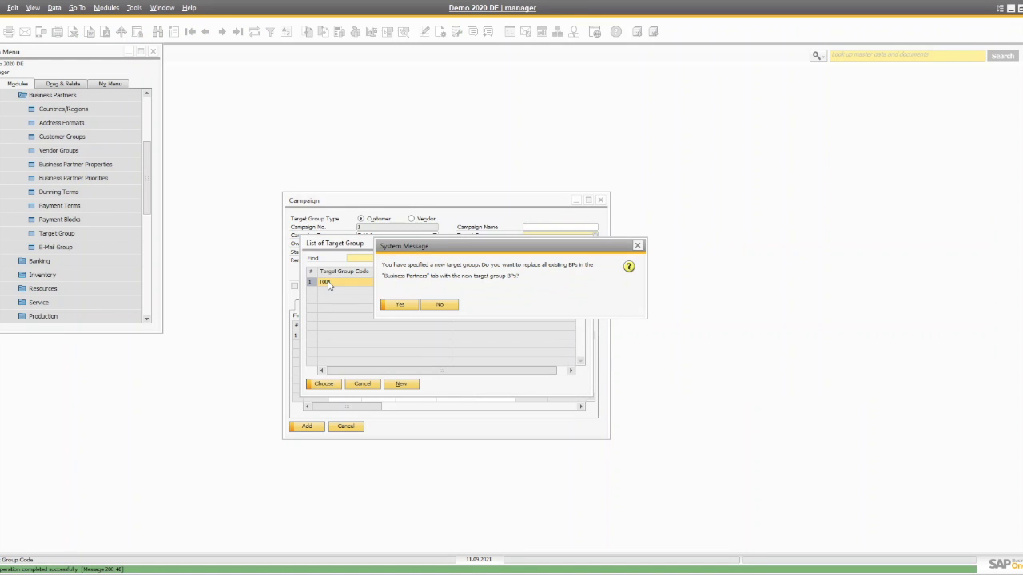
click(399, 306)
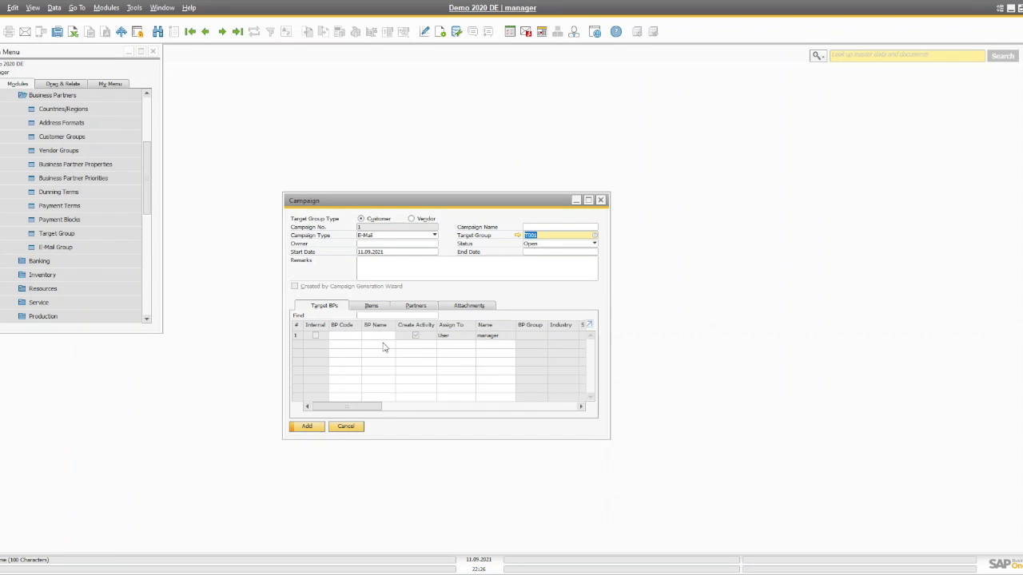
- Look through the business partners available as campaign targets, and check the campaign type and remarks fields
click(345, 340)
key(Tab)
click(310, 239)
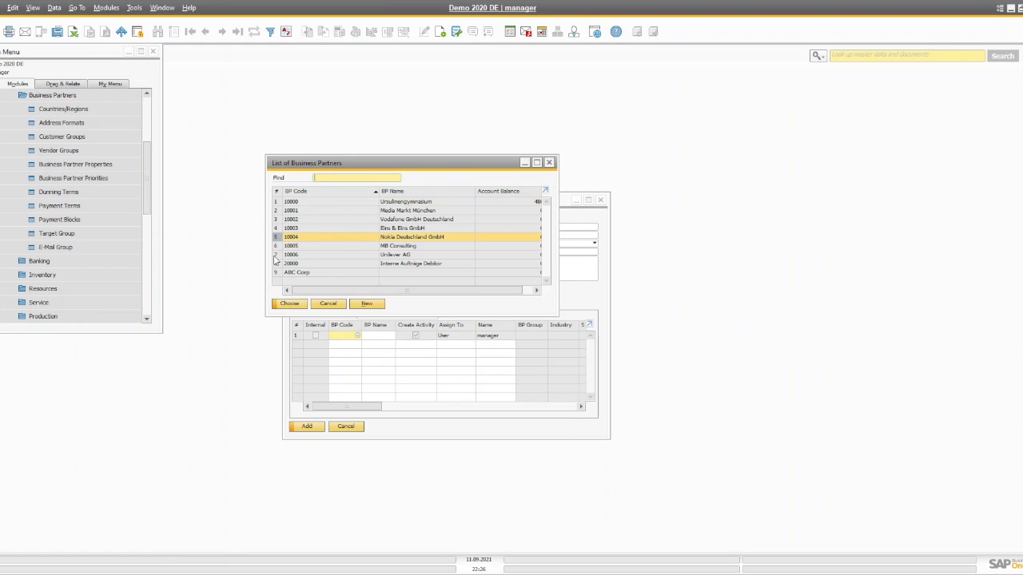
click(334, 306)
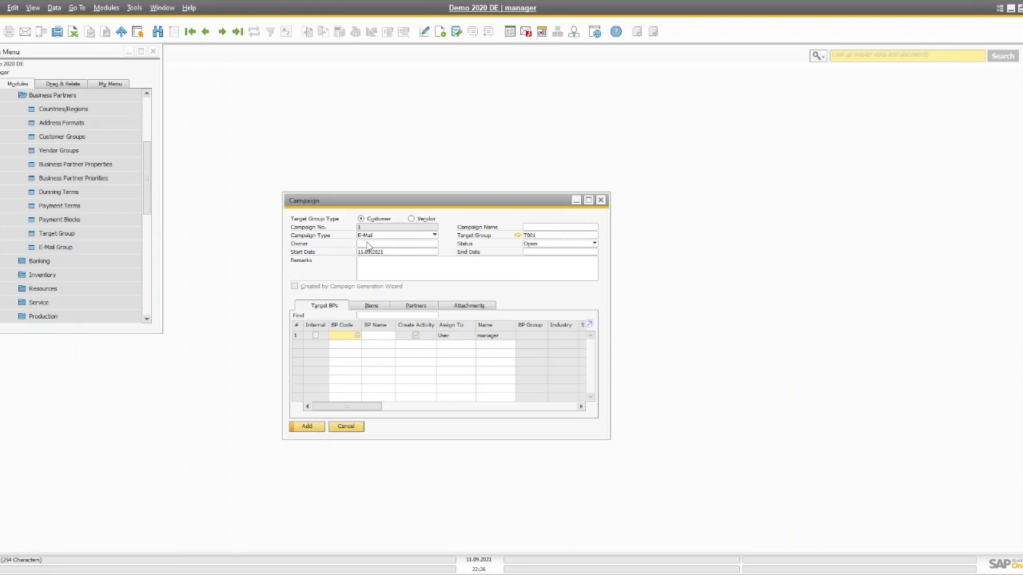
click(385, 237)
click(384, 241)
click(446, 273)
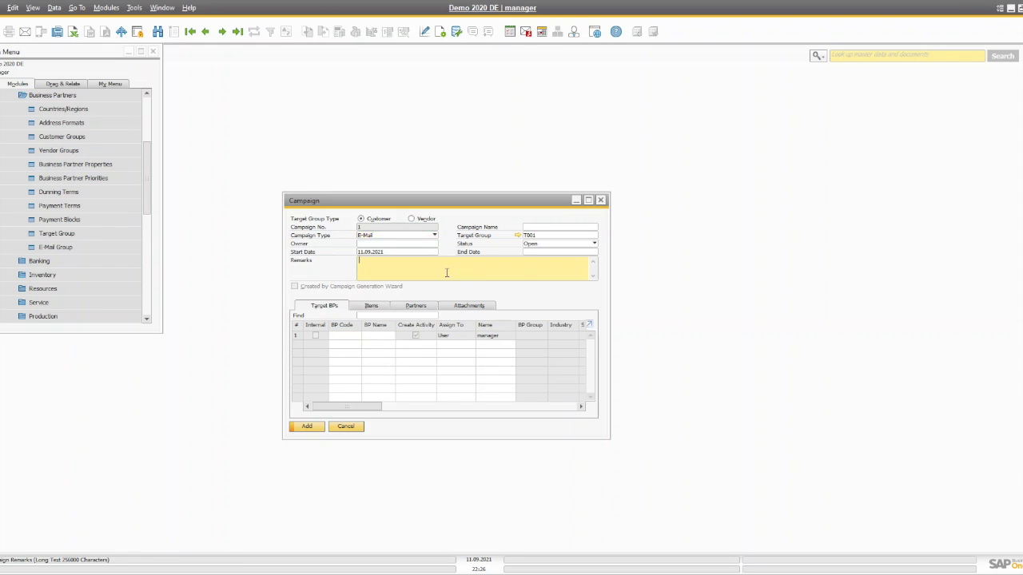
- Review the campaign's items, partners and attachments, and cancel the form without adding it
click(371, 307)
click(336, 330)
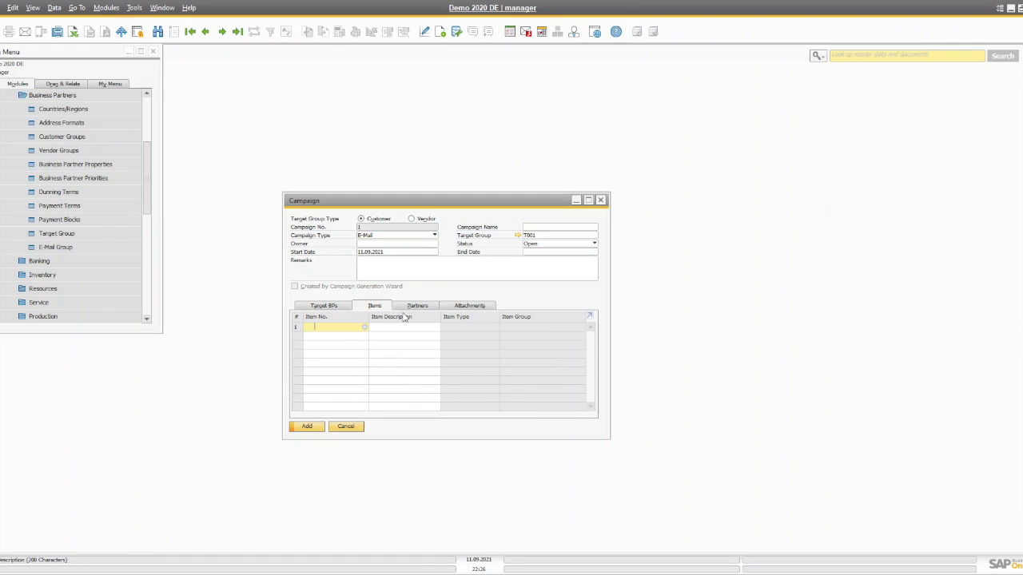
click(417, 306)
click(358, 327)
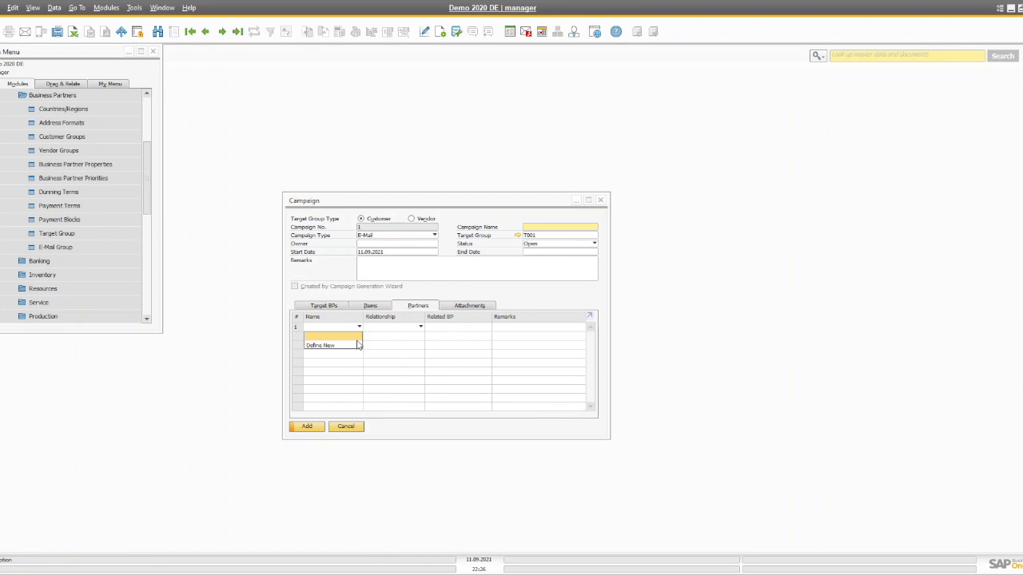
click(409, 331)
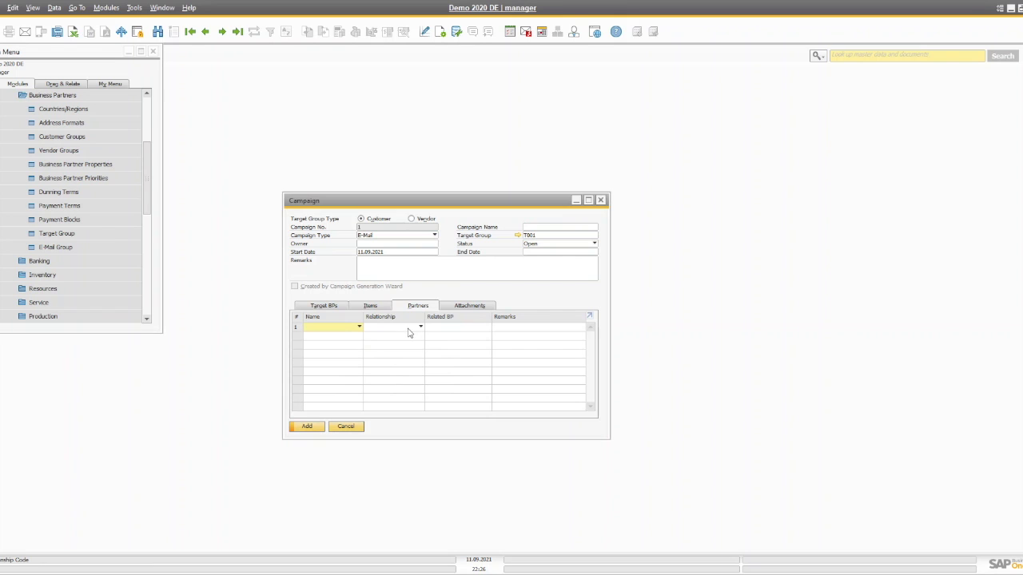
click(470, 307)
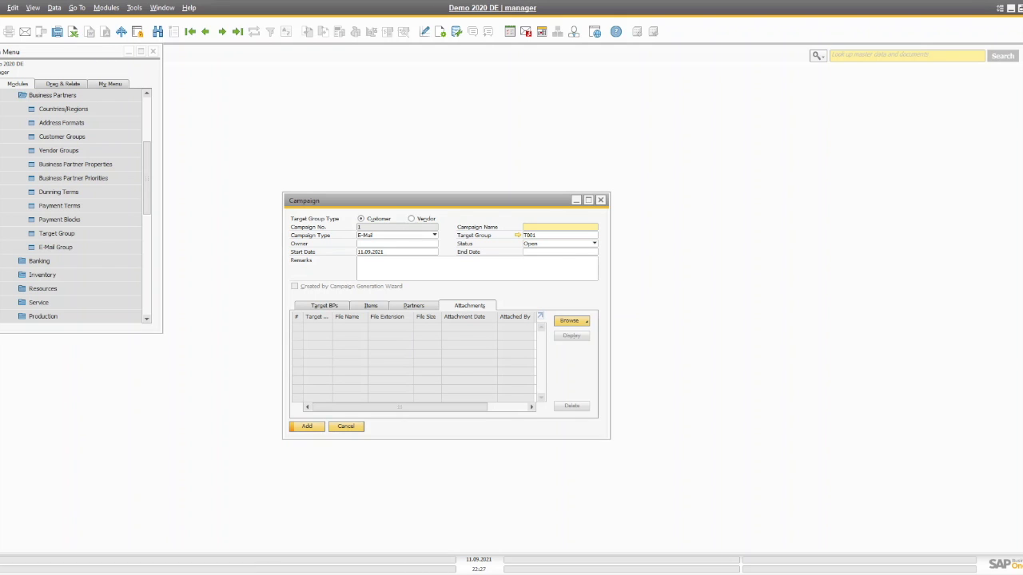
click(355, 429)
- Start the Campaign Generation Wizard from the CRM module and go to its generation options
scroll(51, 113, up, 4)
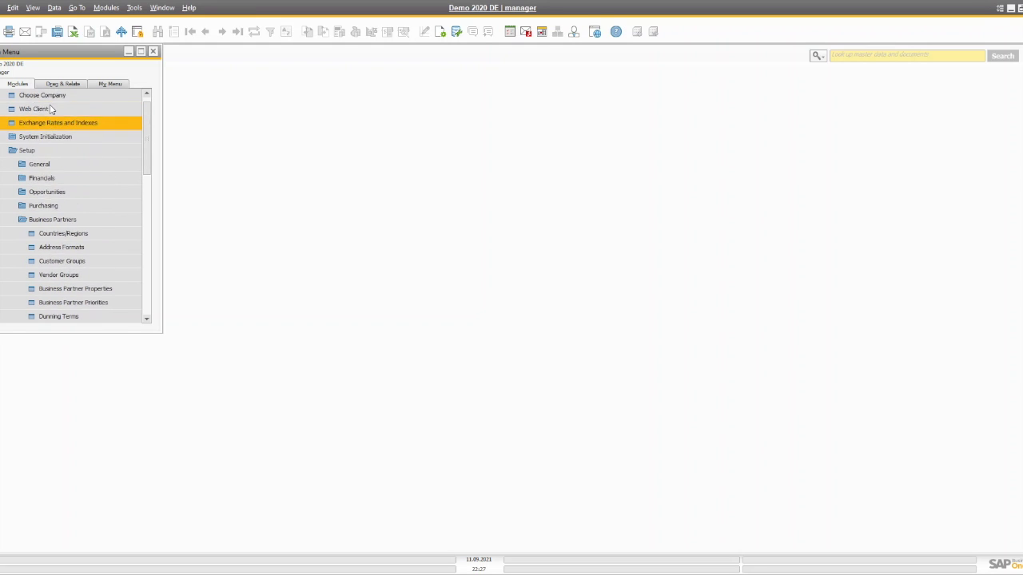
click(49, 98)
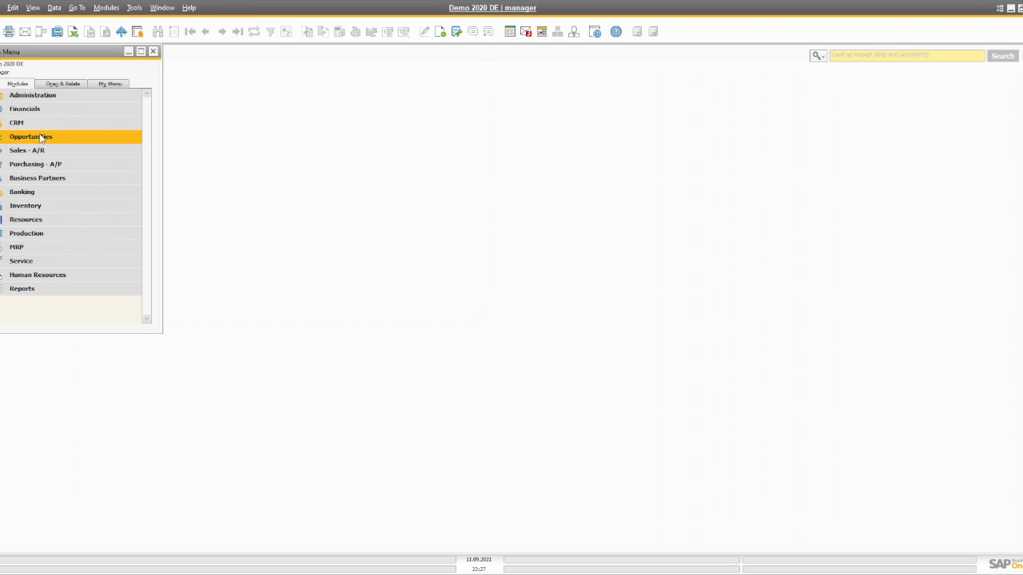
click(35, 124)
click(46, 166)
click(464, 435)
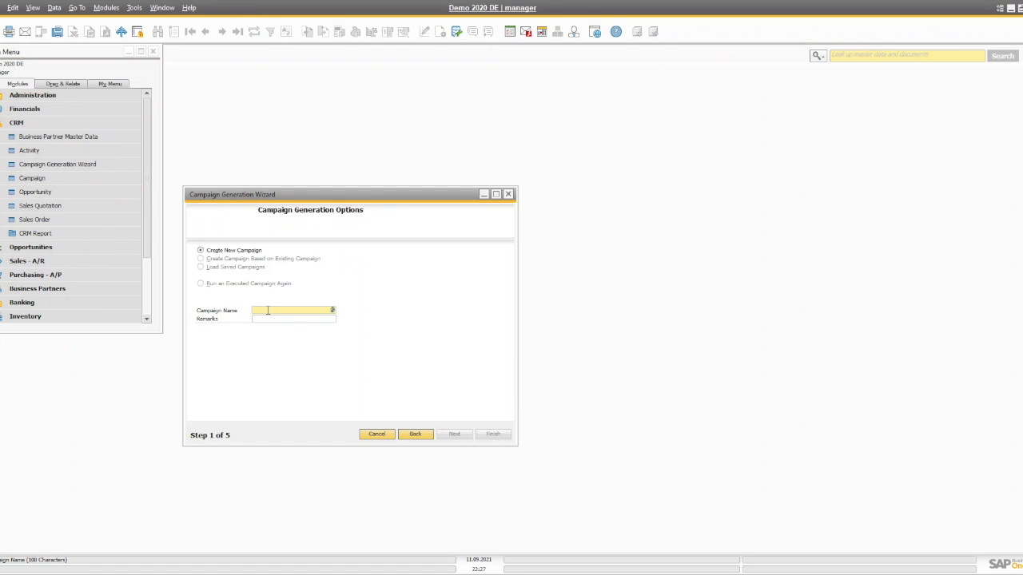
- Name the new campaign CRM01 with the remark Com 01 and continue to the campaign details
text(CRM0)
key(Tab)
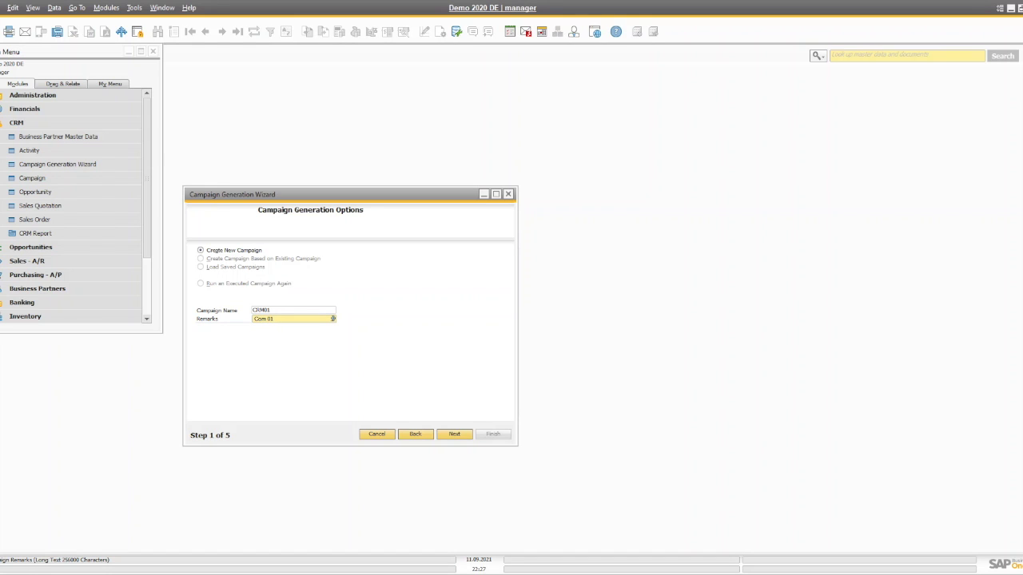
click(454, 434)
- Assign target group T001 to the campaign in the wizard
click(283, 281)
key(Tab)
double_click(354, 286)
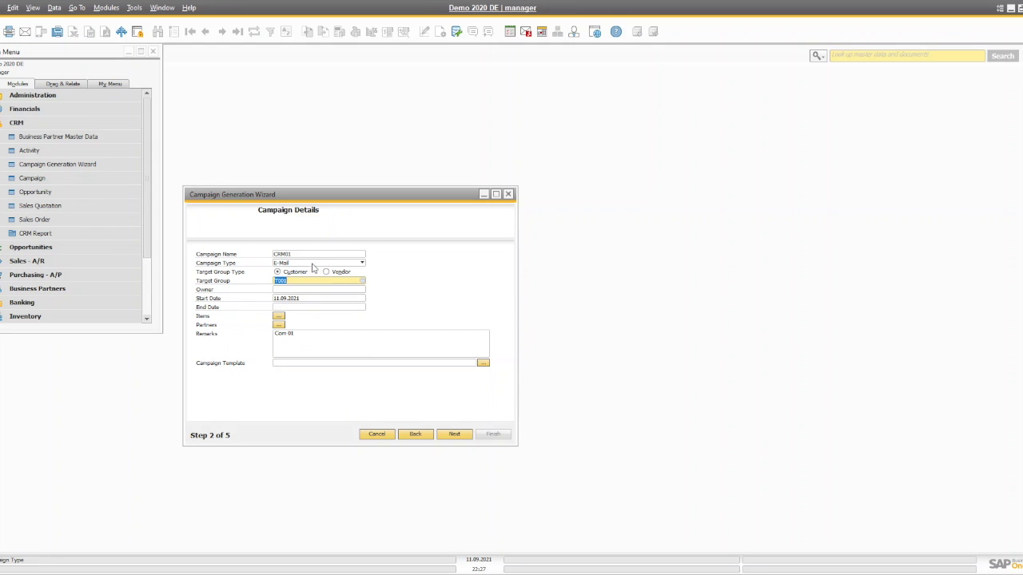
- Look through the campaign type options and the employee list for the campaign owner
click(315, 264)
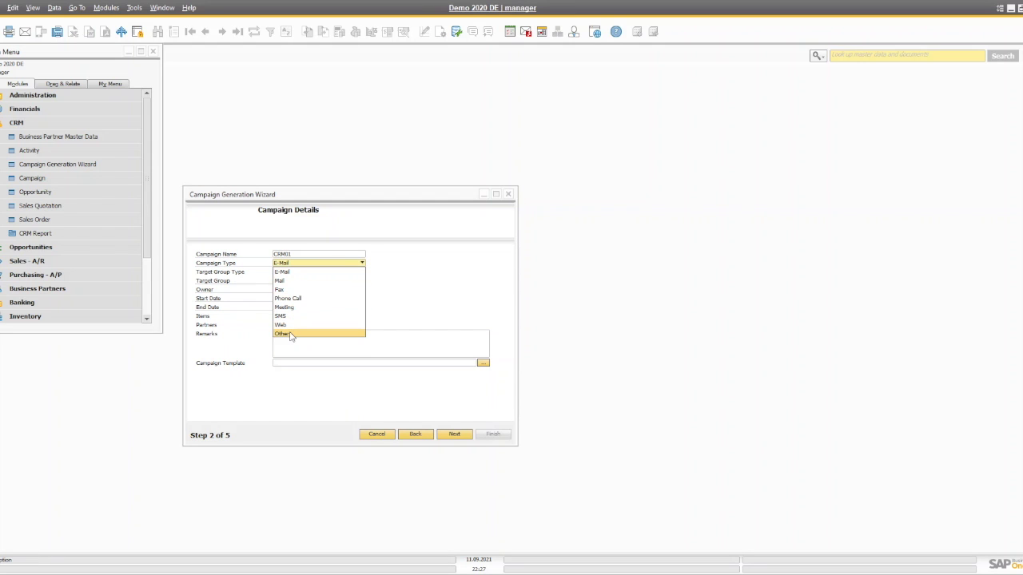
click(443, 302)
click(298, 289)
key(Tab)
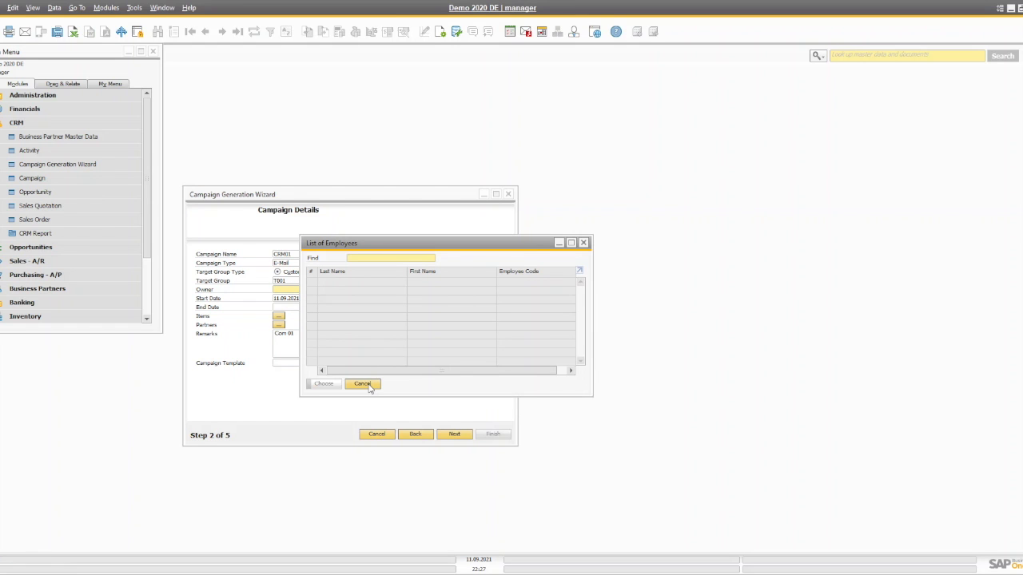
click(362, 384)
- Set the campaign's end date to 11.09.2021
click(293, 307)
click(362, 308)
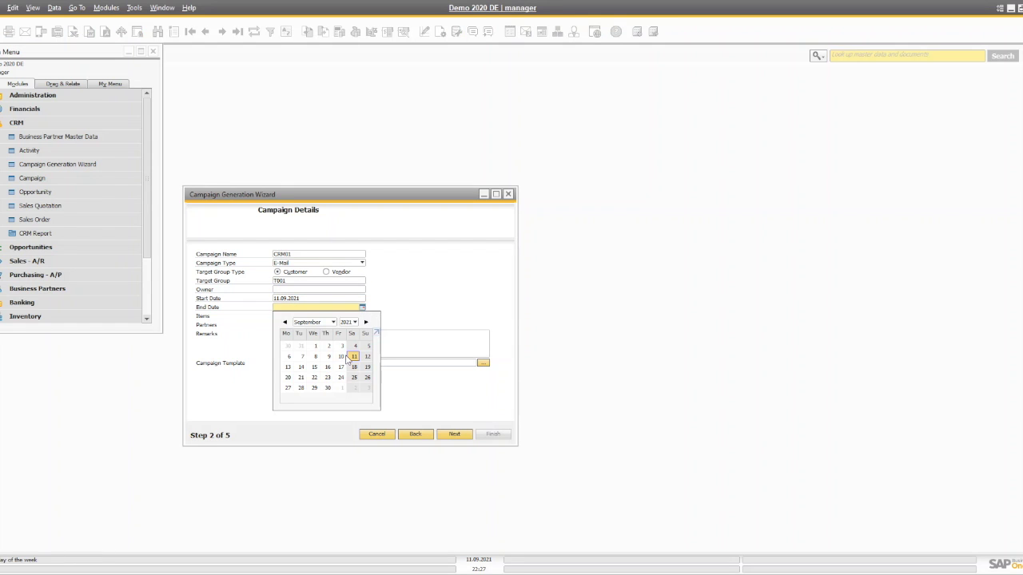
click(348, 359)
- Check the wizard's items, partners and remarks entries and the file selection for a campaign template
click(278, 317)
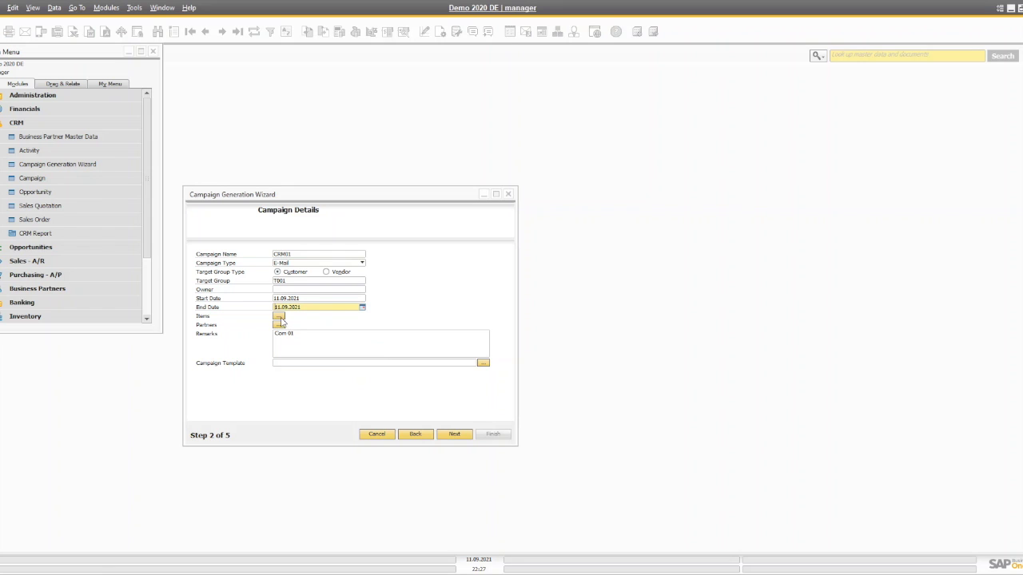
key(Escape)
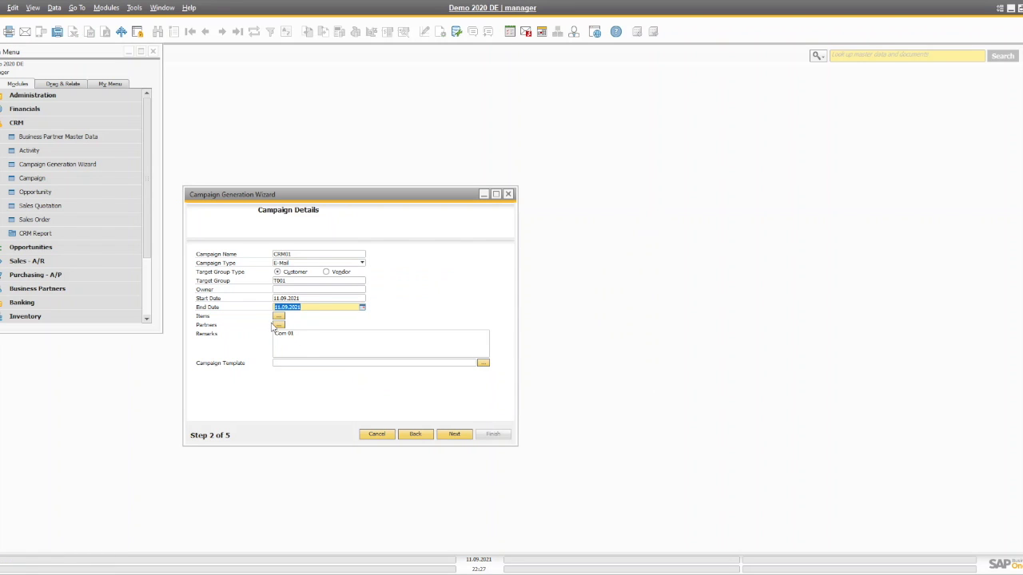
click(278, 326)
key(Escape)
click(307, 343)
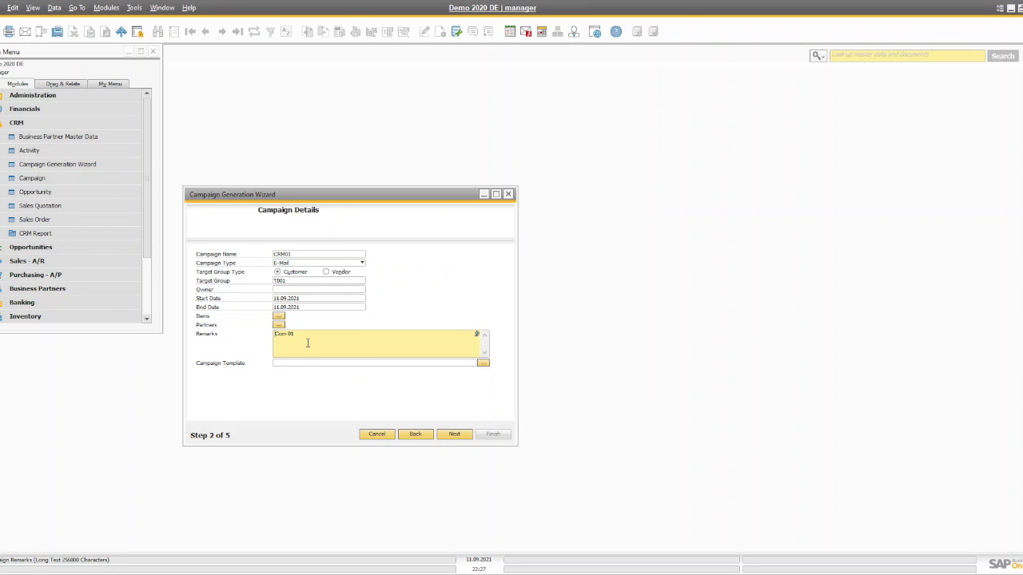
click(312, 364)
click(483, 364)
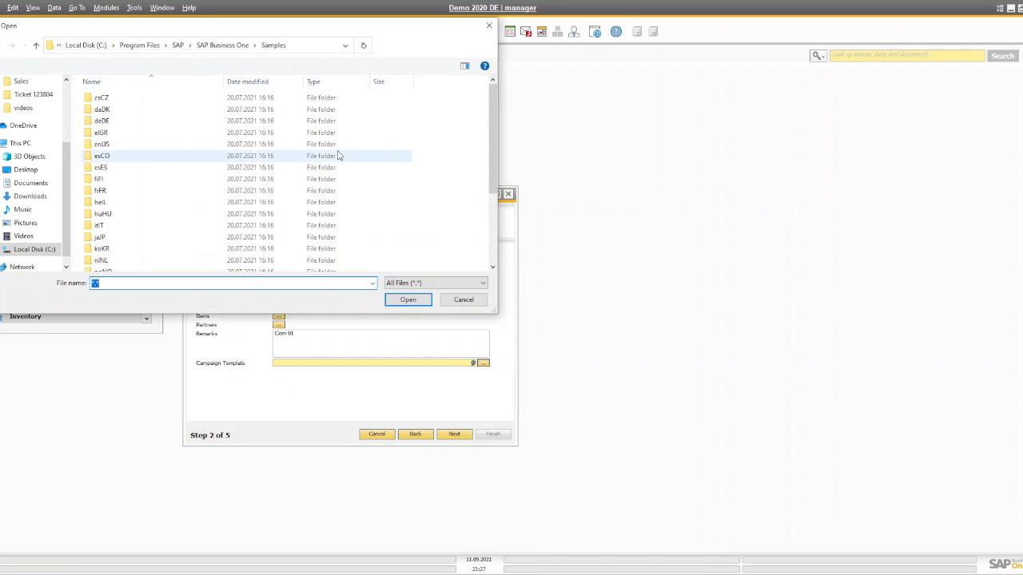
click(463, 300)
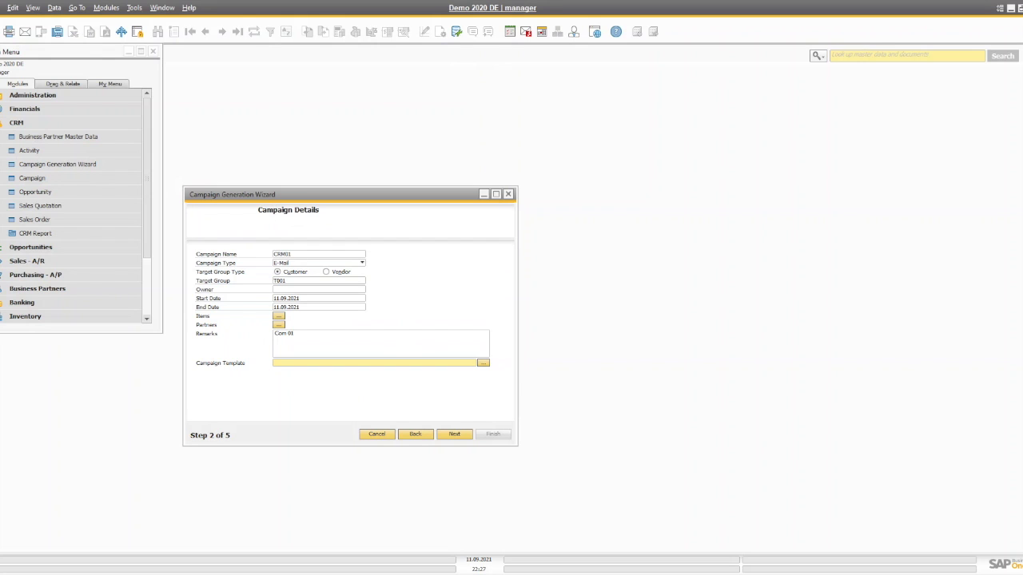
- Continue to the wizard's target business partners table and cancel the wizard
click(446, 437)
click(246, 269)
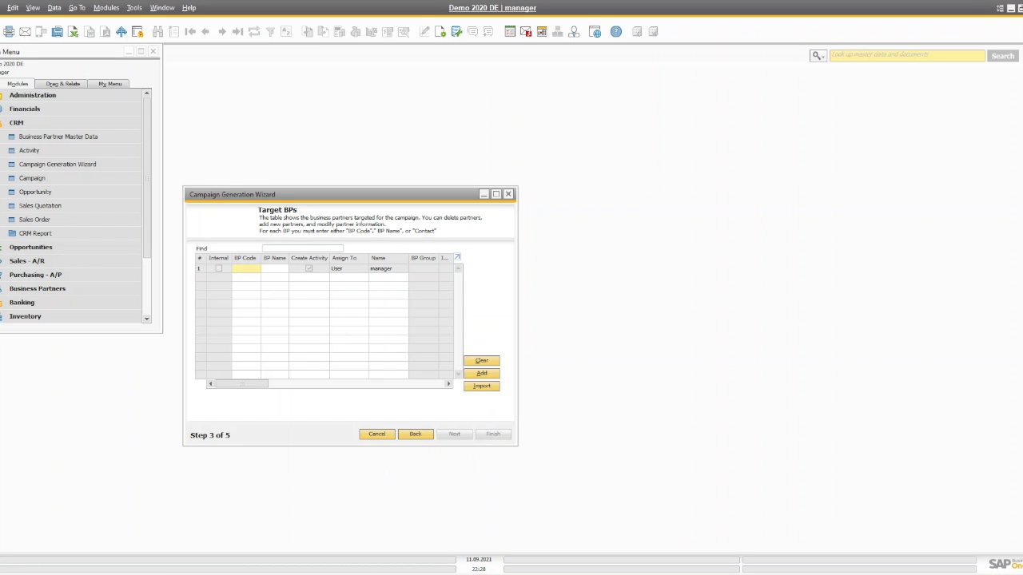
click(379, 435)
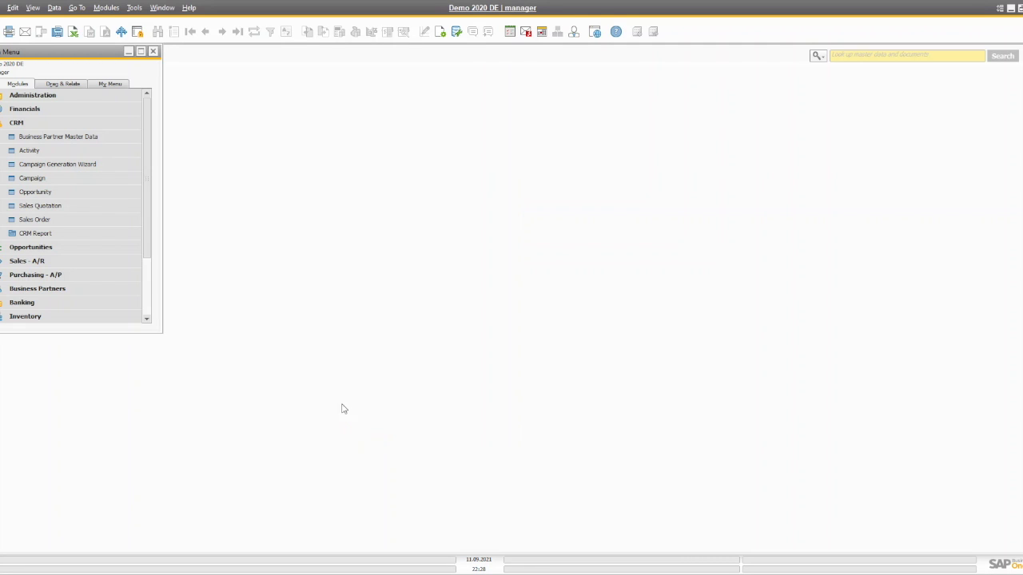
- Open a new sales opportunity for business partner Ursulinengymnasium and set its territory to -Kein Gebiet-
click(79, 196)
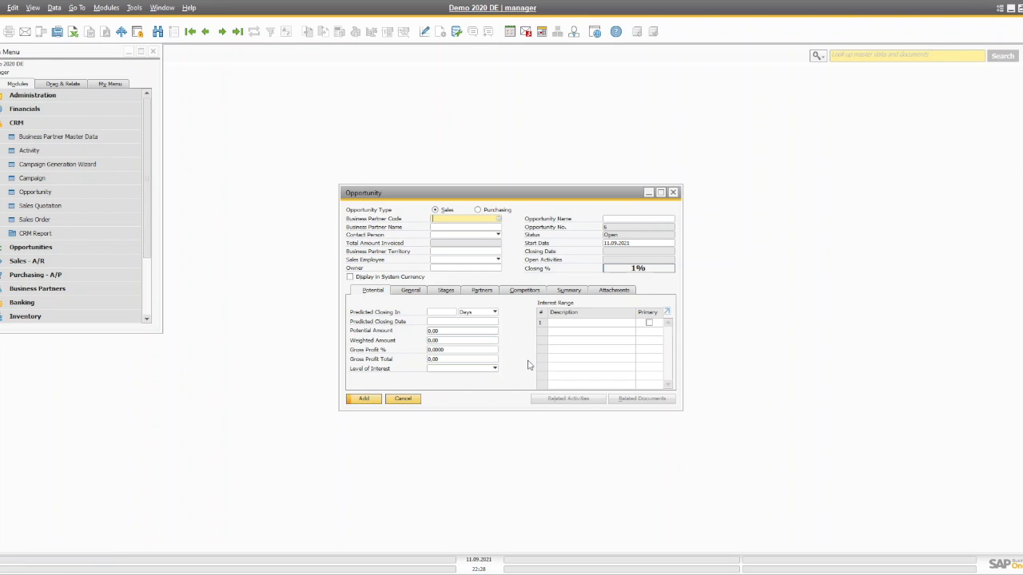
click(499, 219)
double_click(336, 202)
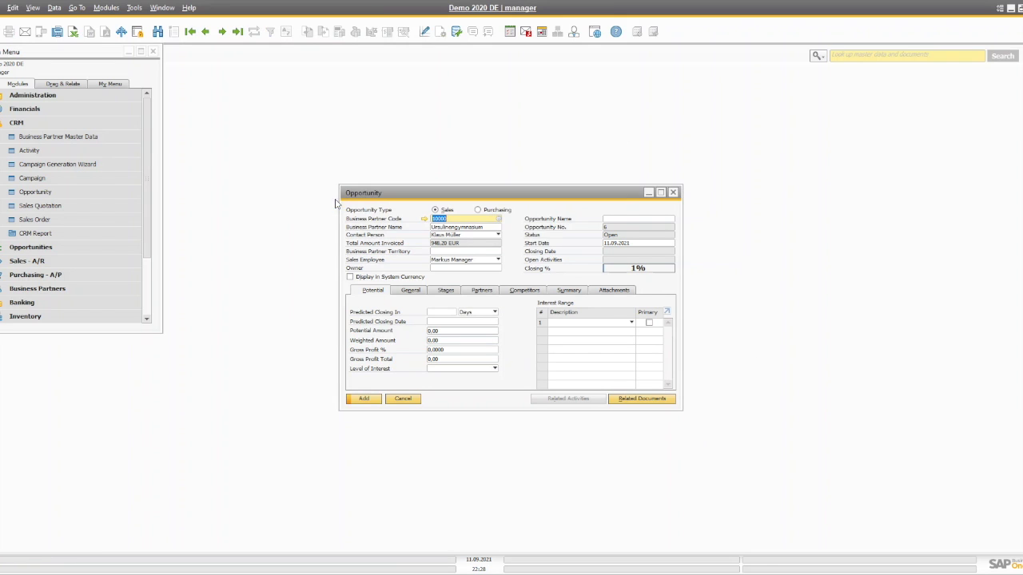
click(498, 253)
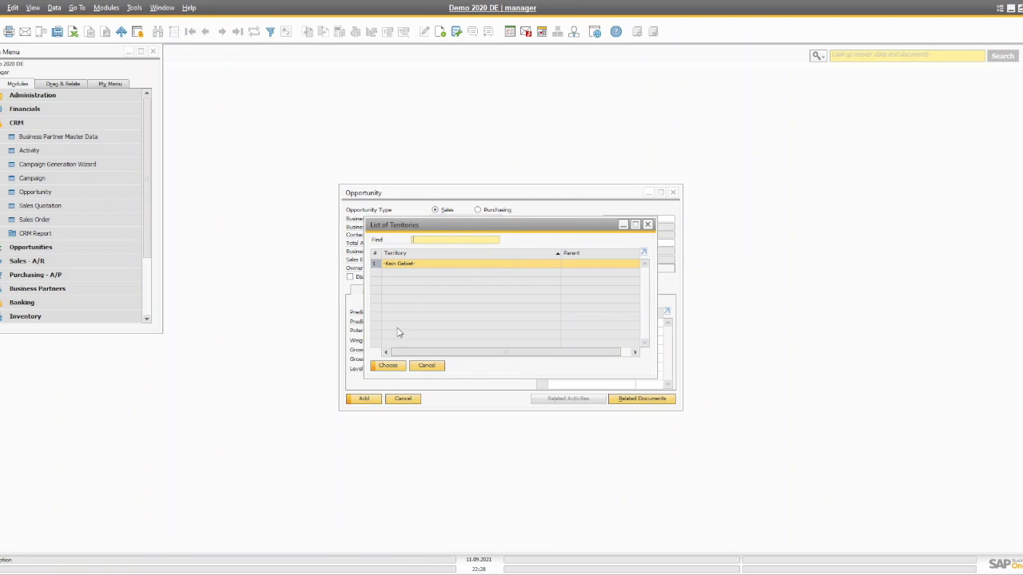
click(384, 367)
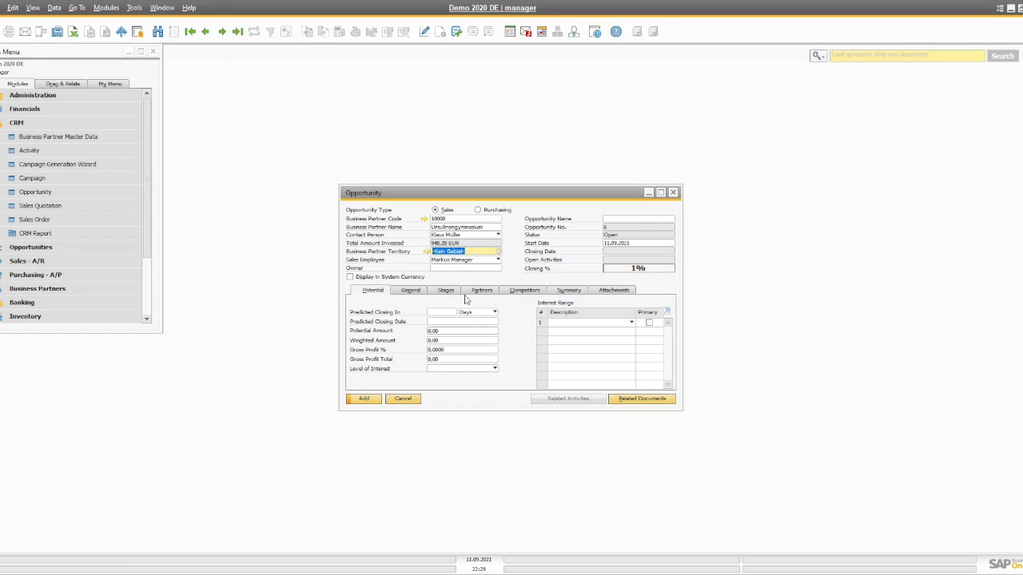
- Examine the opportunity's owner, predicted closing and interest range choices, plus its general details
click(461, 269)
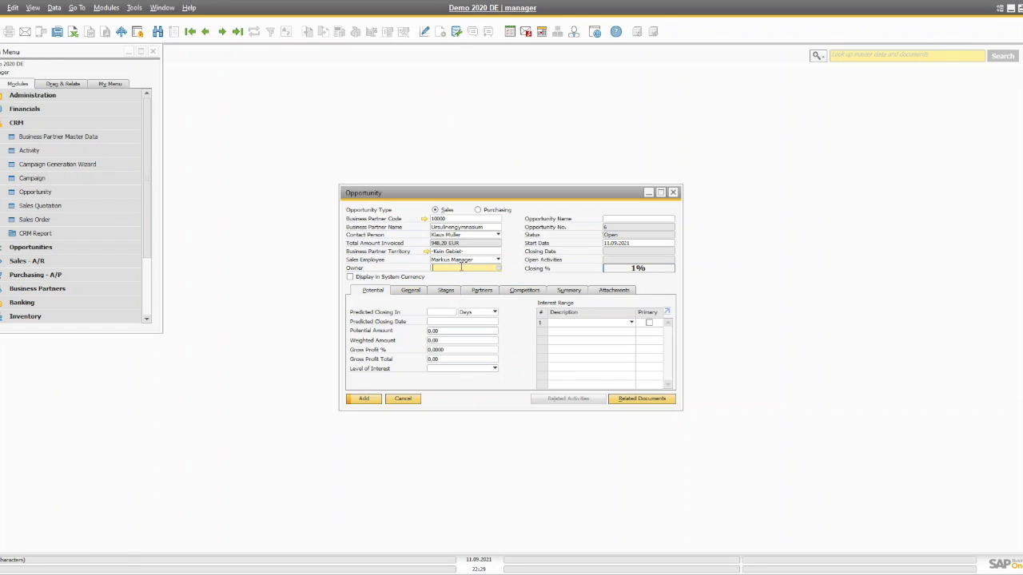
click(442, 313)
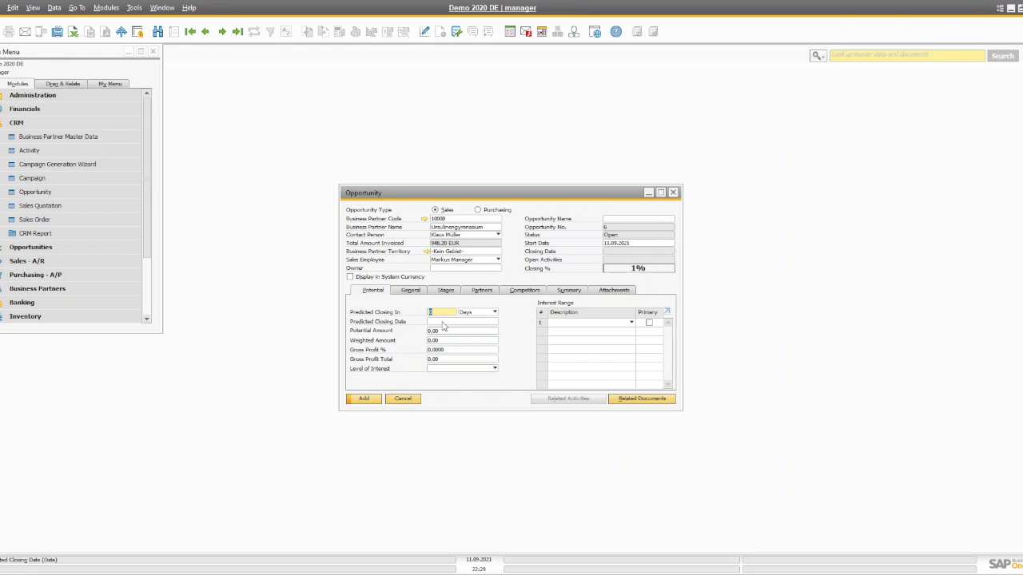
click(632, 322)
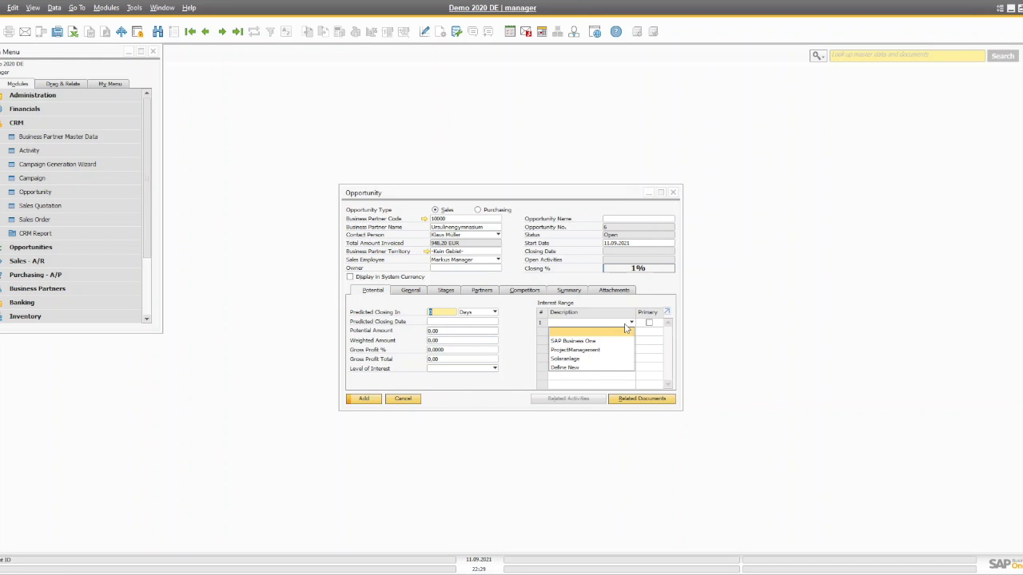
click(490, 381)
click(597, 328)
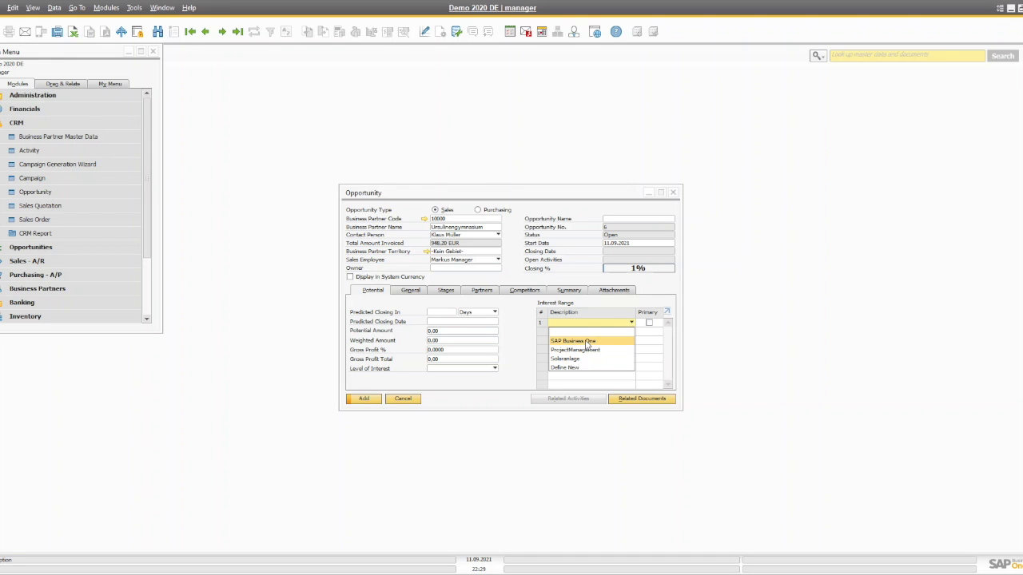
click(472, 377)
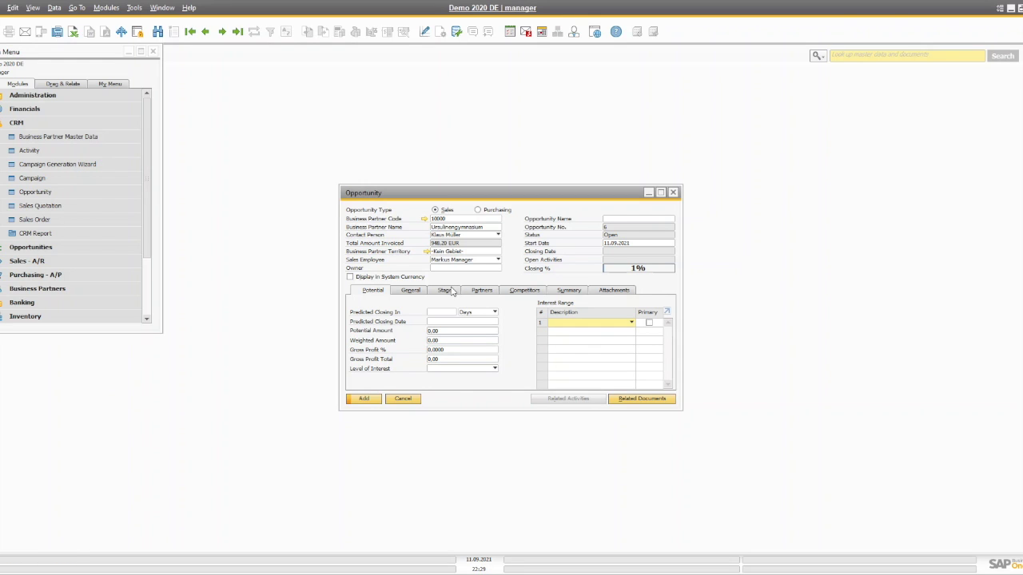
click(412, 291)
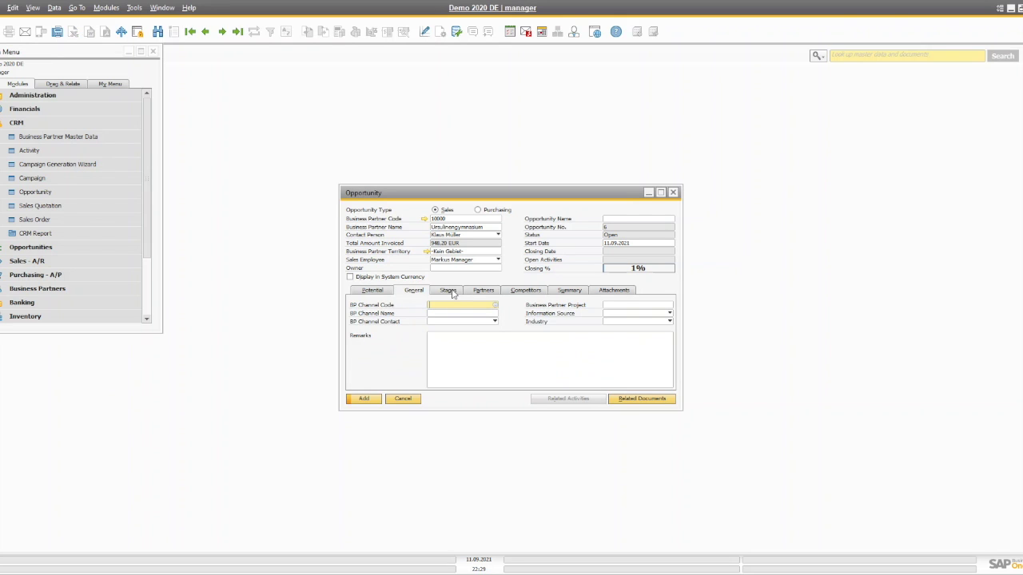
- Set the first opportunity stage to 5 percent with closing date 13.09.2021
click(452, 292)
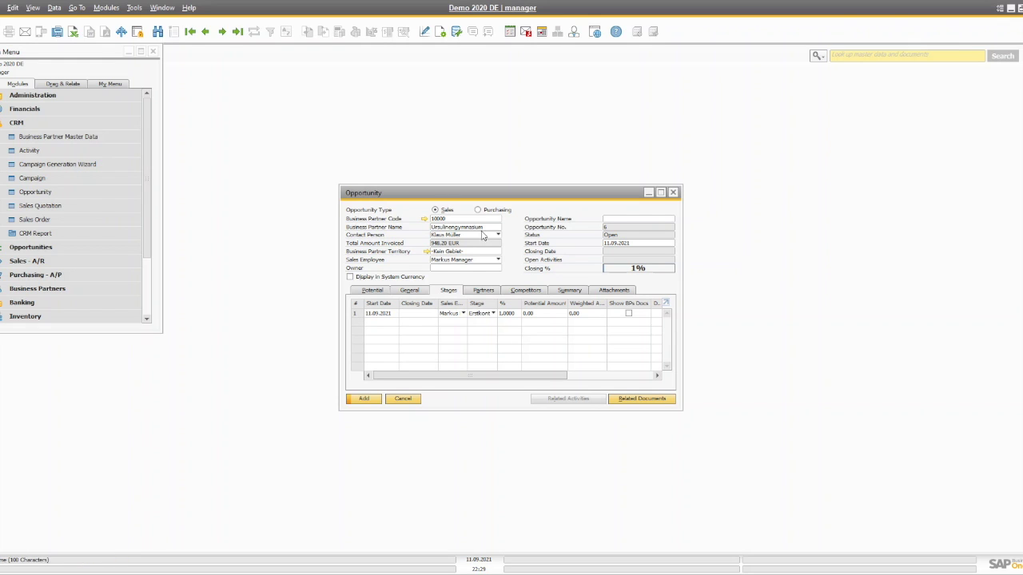
click(509, 314)
text(5)
key(Tab)
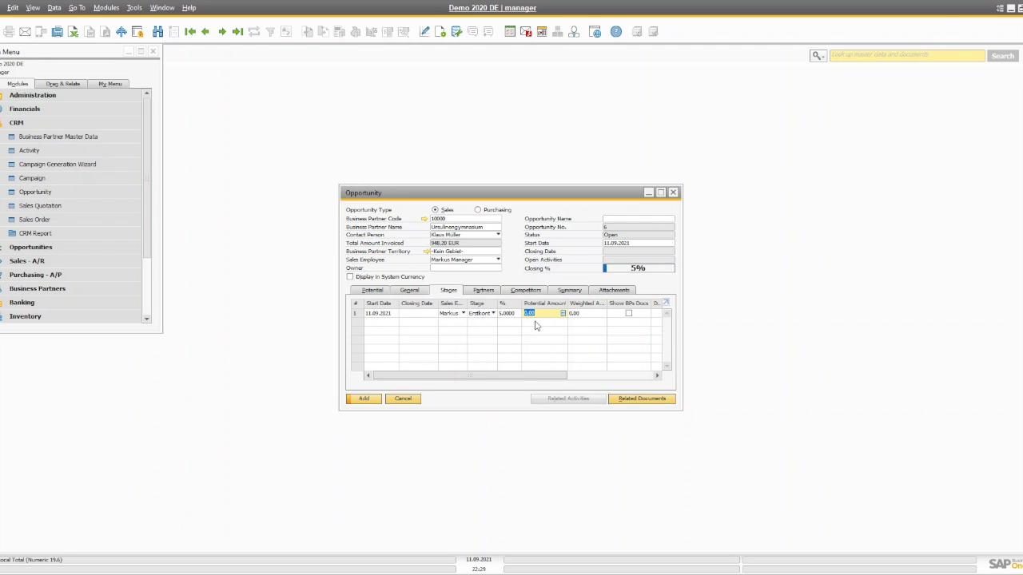
click(422, 313)
click(433, 314)
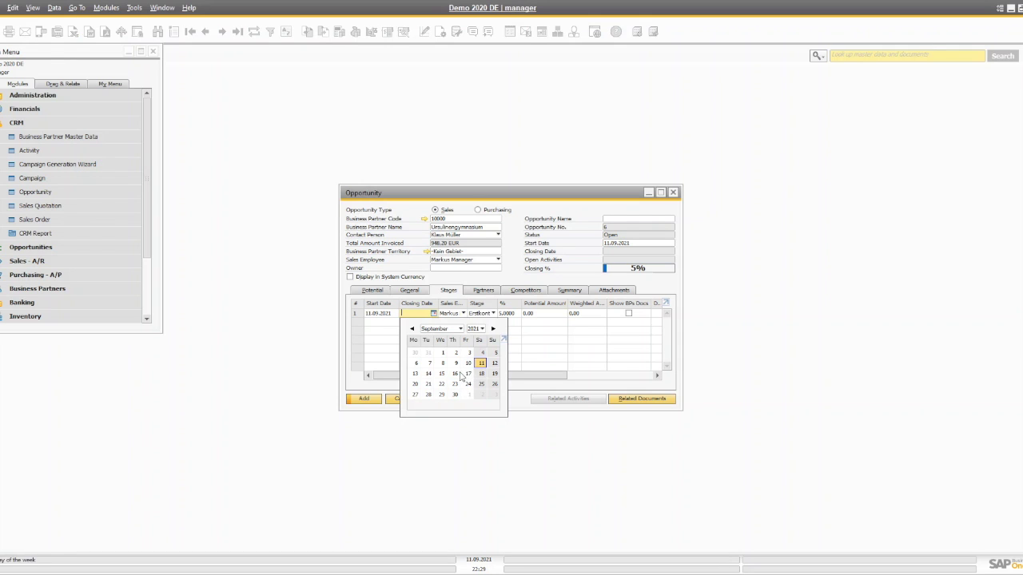
click(414, 374)
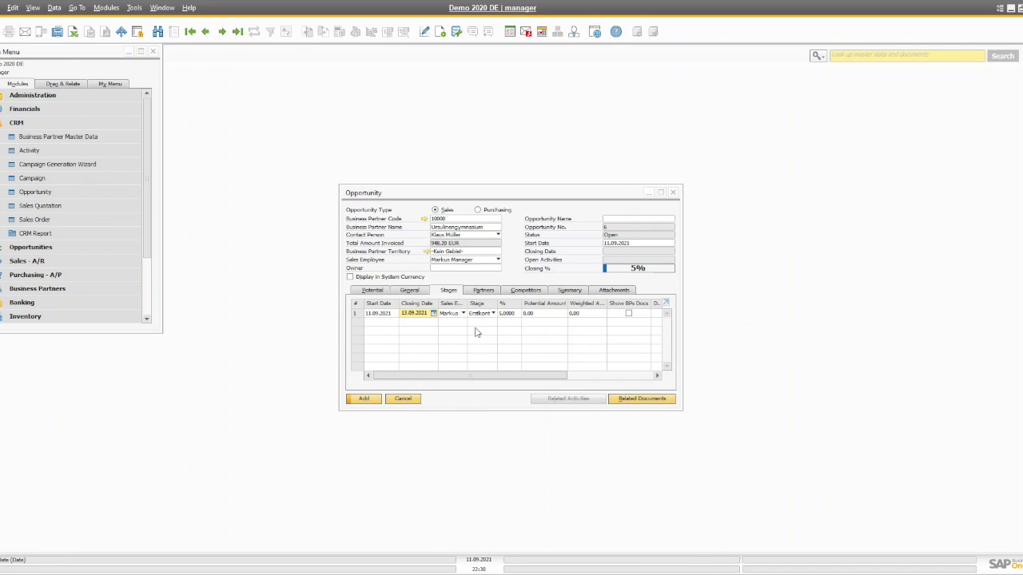
- Add a second stage row with closing date 17.09.2021
right_click(377, 322)
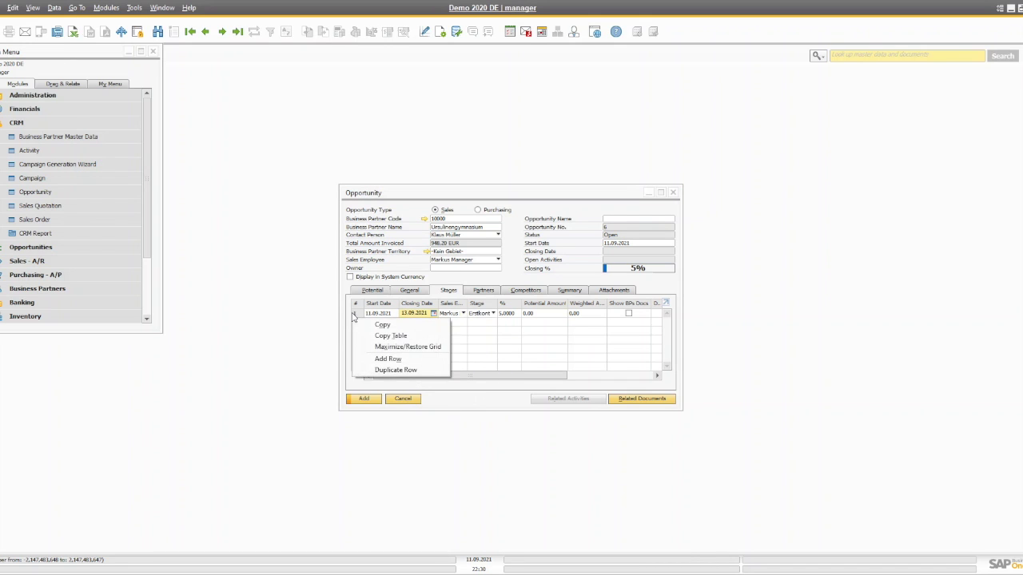
click(379, 359)
click(433, 322)
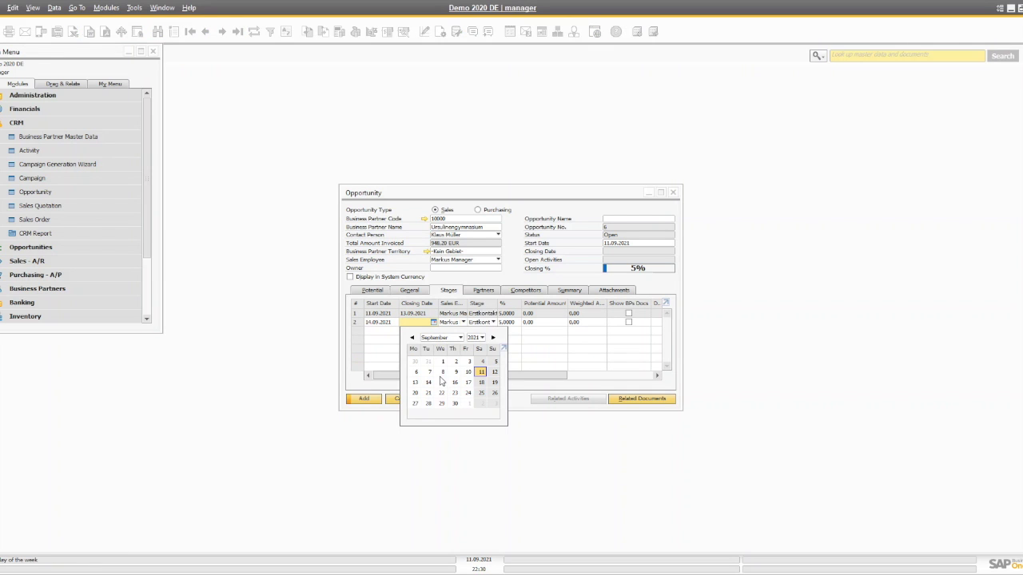
click(467, 382)
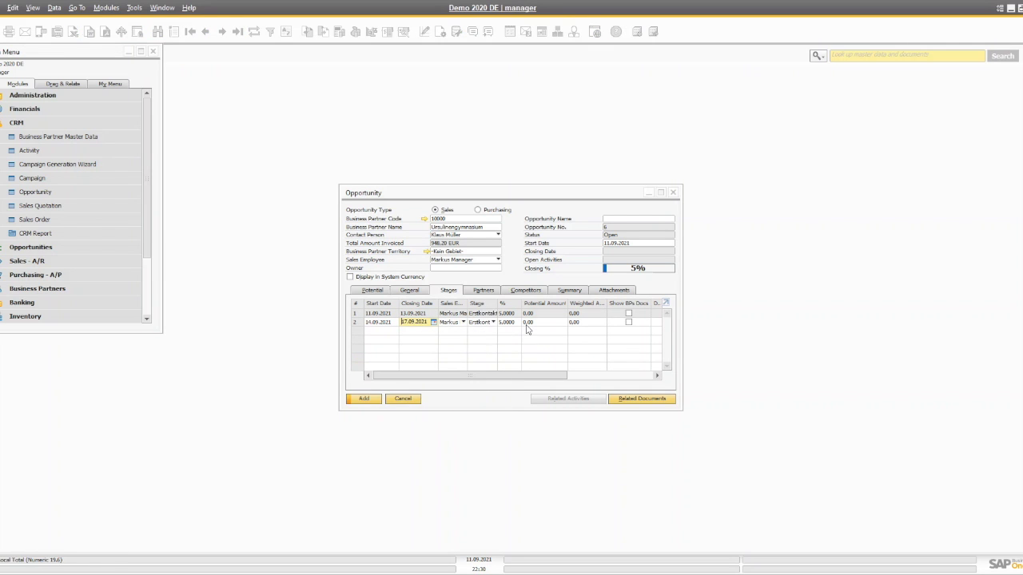
- Set the second stage's percentage to 20 and its potential amount to 2500
click(510, 322)
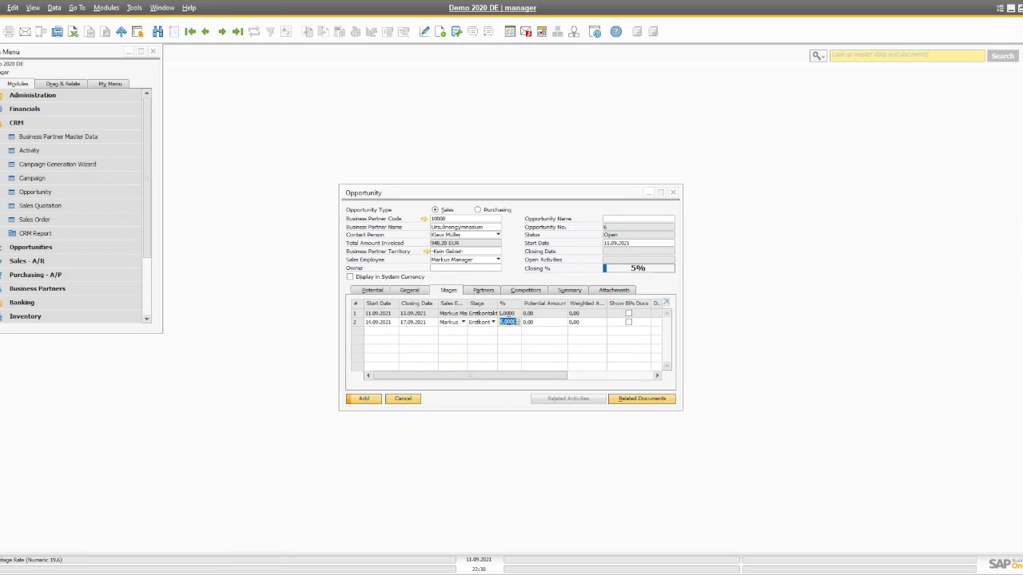
text(20)
key(Tab)
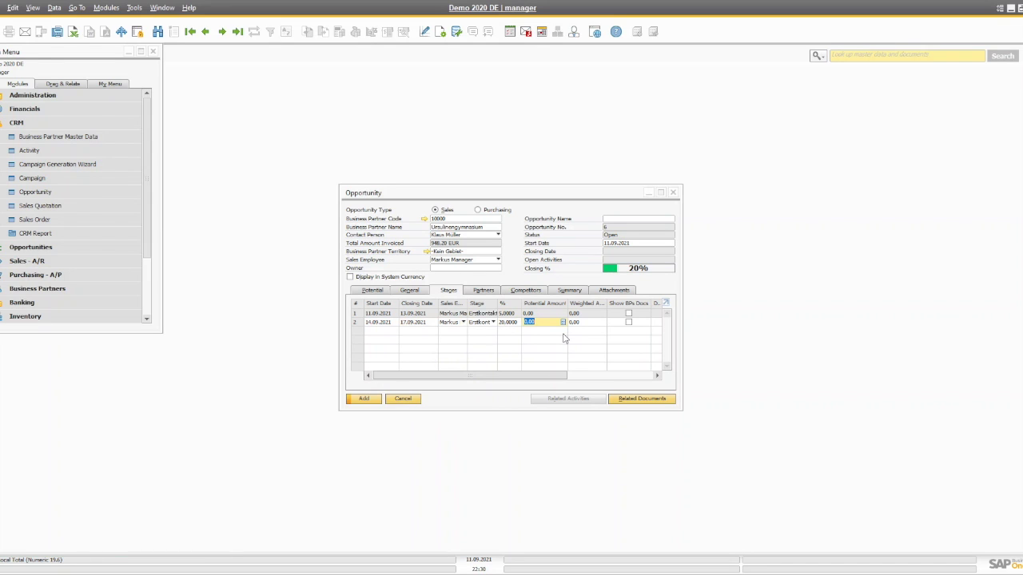
text(25)
key(Tab)
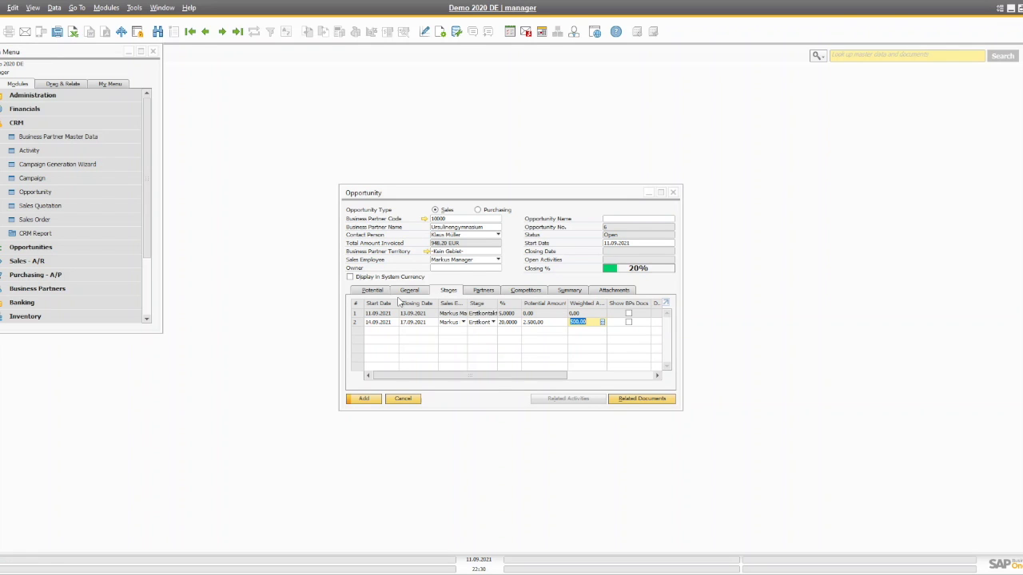
- Add a third stage row to the opportunity with closing date 22.09.2021
click(421, 291)
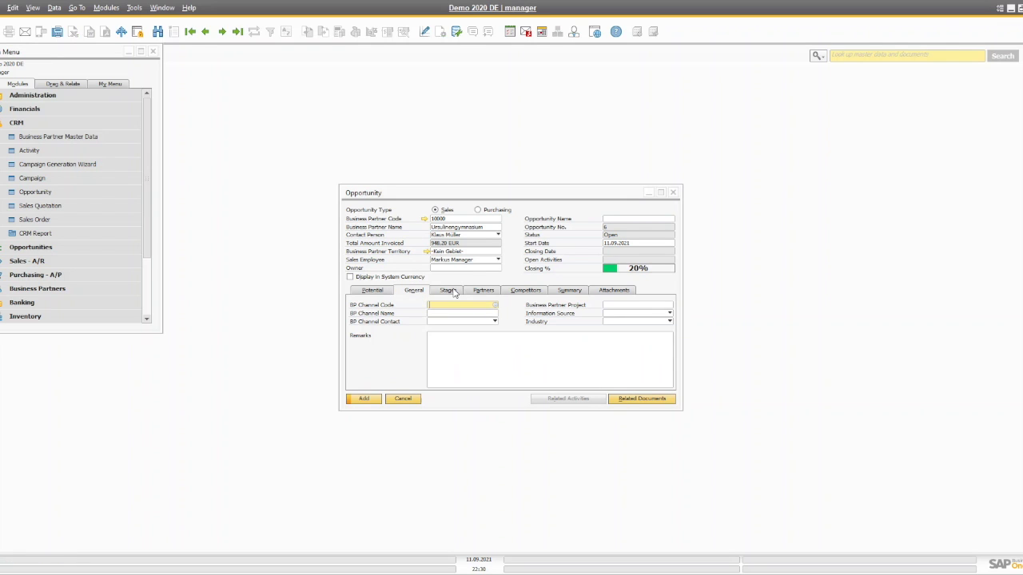
click(454, 292)
right_click(366, 329)
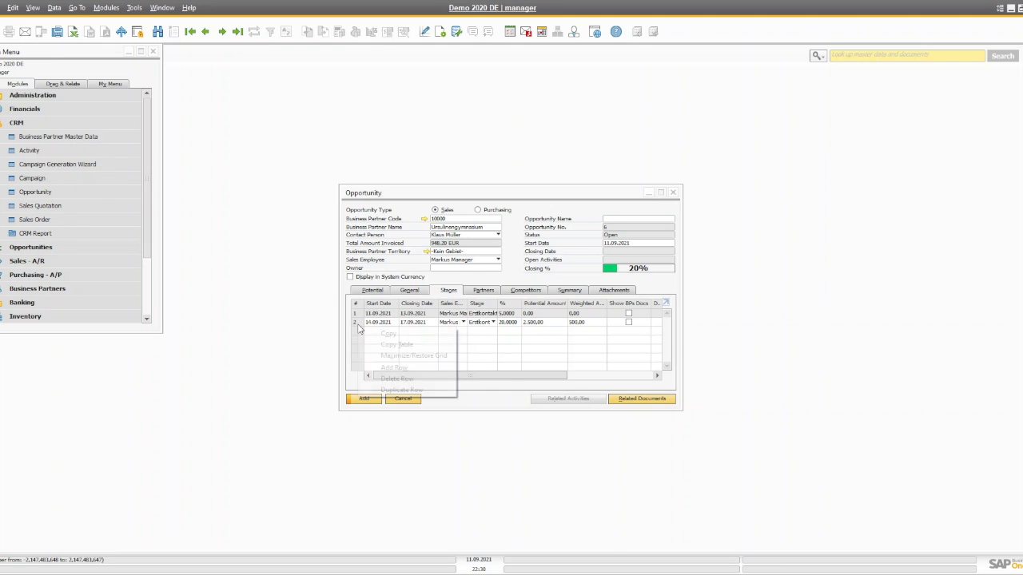
click(387, 369)
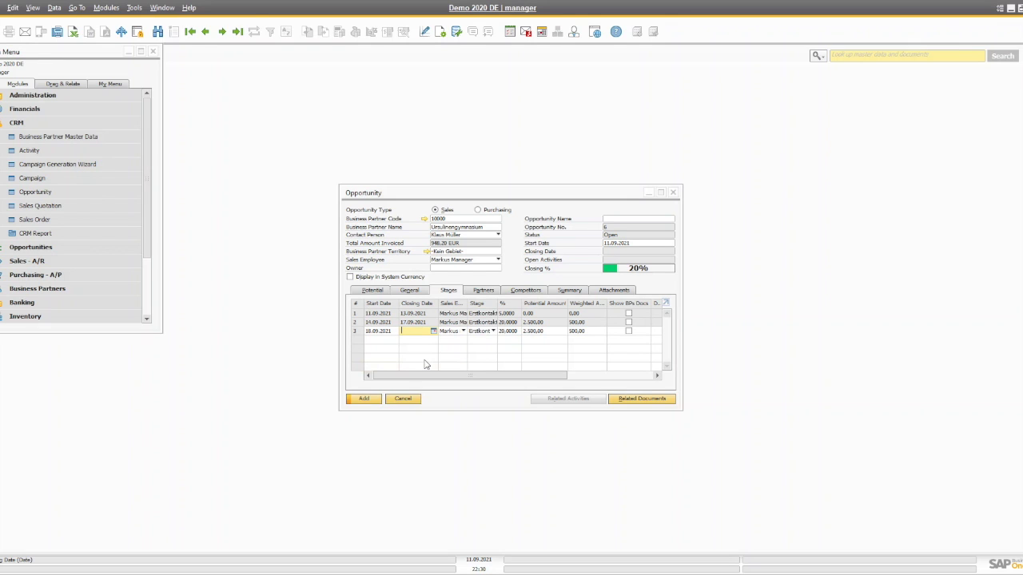
click(433, 332)
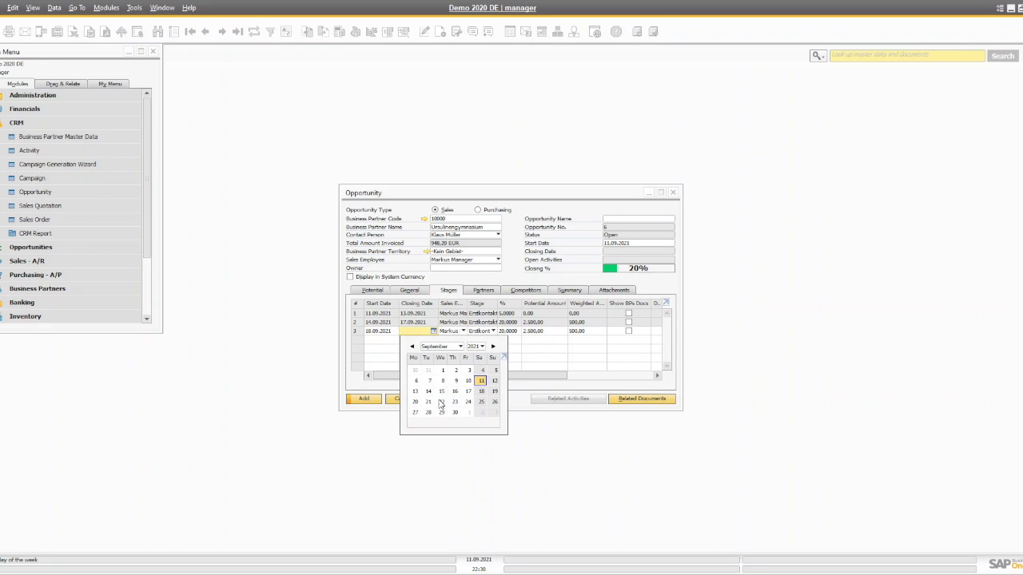
click(441, 402)
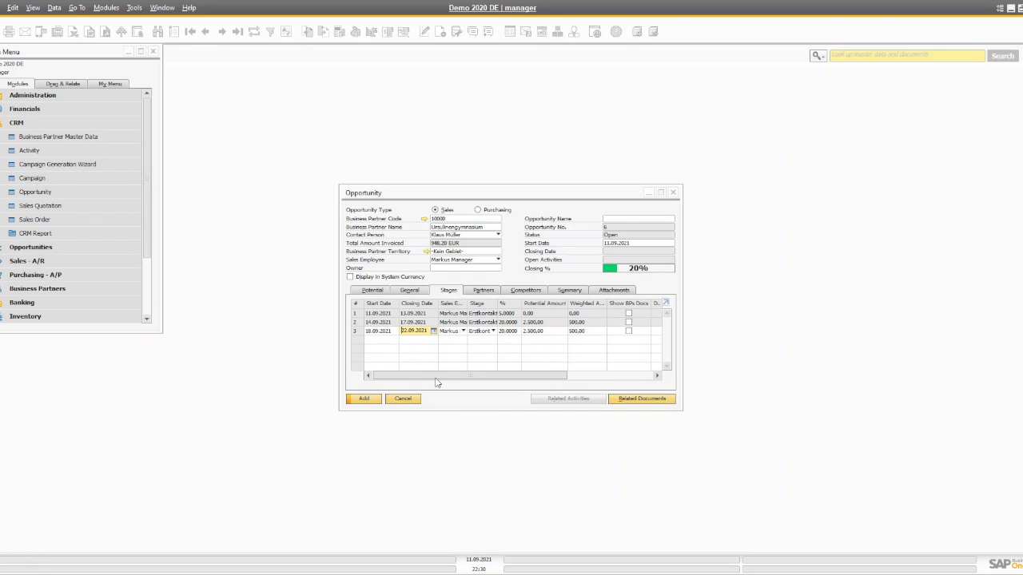
- Set the third stage's percentage to 40 and its potential amount to 5000
click(479, 331)
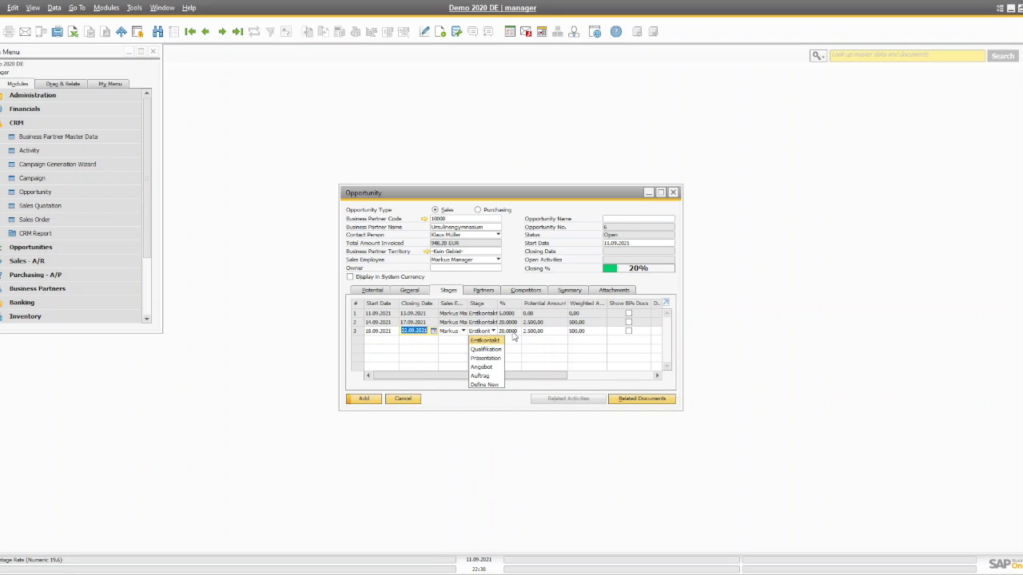
click(514, 338)
click(512, 332)
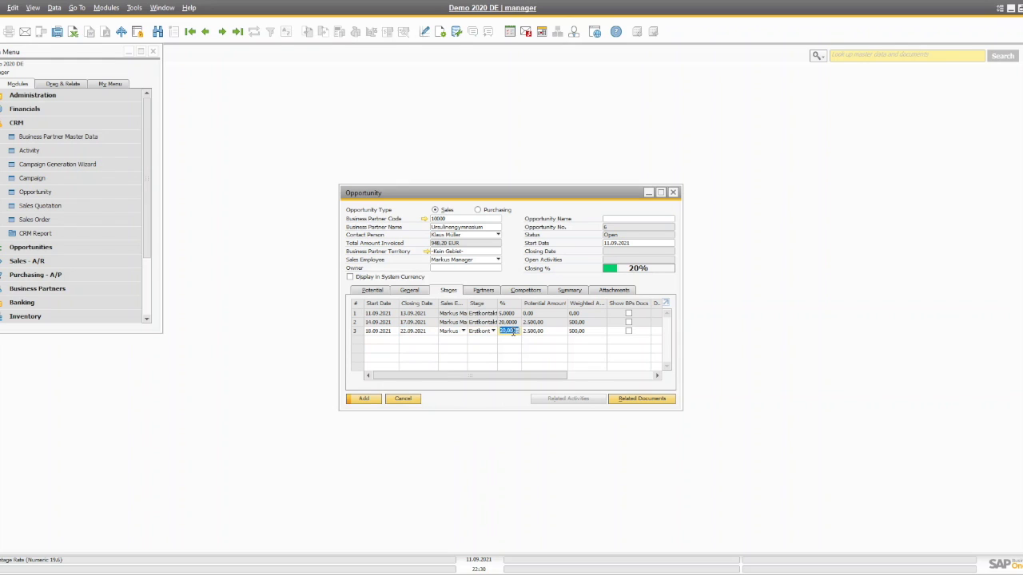
text(40)
key(Tab)
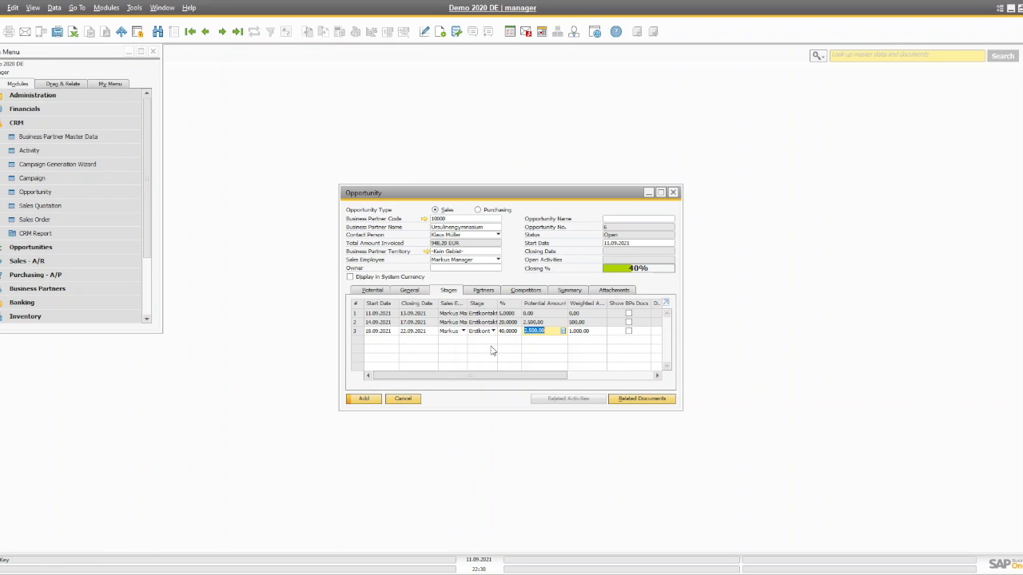
text(5000)
key(Tab)
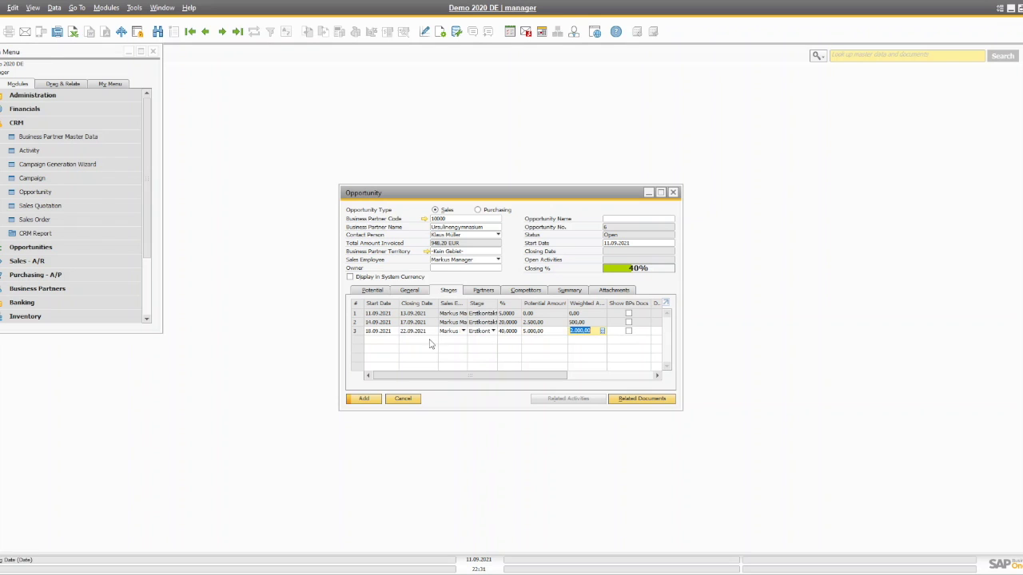
- Add a fourth stage row with closing date 28.09.2021 and a potential amount of 6000
right_click(360, 335)
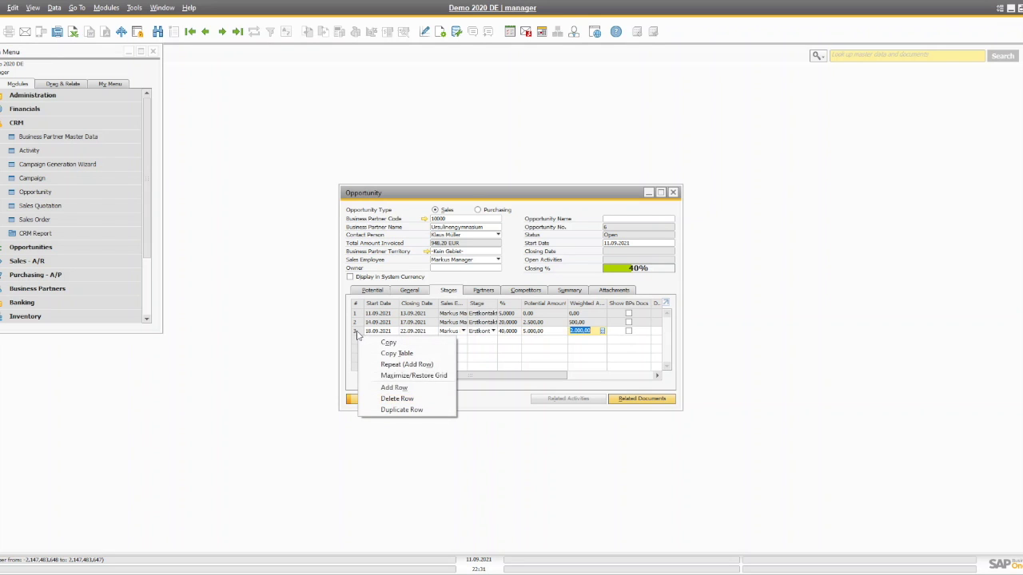
click(392, 387)
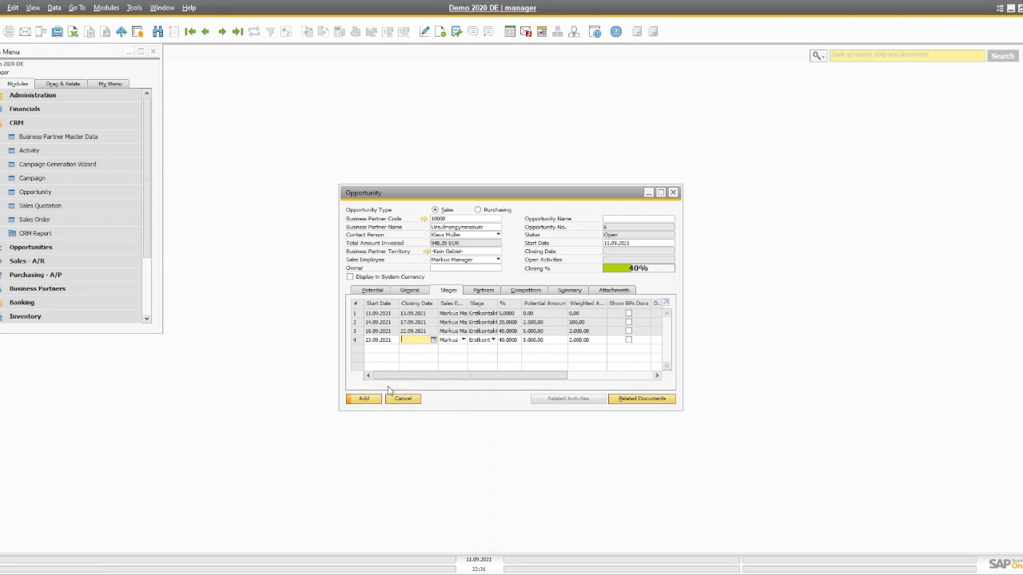
click(434, 342)
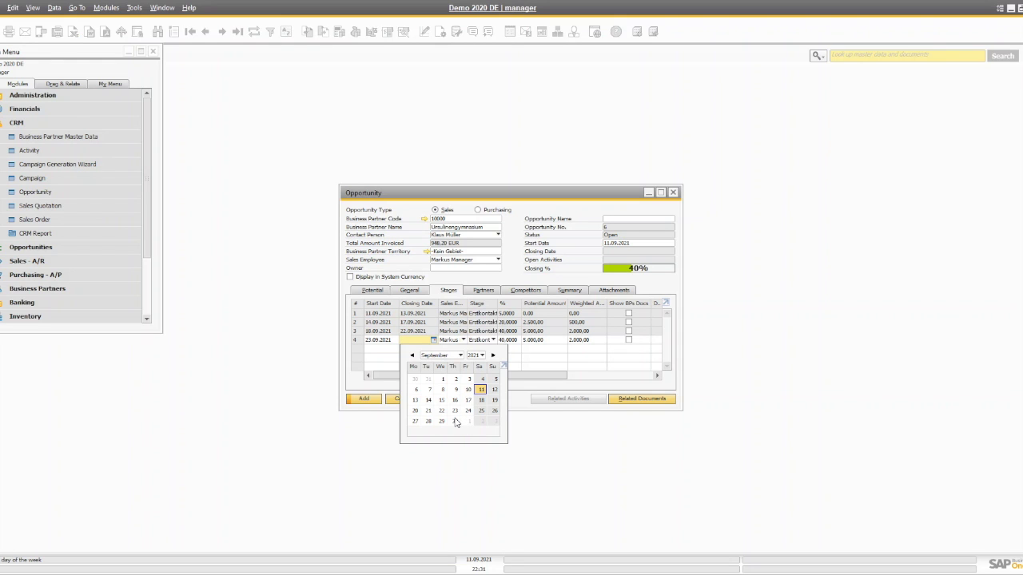
click(423, 421)
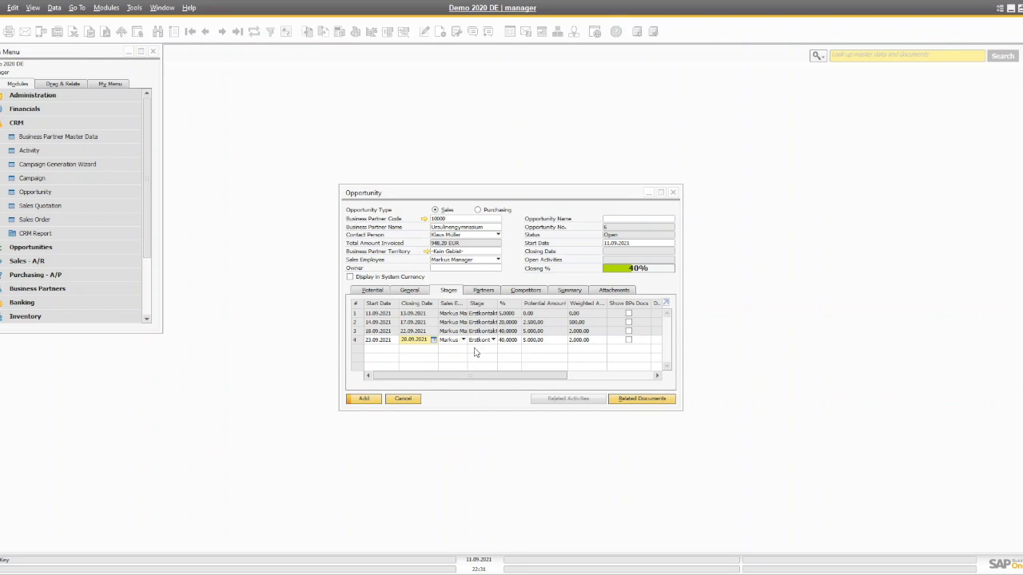
click(544, 341)
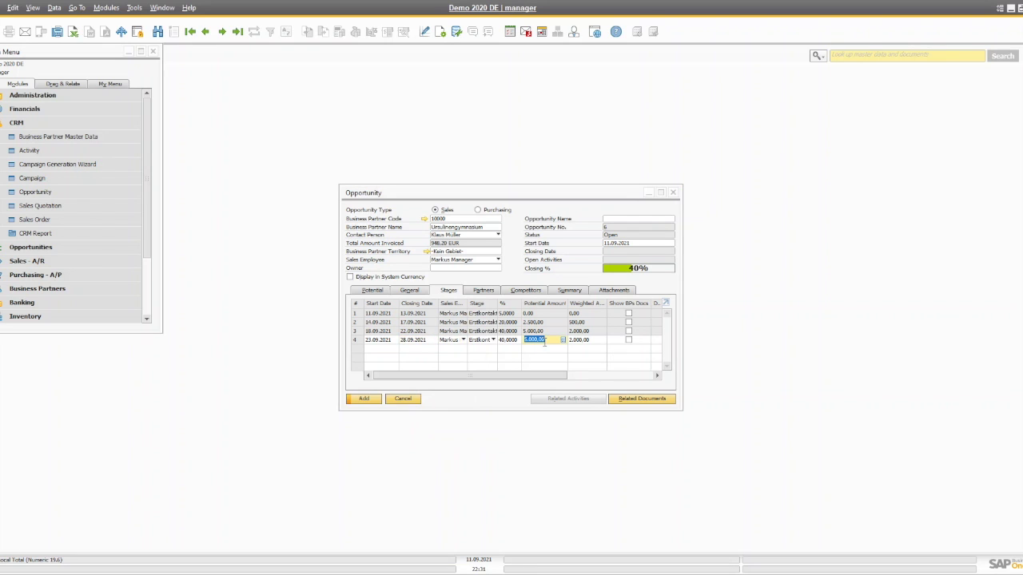
text(6000)
key(Tab)
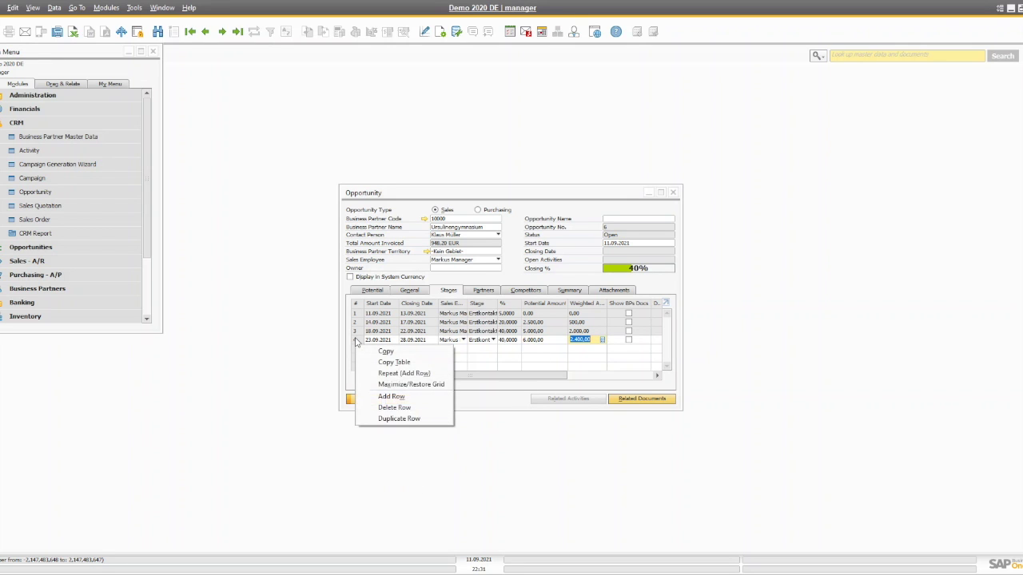
- Add a fifth stage row with closing date 30.09.2021
click(392, 396)
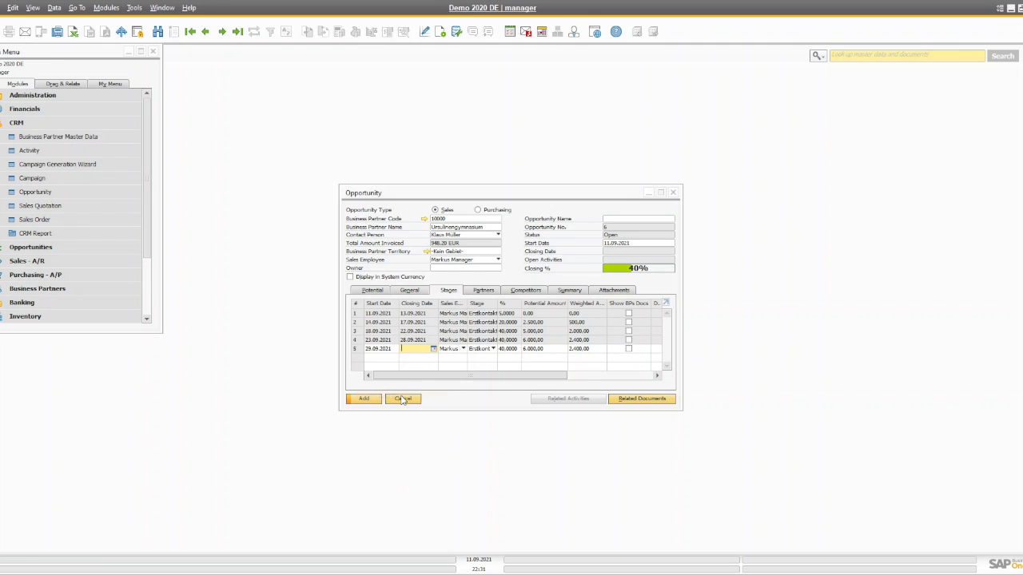
click(433, 353)
click(460, 434)
- Set the fifth stage's percentage to 100
click(516, 351)
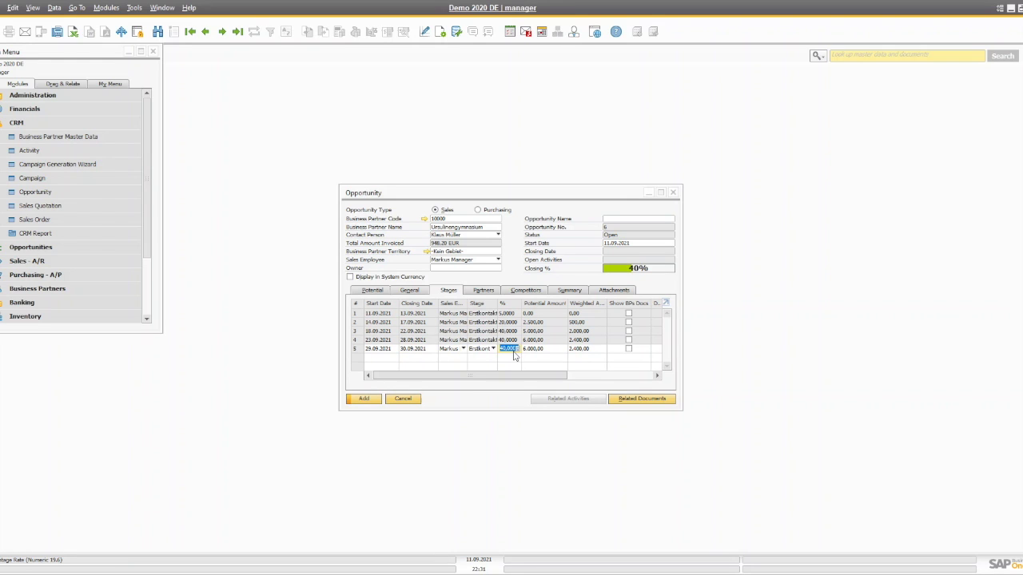
text(80)
key(Tab)
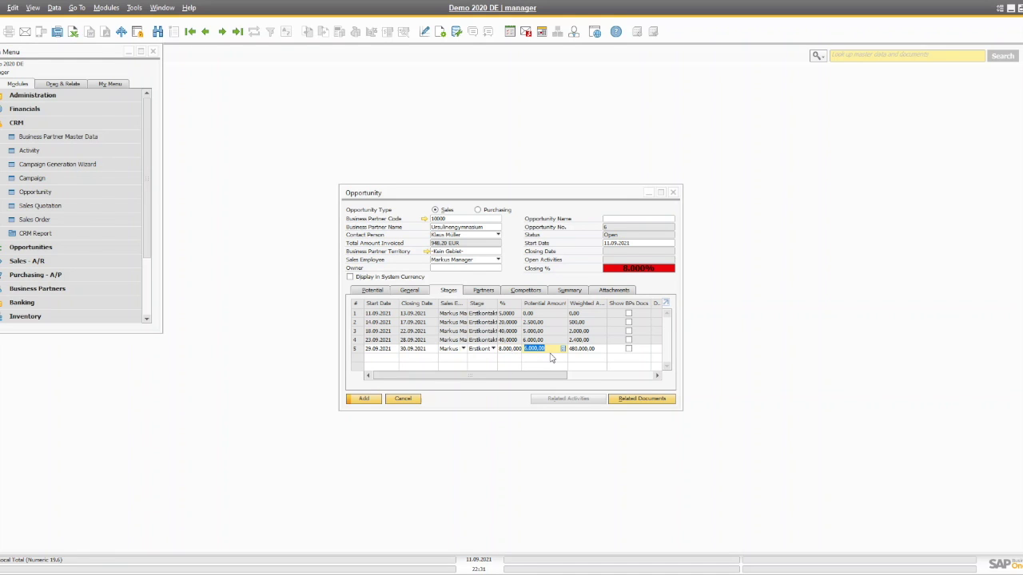
click(514, 355)
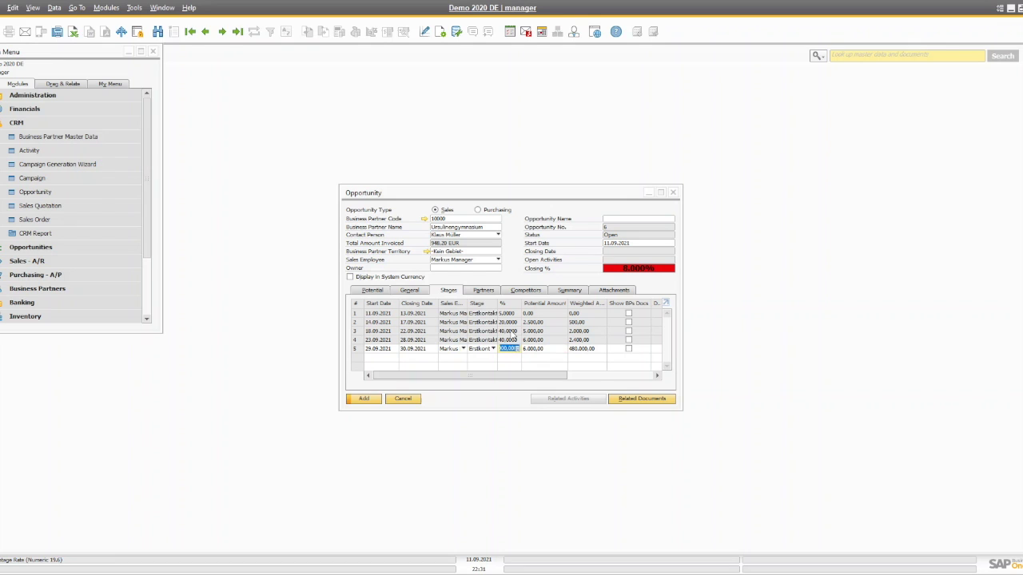
text(100,000)
right_click(356, 330)
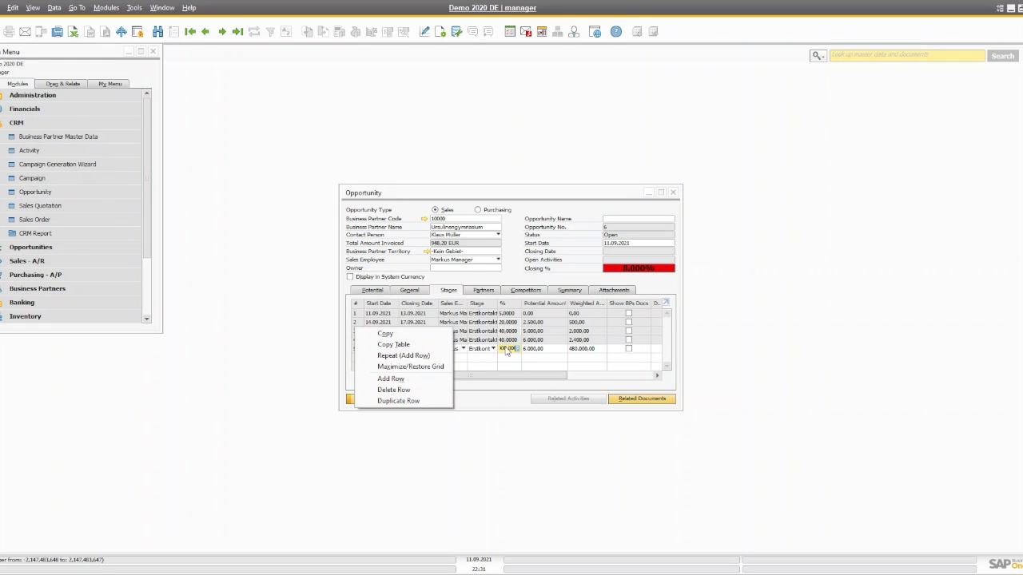
click(513, 345)
double_click(510, 348)
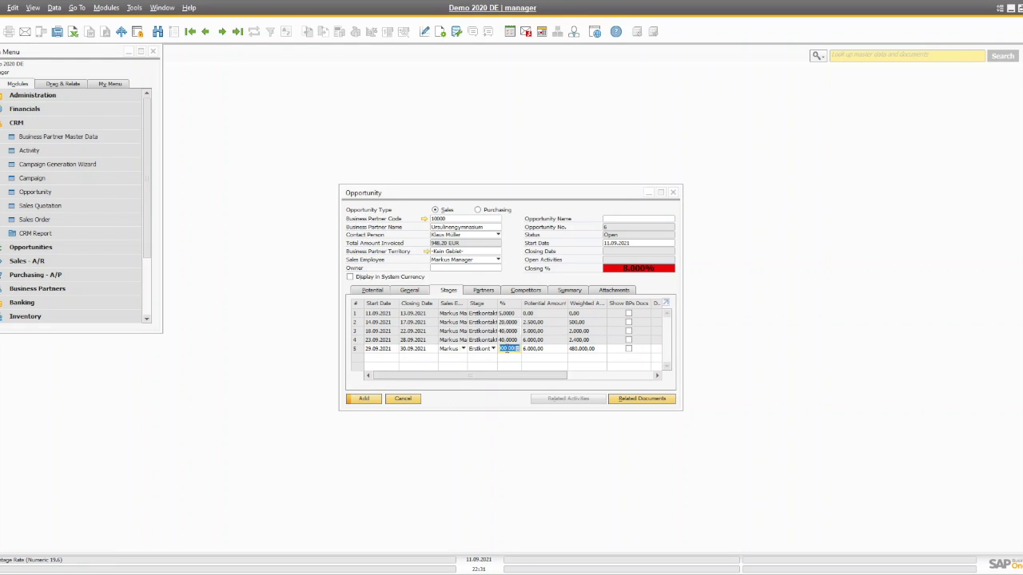
text(100)
key(Tab)
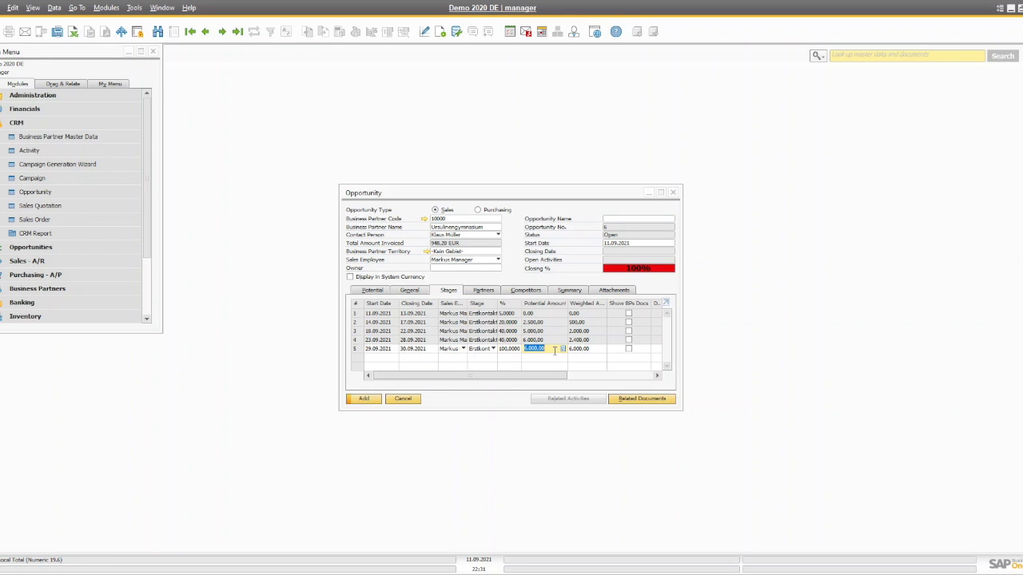
click(554, 349)
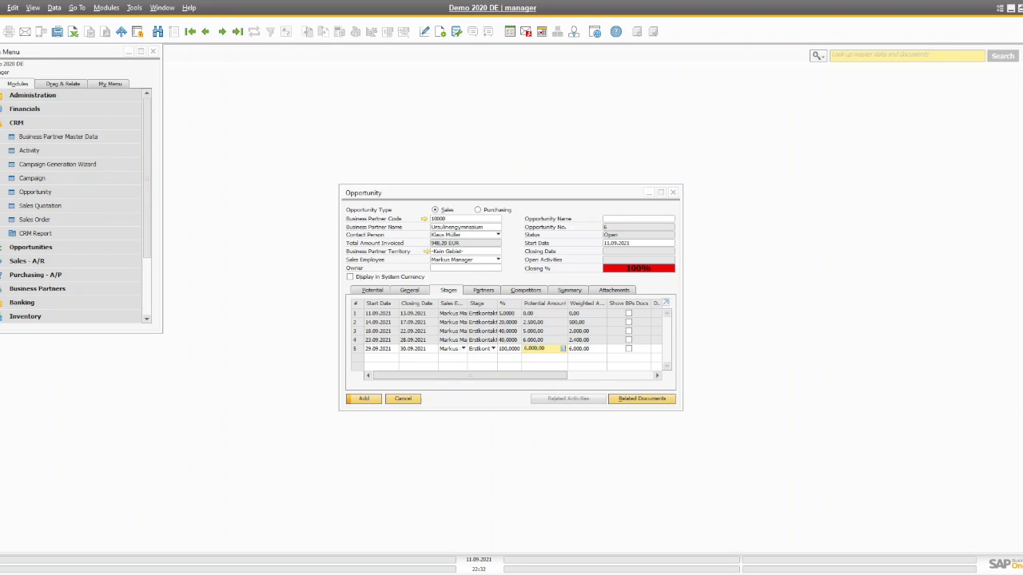
- Review the opportunity's sales employee choices and open a new employee form from the Owner field, closing it without saving
click(416, 290)
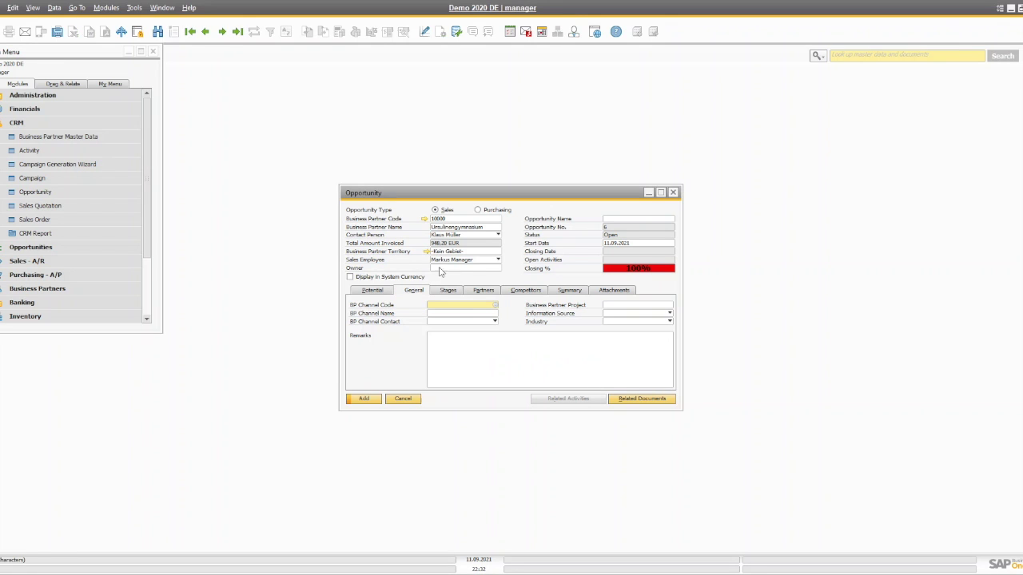
click(456, 262)
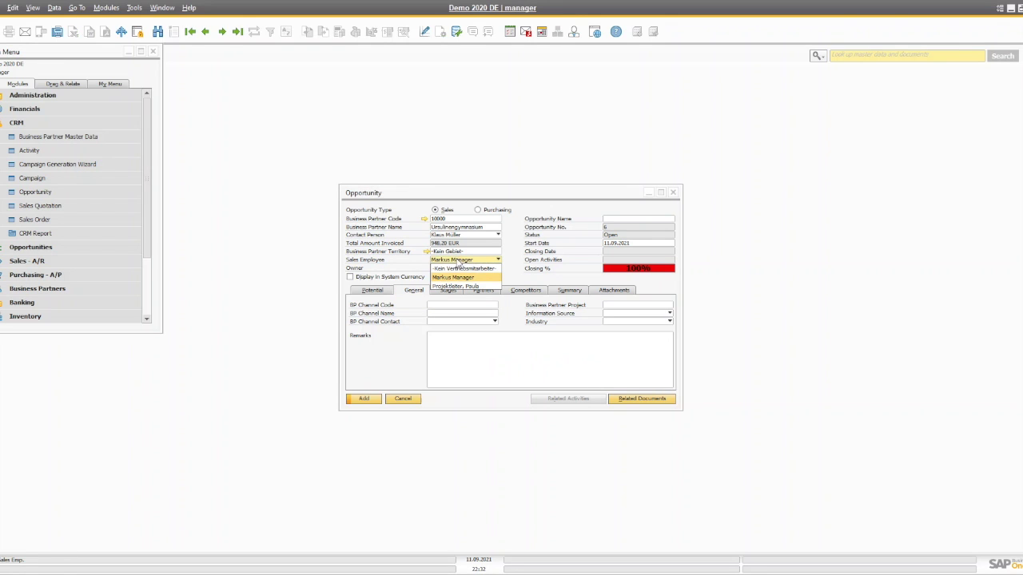
click(458, 275)
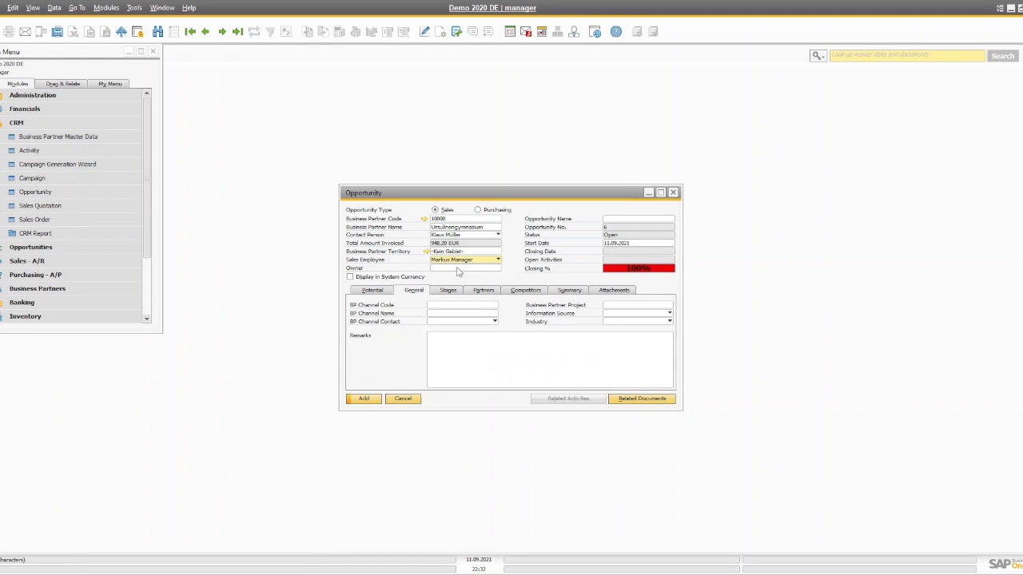
click(497, 269)
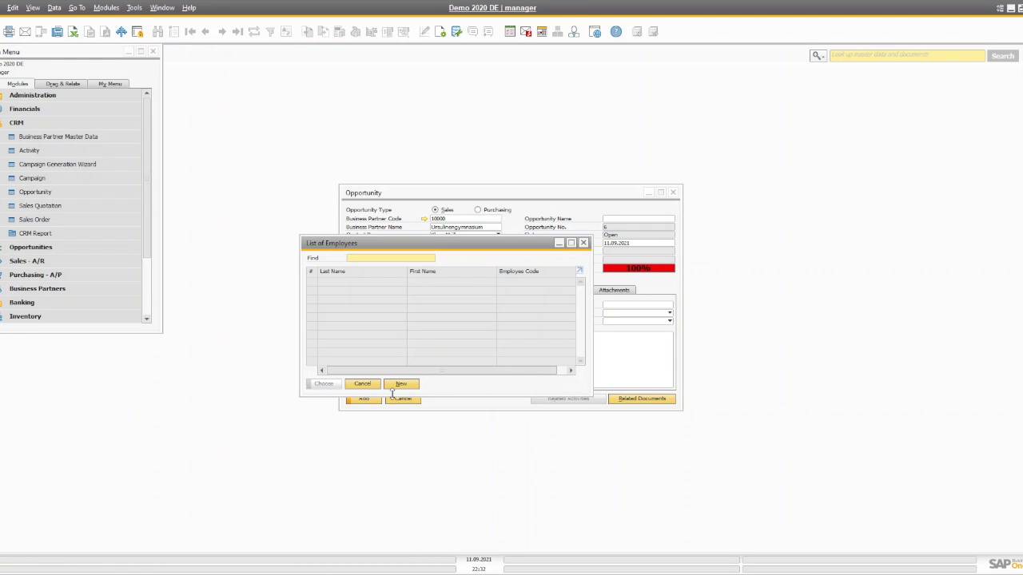
click(402, 386)
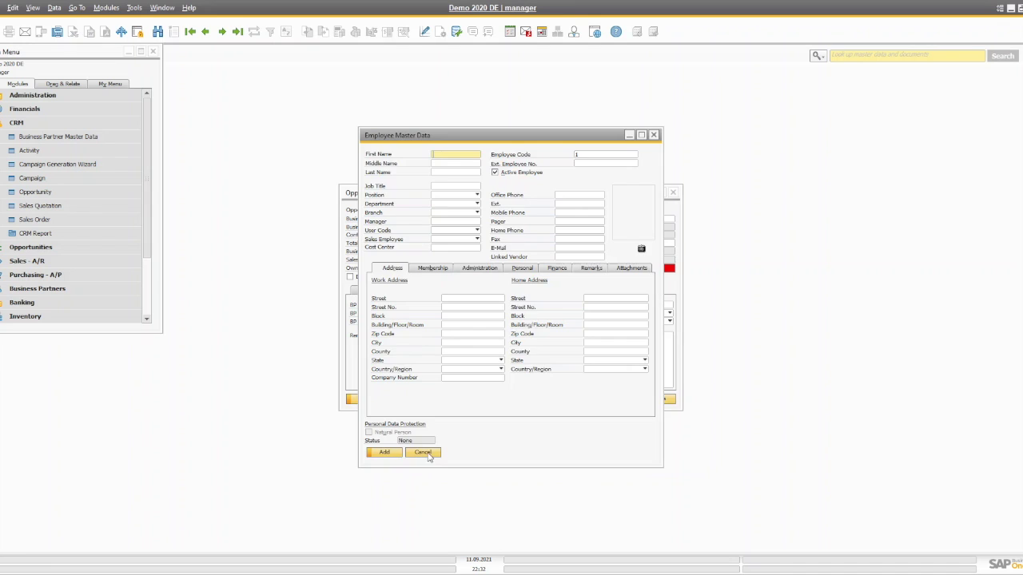
click(422, 453)
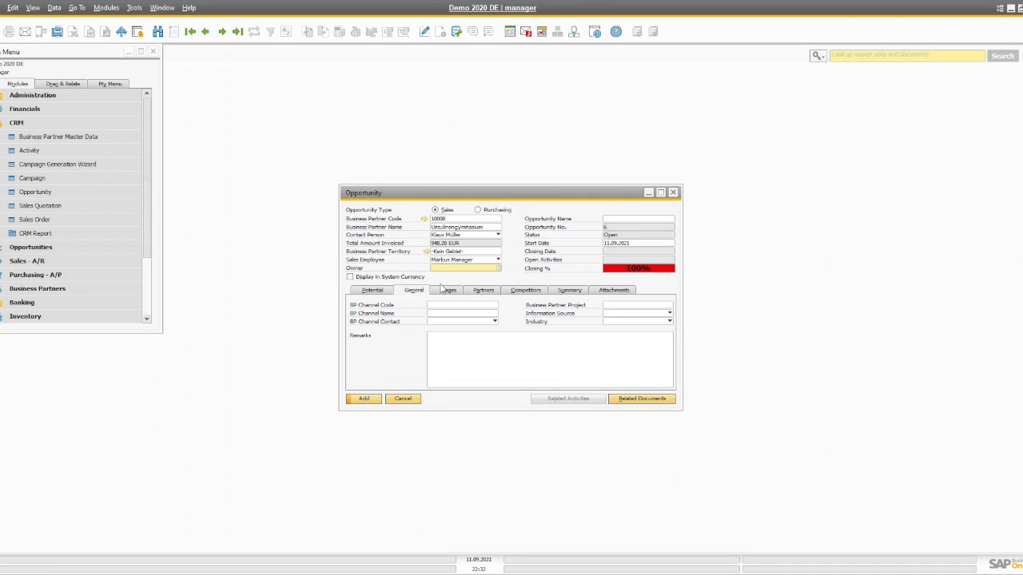
click(641, 220)
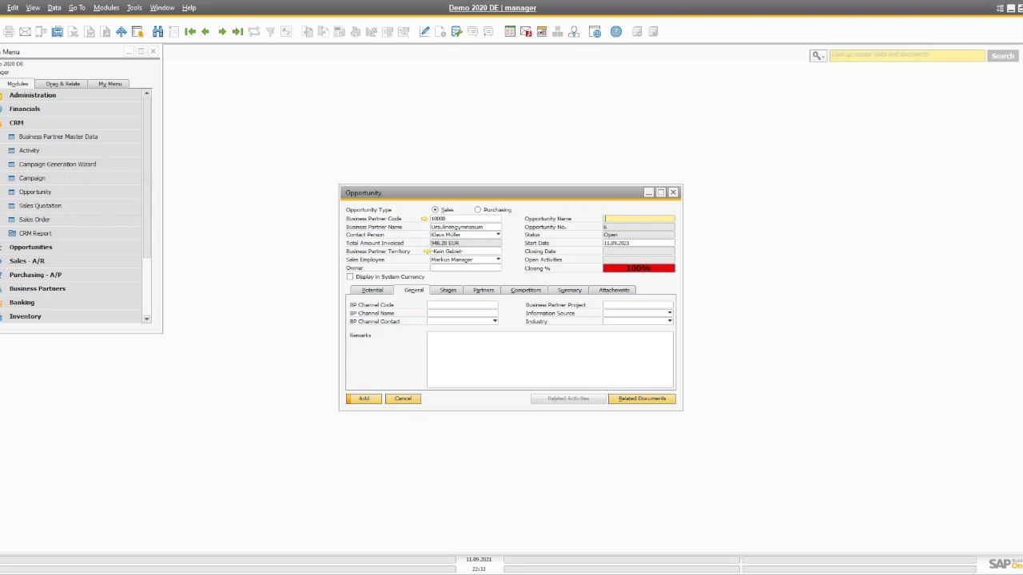
- Open the Opportunities Forecast Report selection criteria from the CRM reports and close them without running the report
click(56, 234)
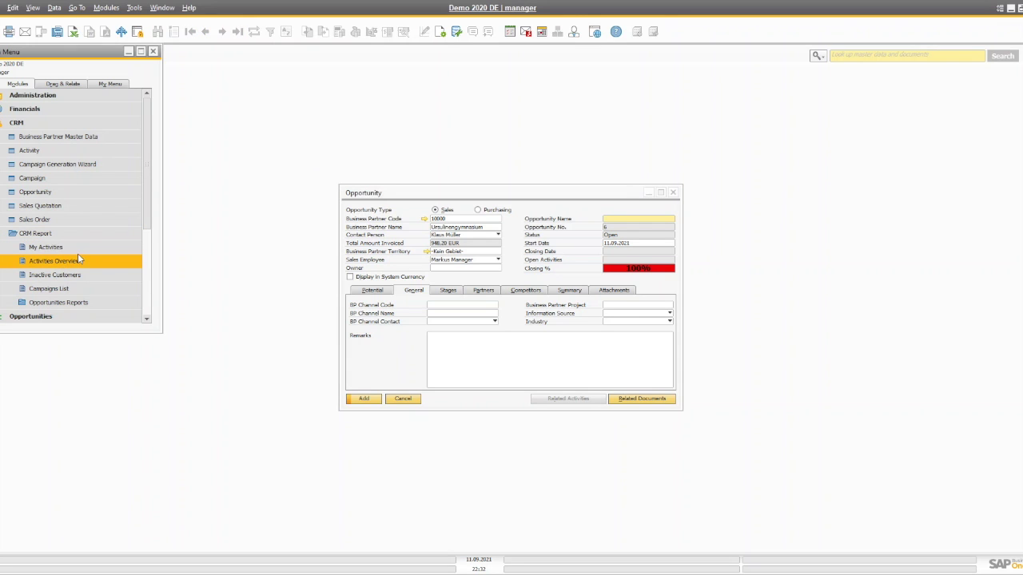
click(83, 304)
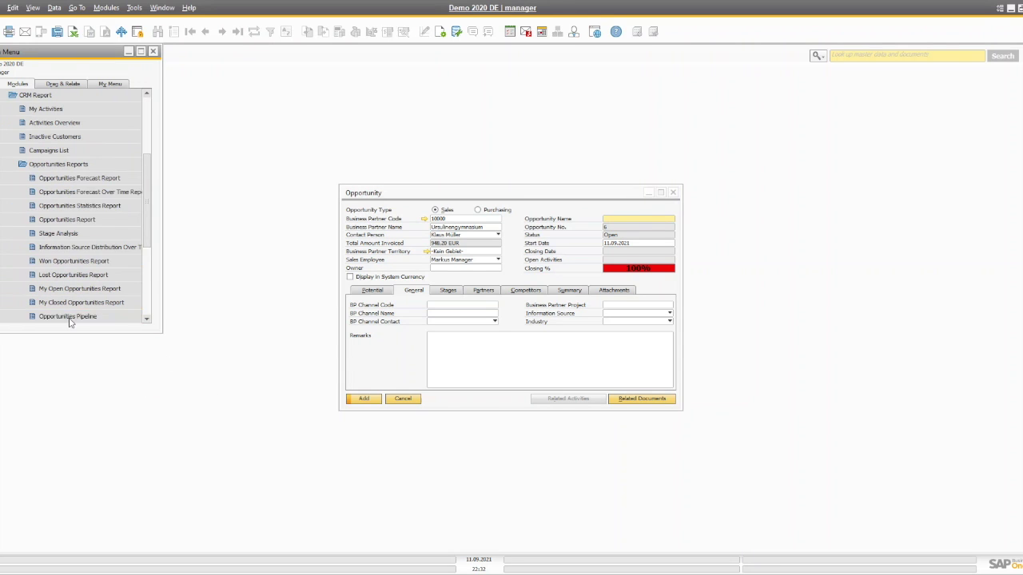
click(84, 179)
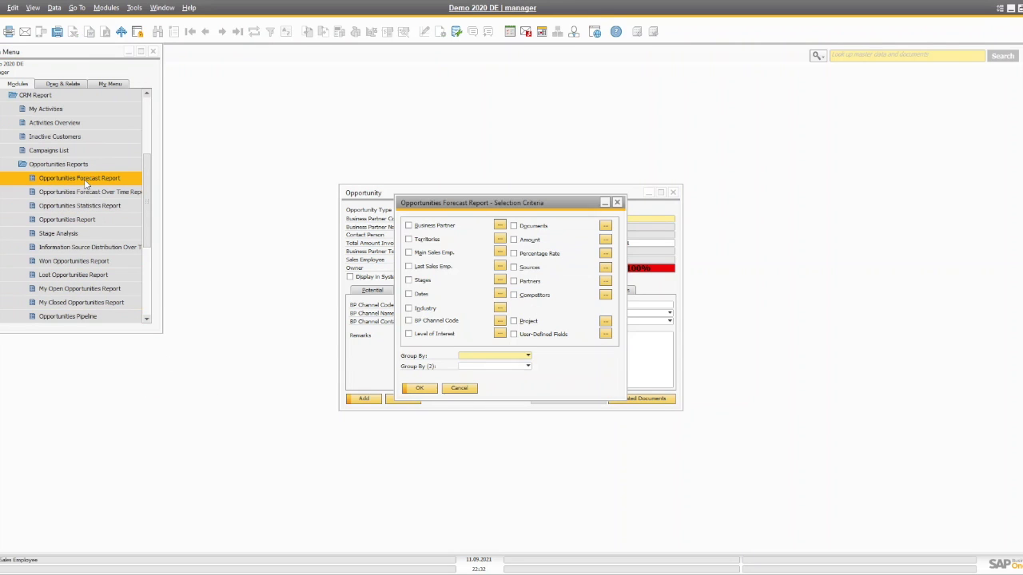
click(465, 391)
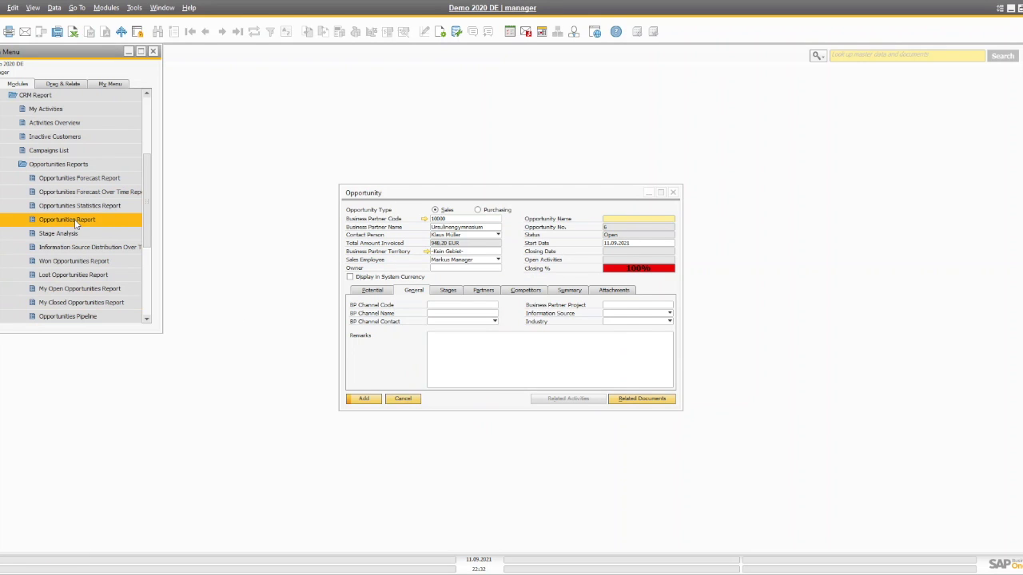
- Check the Opportunities Report criteria and try to run the Stage Analysis report without any selection criteria
click(67, 219)
click(459, 389)
click(59, 232)
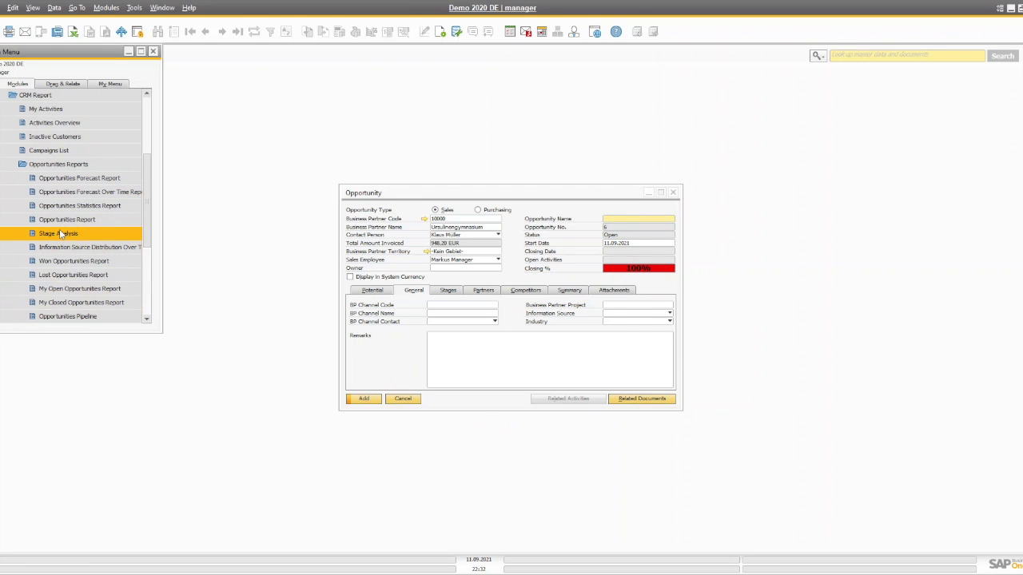
click(431, 355)
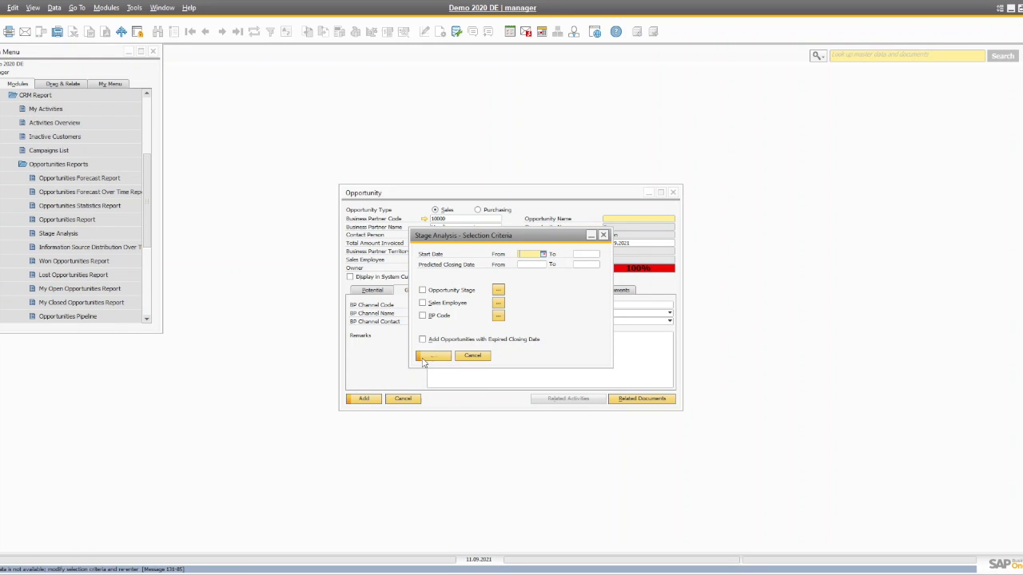
click(472, 359)
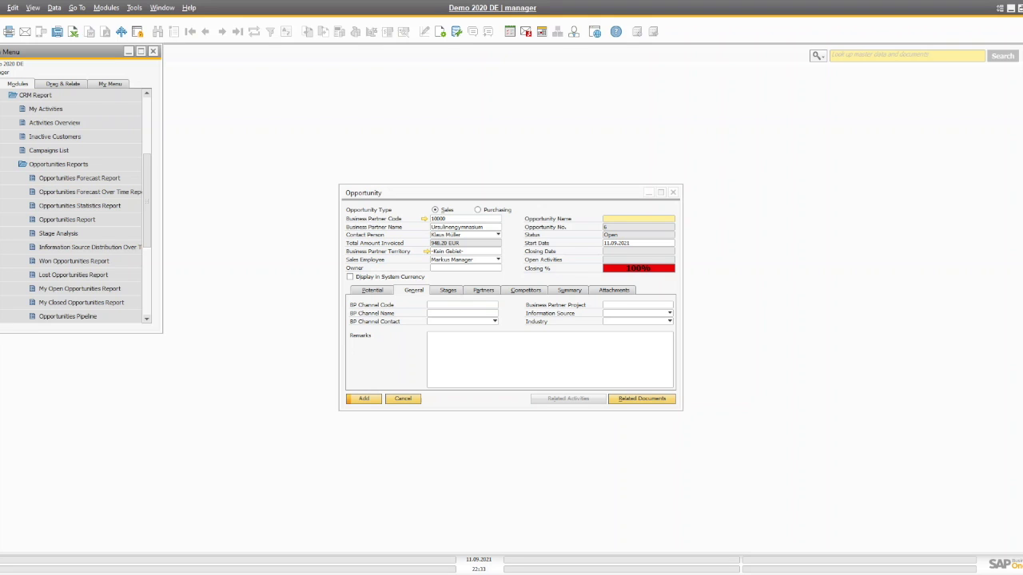
- Discard the unsaved opportunity and open a new Sales Quotation form
click(413, 400)
scroll(45, 140, up, 1)
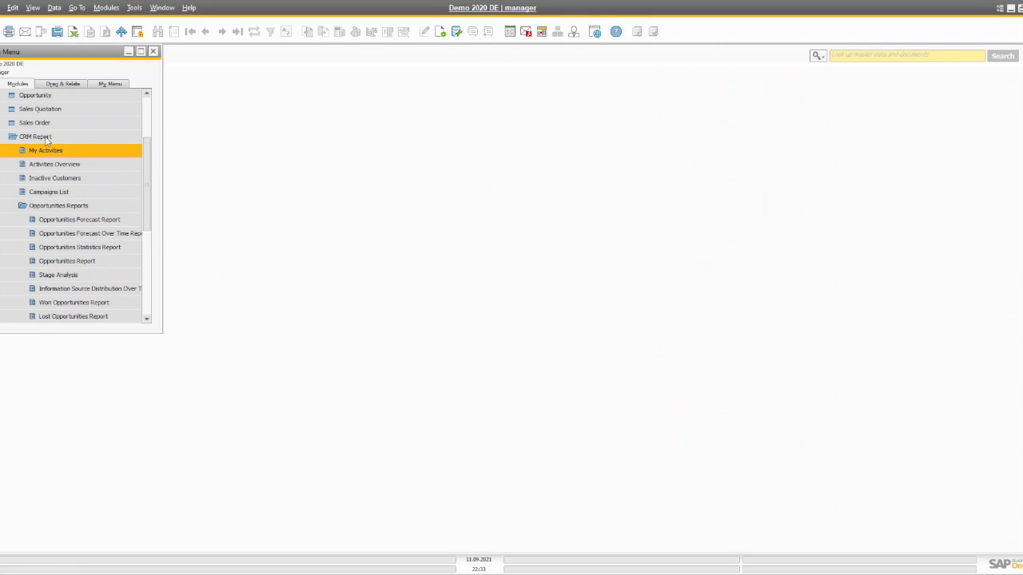
click(50, 206)
click(37, 137)
click(39, 125)
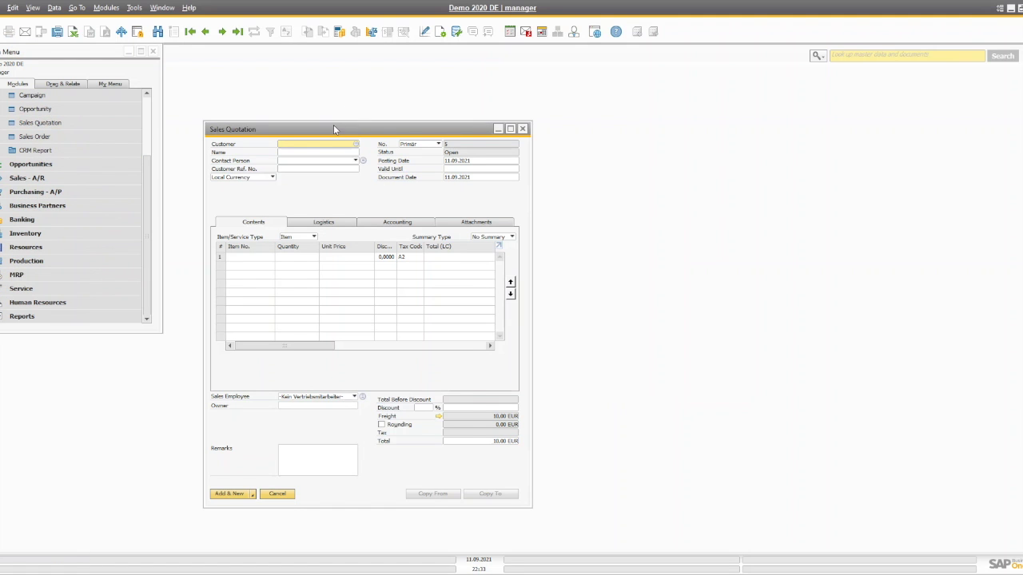
drag(333, 126, 409, 124)
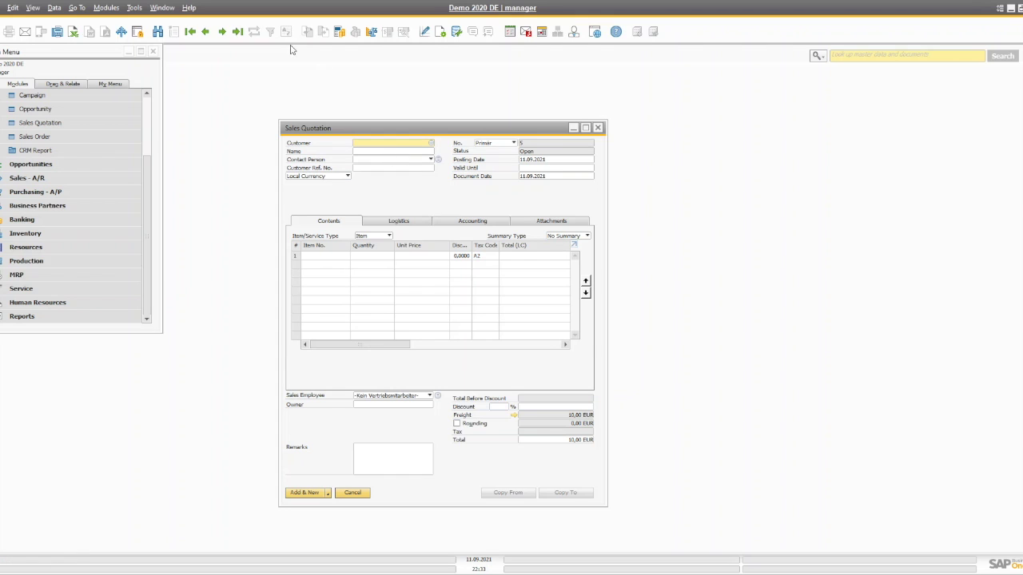
- View the most recent saved sales quotation and return to a blank one with its Valid Until field selected
click(206, 32)
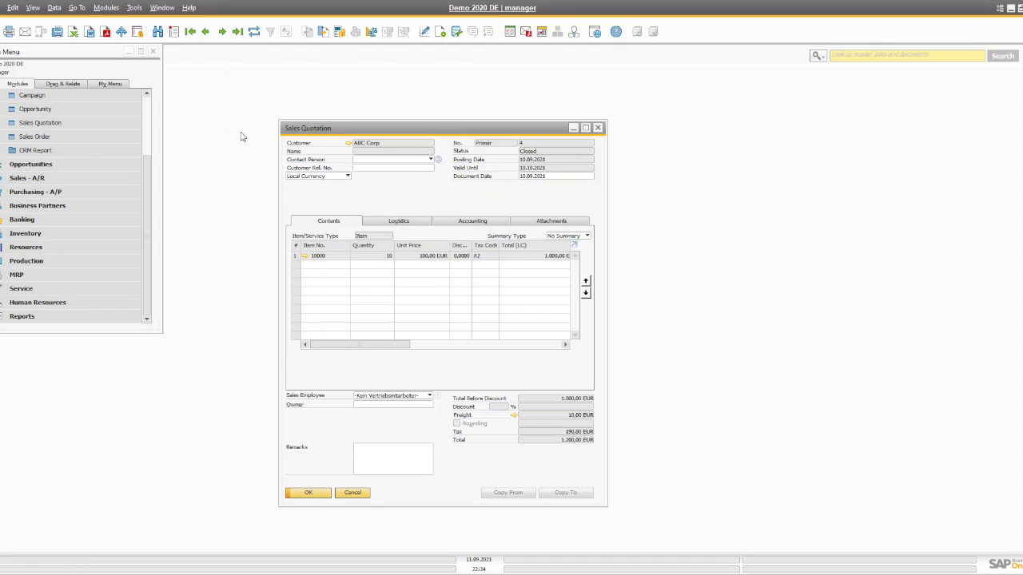
click(174, 32)
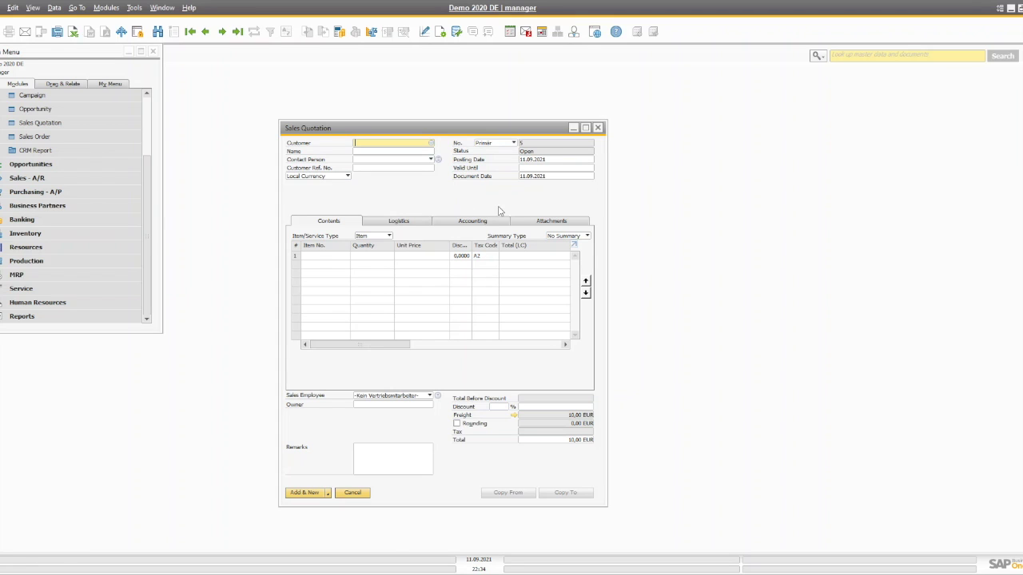
click(557, 168)
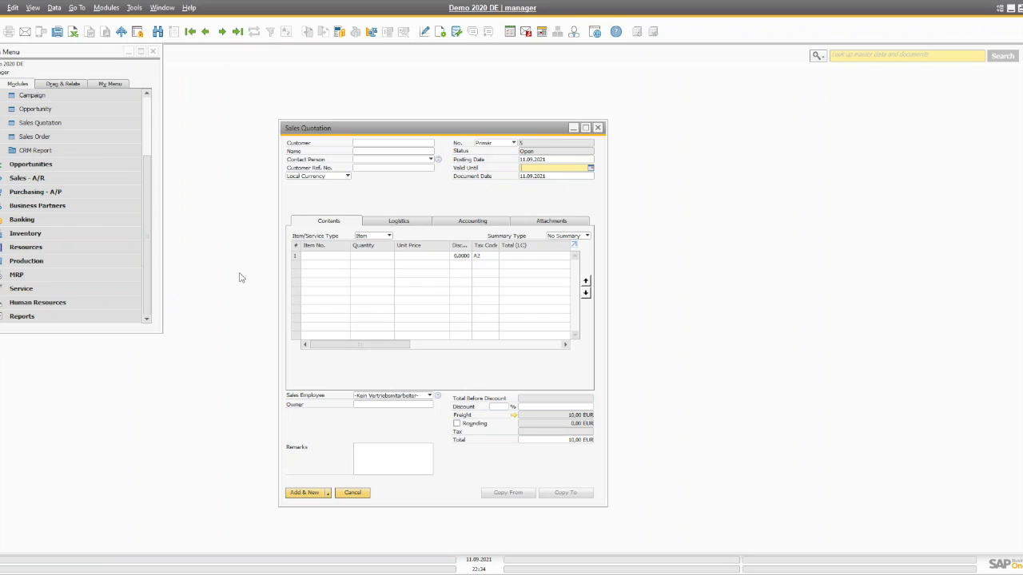
- Open the Document Numbering setup under the system initialization settings and close it without changes
scroll(48, 136, up, 2)
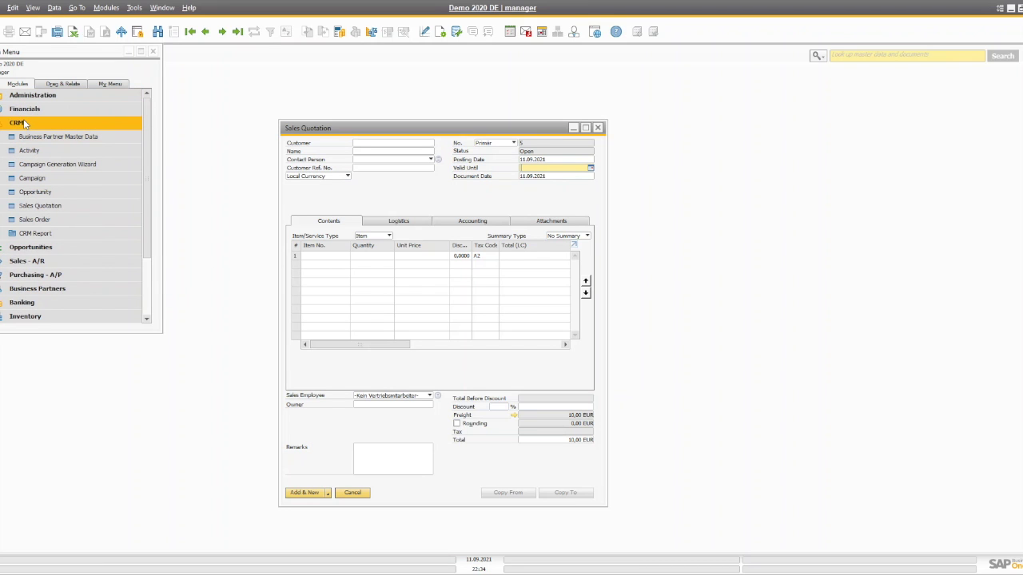
click(32, 95)
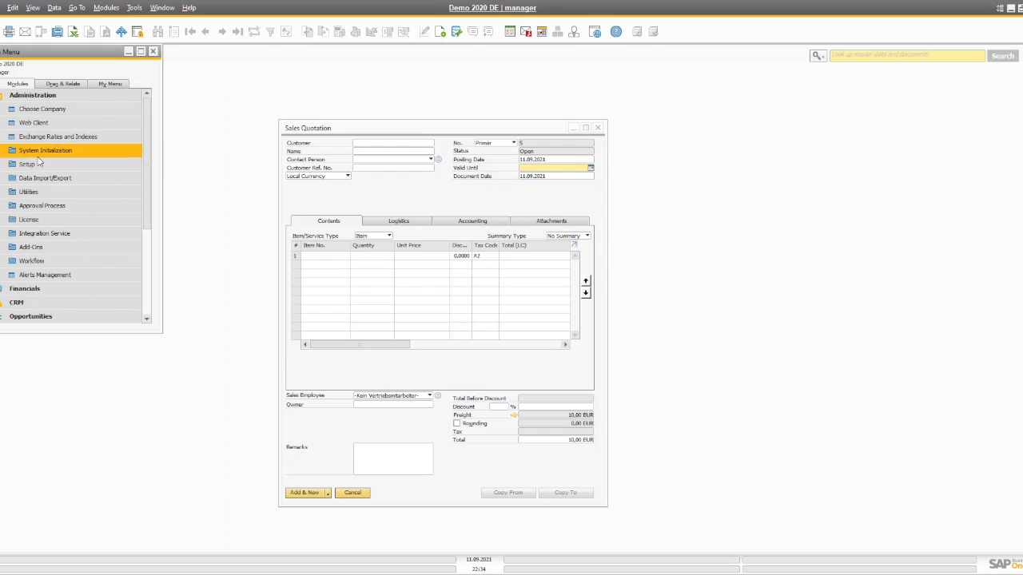
click(46, 150)
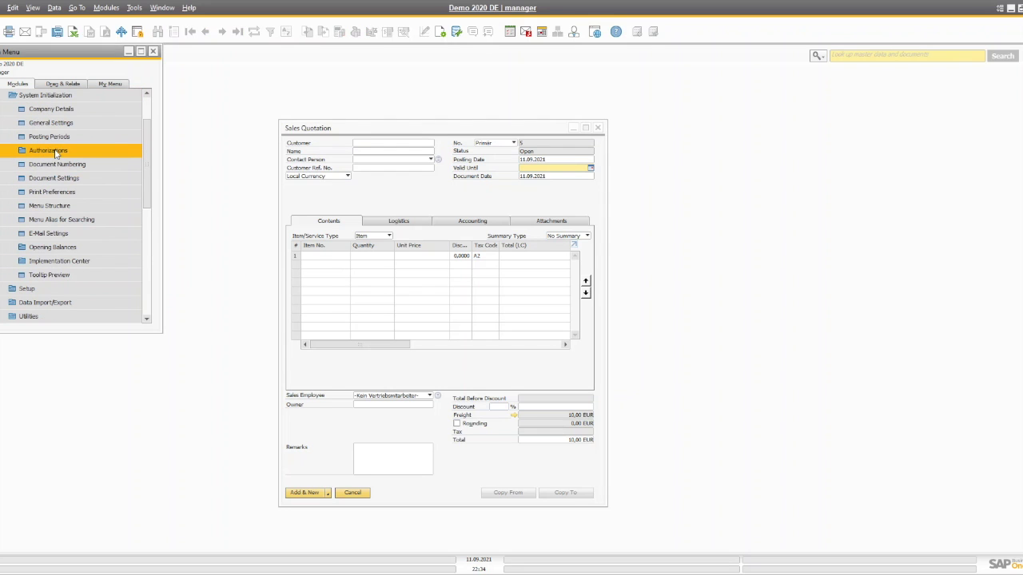
click(56, 164)
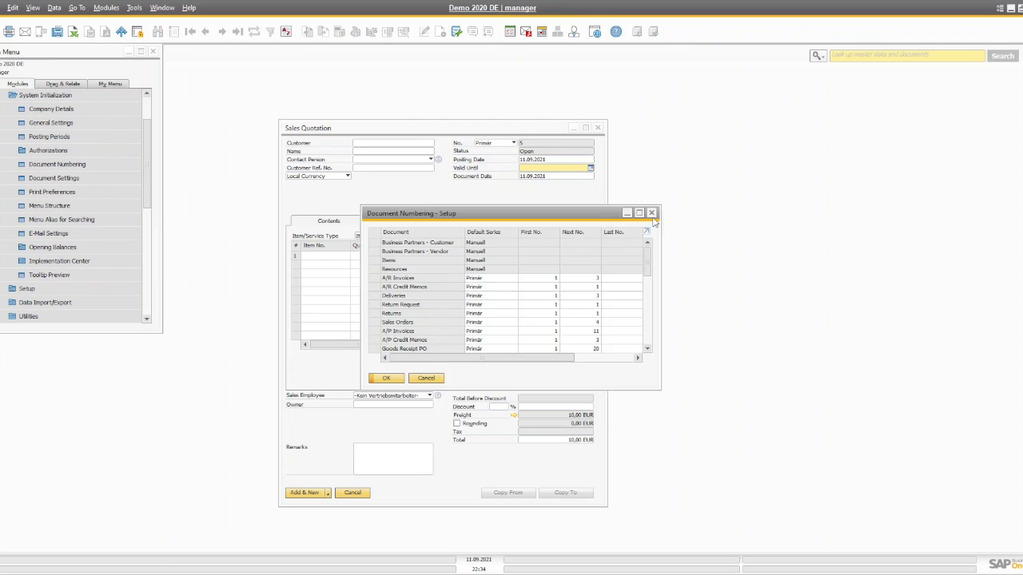
click(652, 213)
- Display the per-document settings for Sales Quotation in Document Settings
click(53, 177)
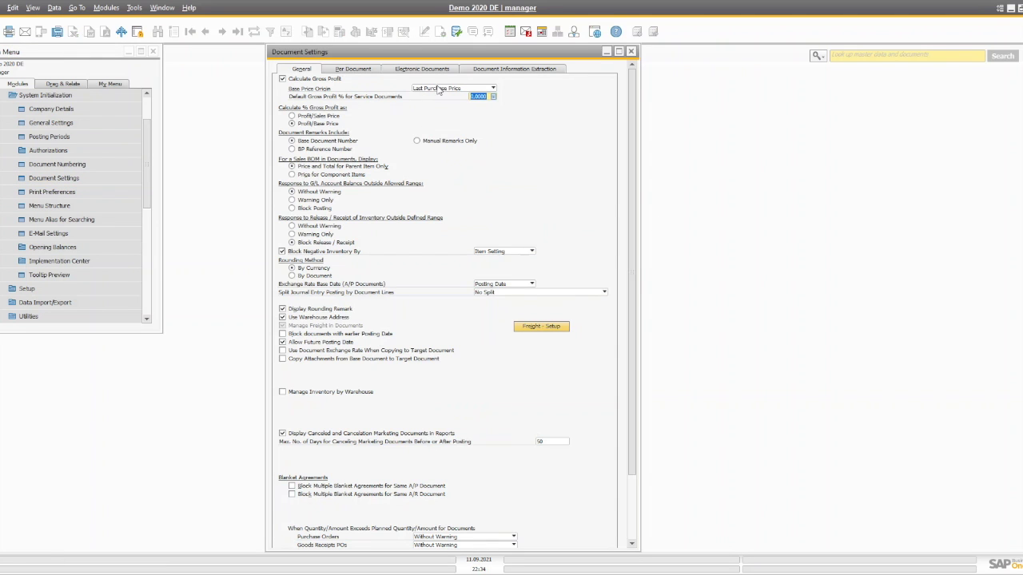
click(347, 74)
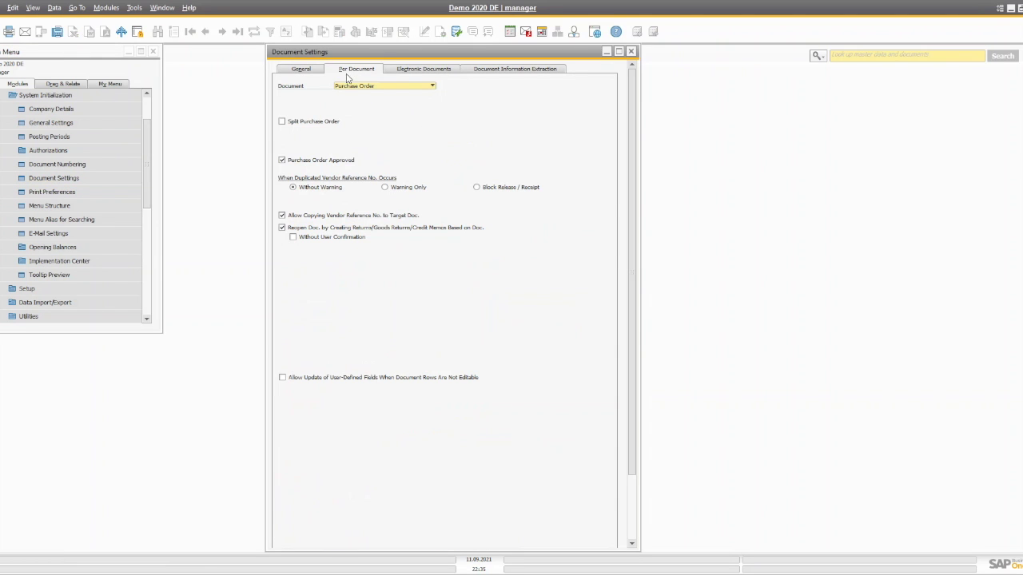
click(382, 87)
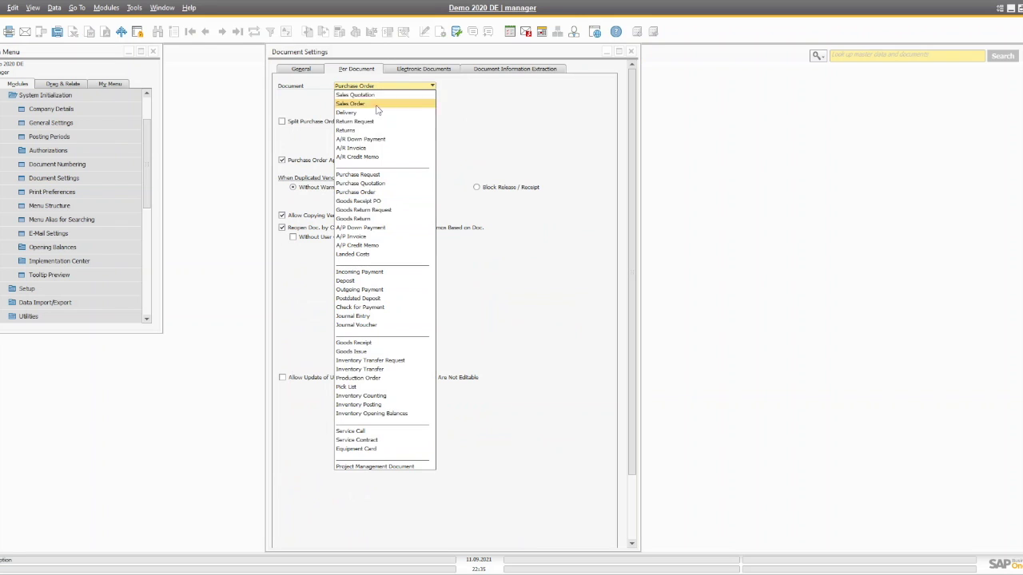
click(370, 94)
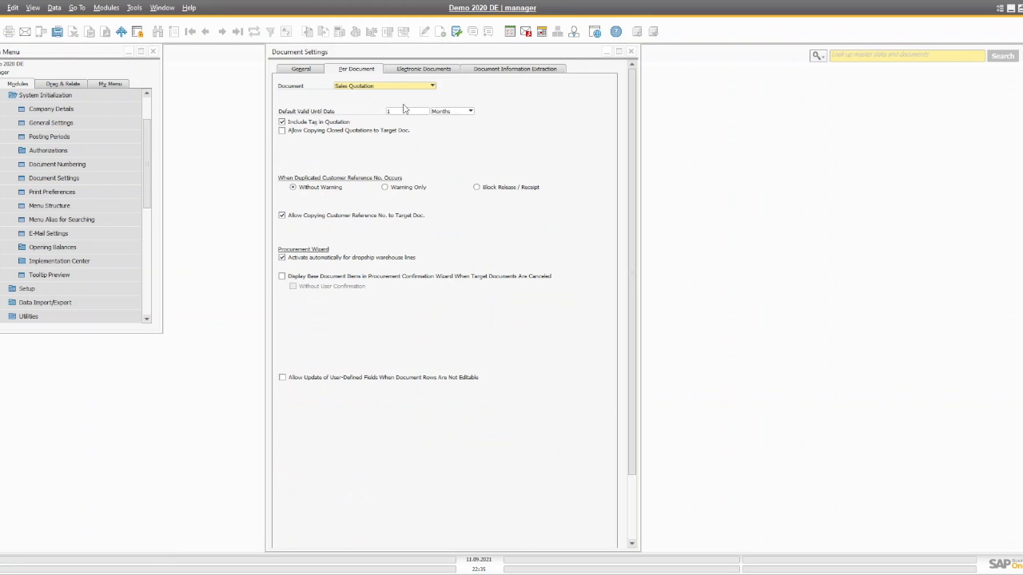
- Inspect the Default Valid Until Date value and unit for Sales Quotation, and move Document Settings aside to reveal the quotation form
click(427, 111)
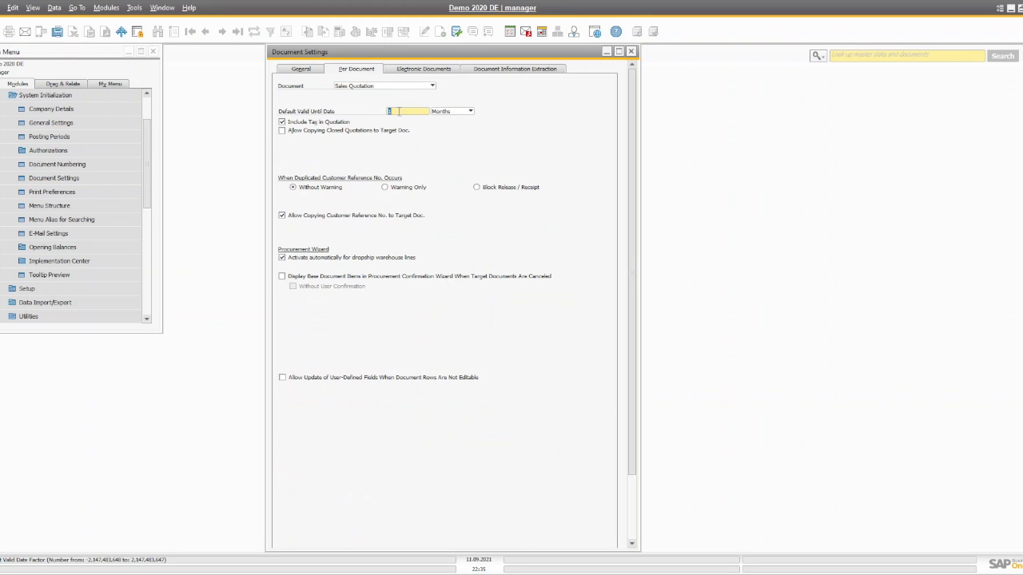
click(444, 112)
click(524, 159)
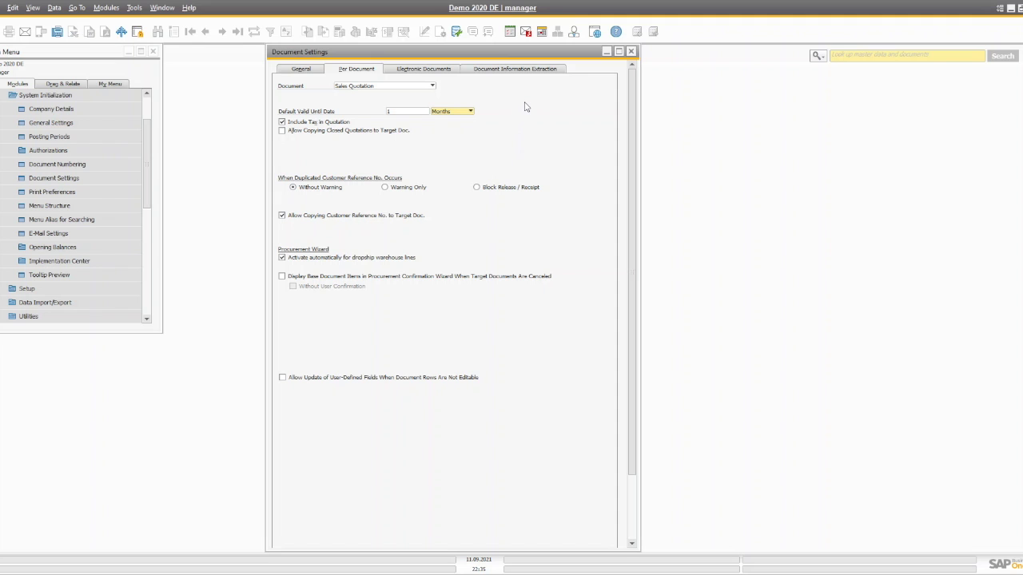
drag(430, 55, 13, 57)
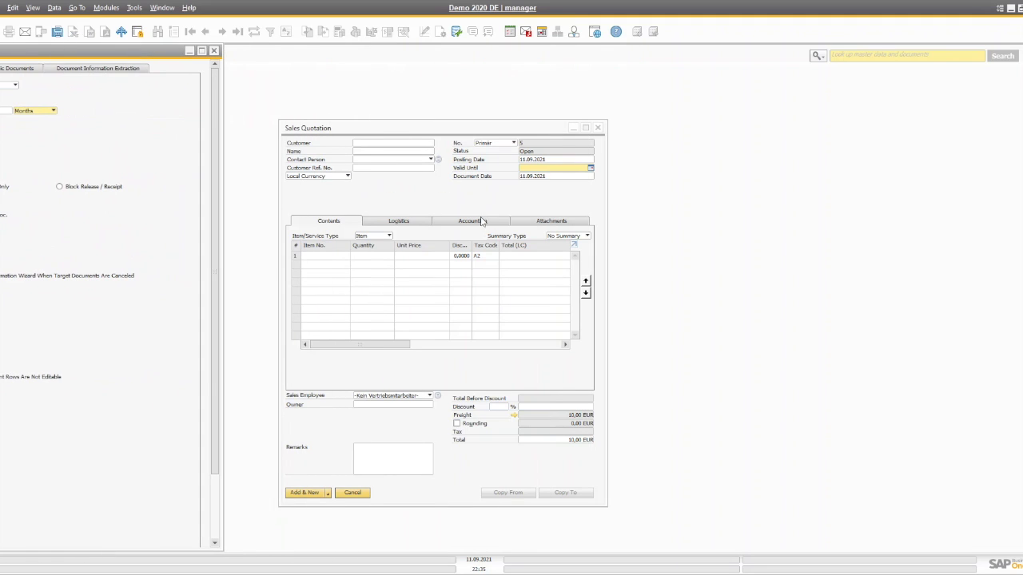
- Set the blank sales quotation's Valid Until date to 17.09.2021 and close Document Settings
click(456, 168)
drag(439, 136, 594, 136)
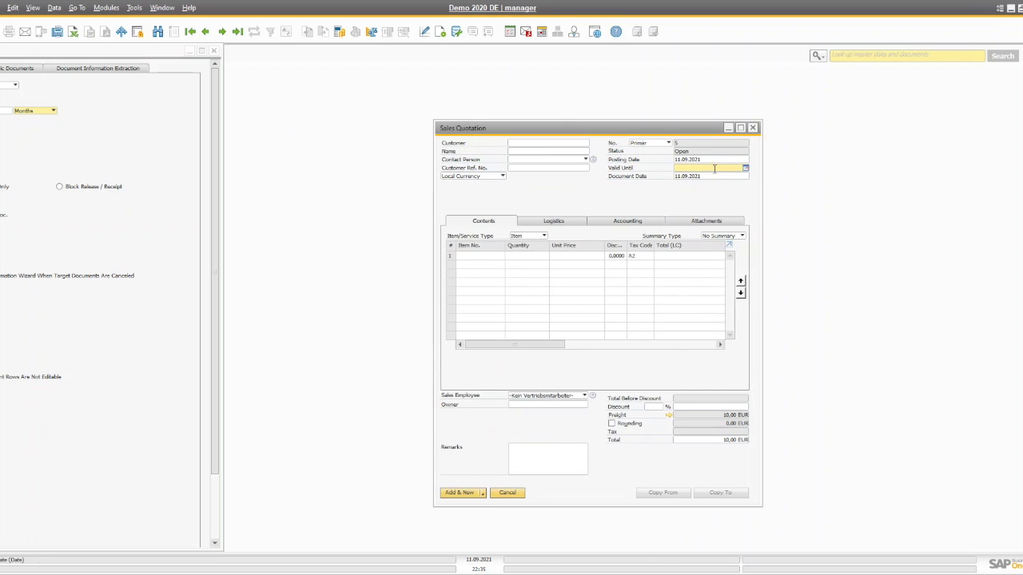
click(495, 261)
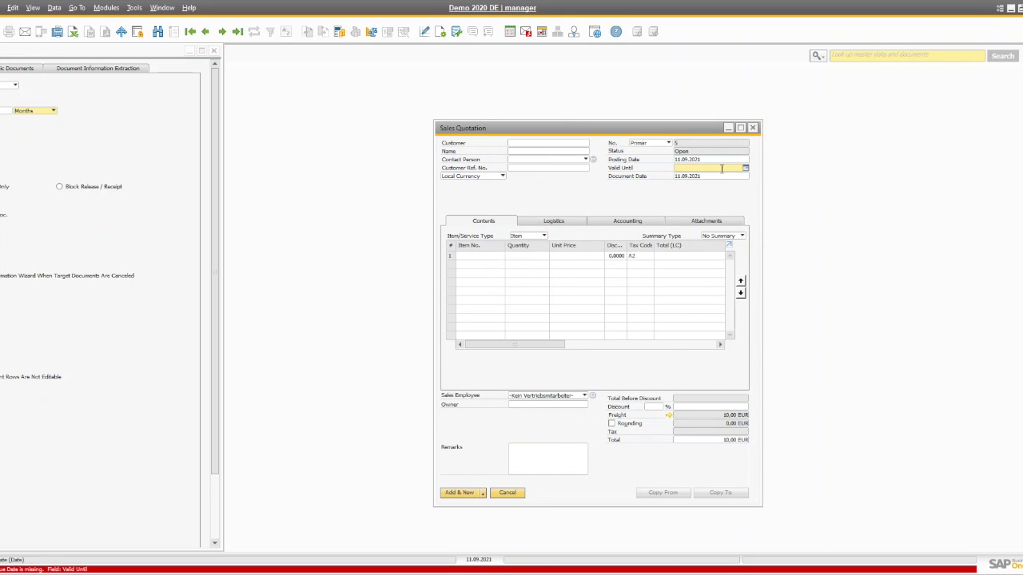
click(744, 169)
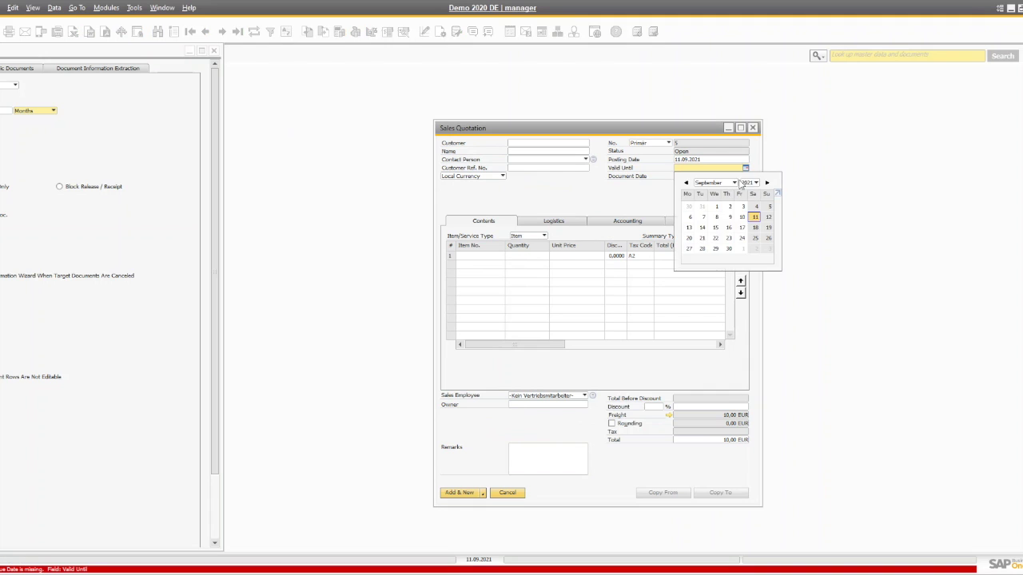
click(742, 227)
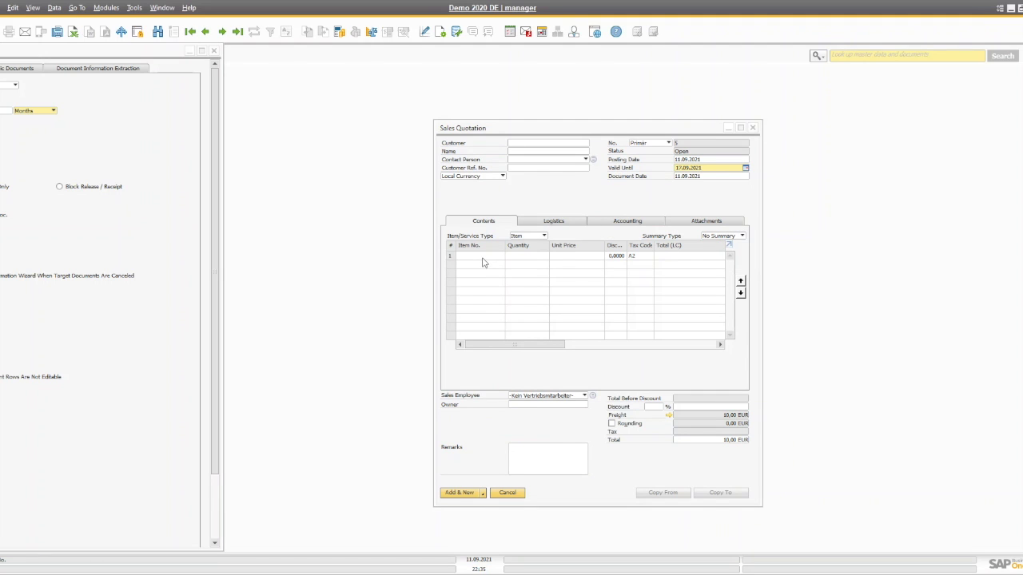
click(214, 50)
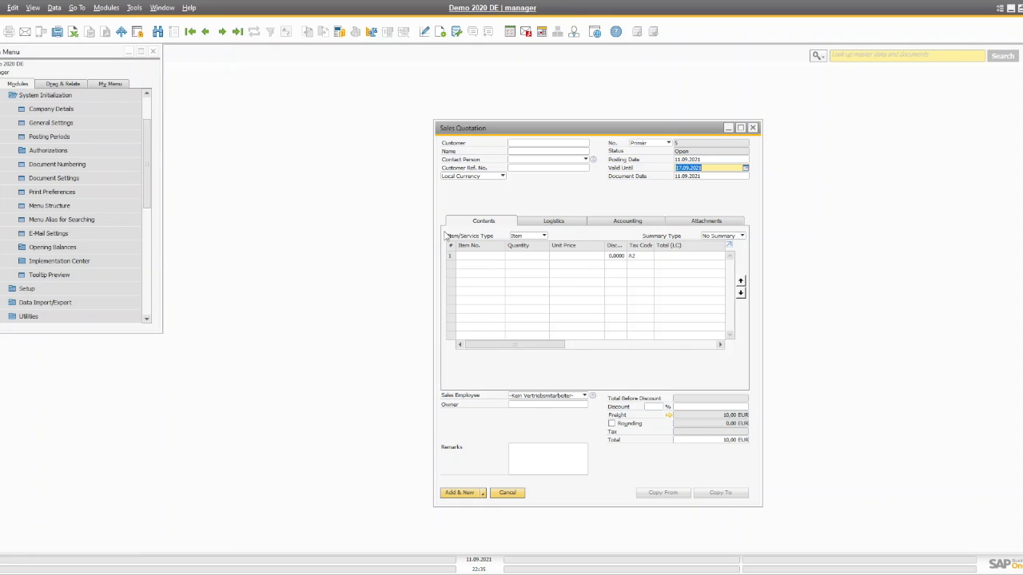
drag(487, 129, 379, 121)
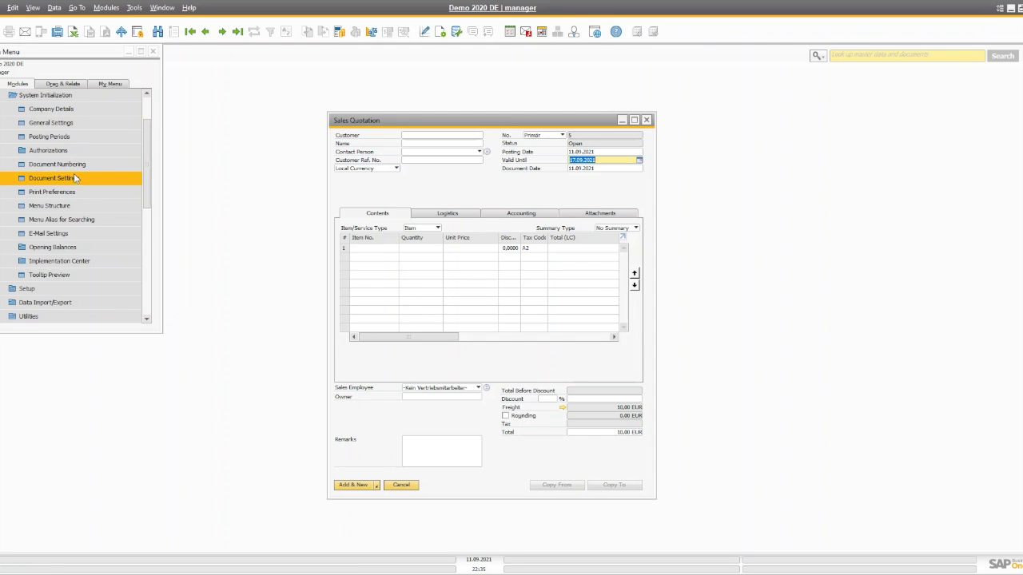
- Set the unit of the Default Valid Until Date for Sales Quotation to Weeks and save the document settings
scroll(76, 179, up, 1)
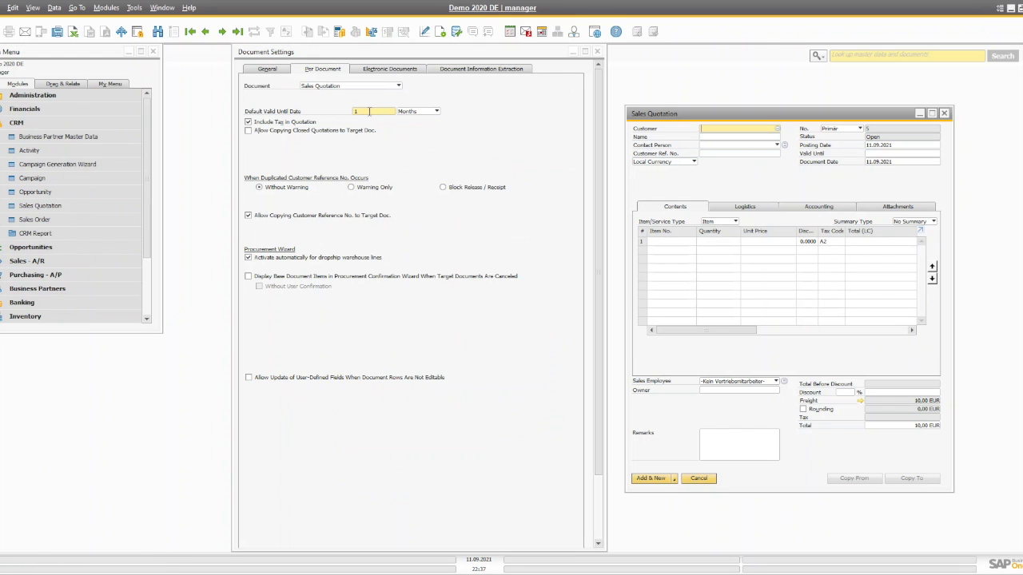
click(411, 118)
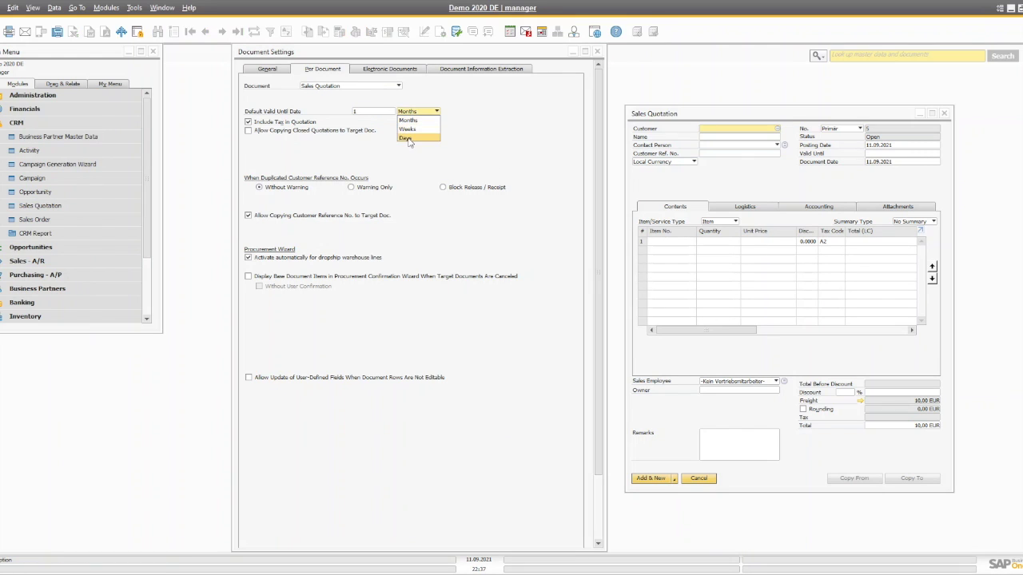
click(412, 132)
scroll(391, 315, down, 3)
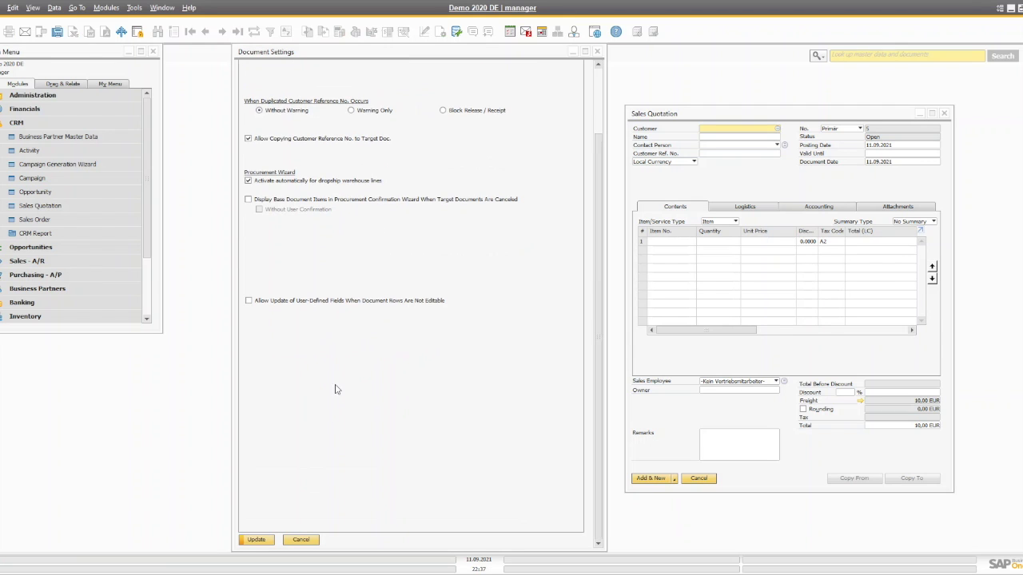
click(255, 540)
- Select the customer Ursulinengymnasium in the sales quotation and compare its Valid Until date with the default validity setting
click(800, 184)
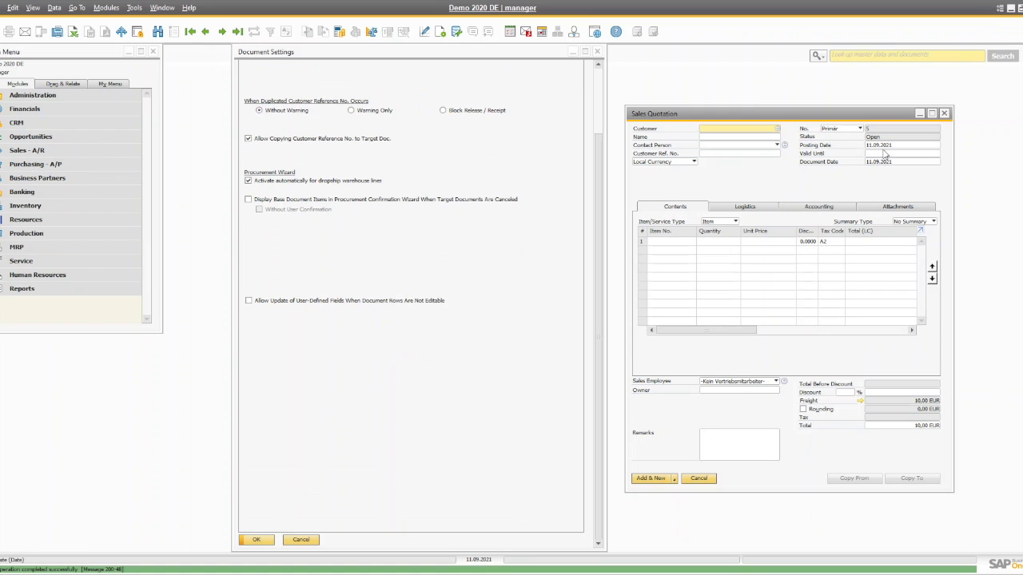
click(776, 128)
double_click(344, 201)
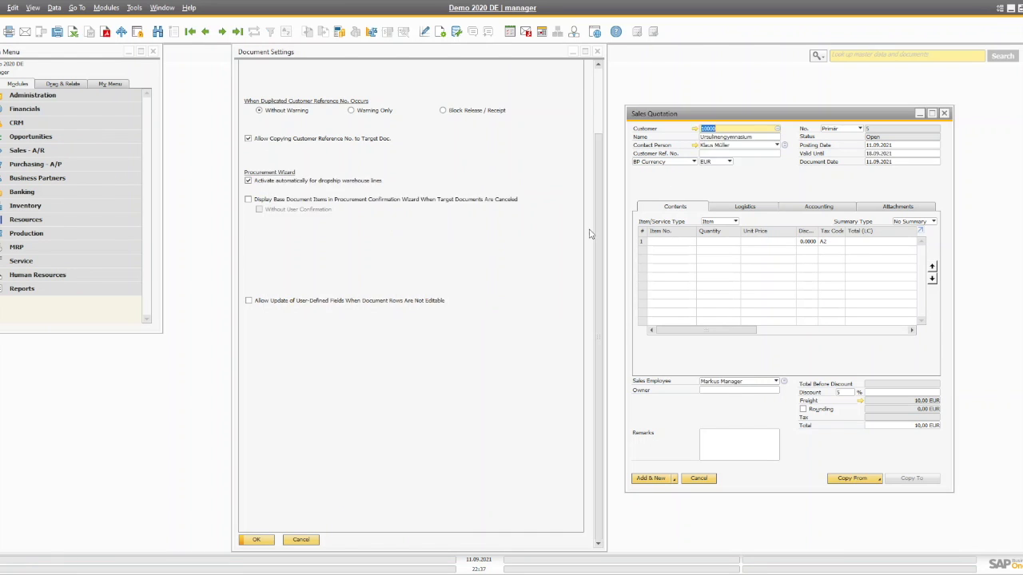
click(899, 154)
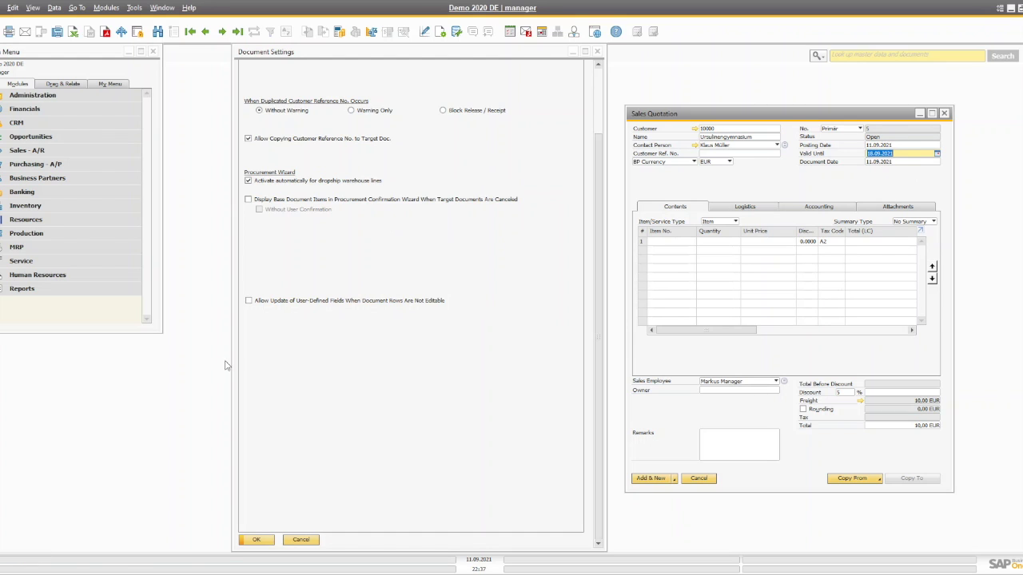
scroll(444, 330, up, 1)
scroll(444, 329, up, 2)
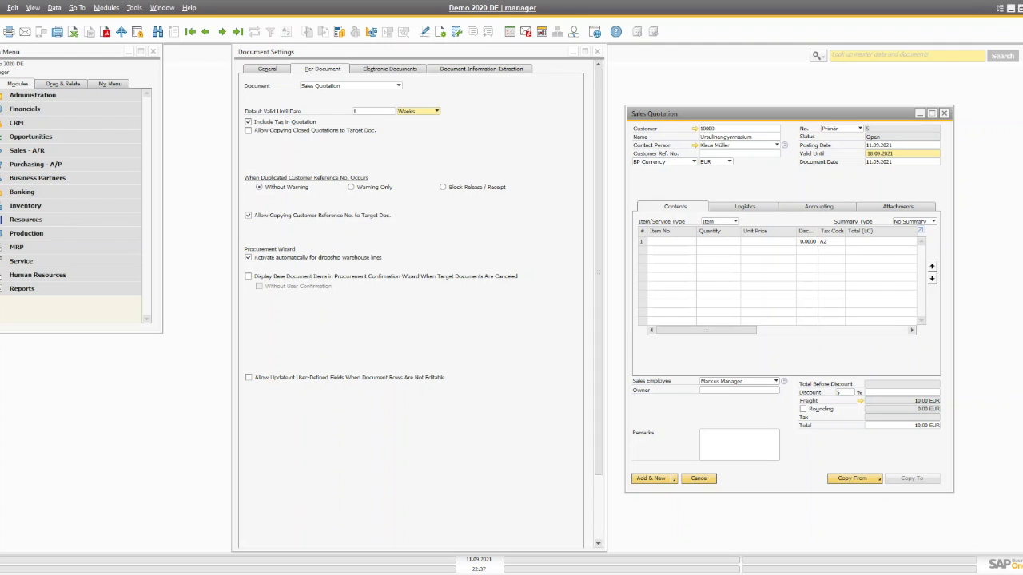
click(873, 189)
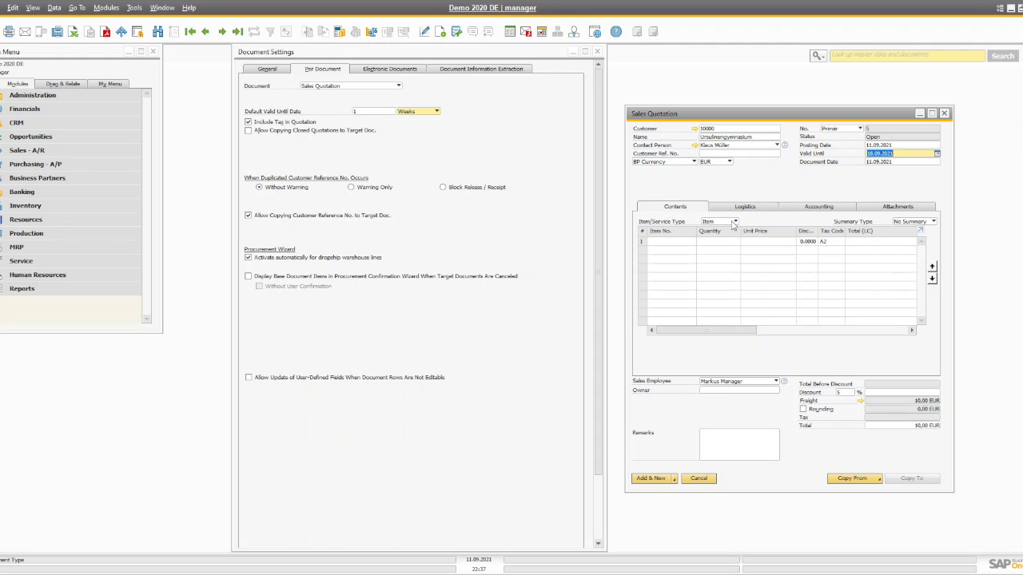
- View the Payment Terms in the quotation customer's Business Partner Master Data and close the record without changes
click(695, 128)
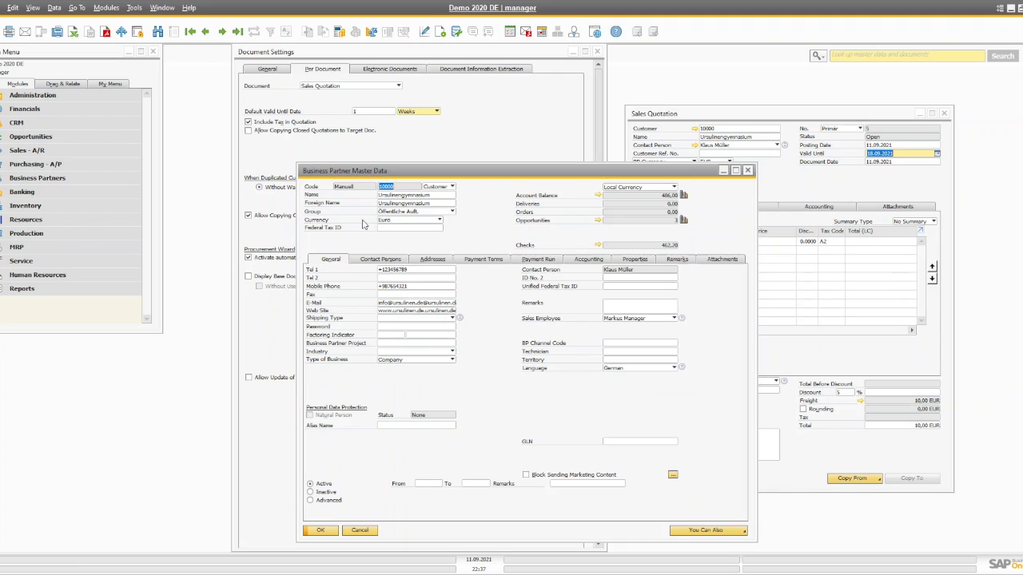
click(479, 259)
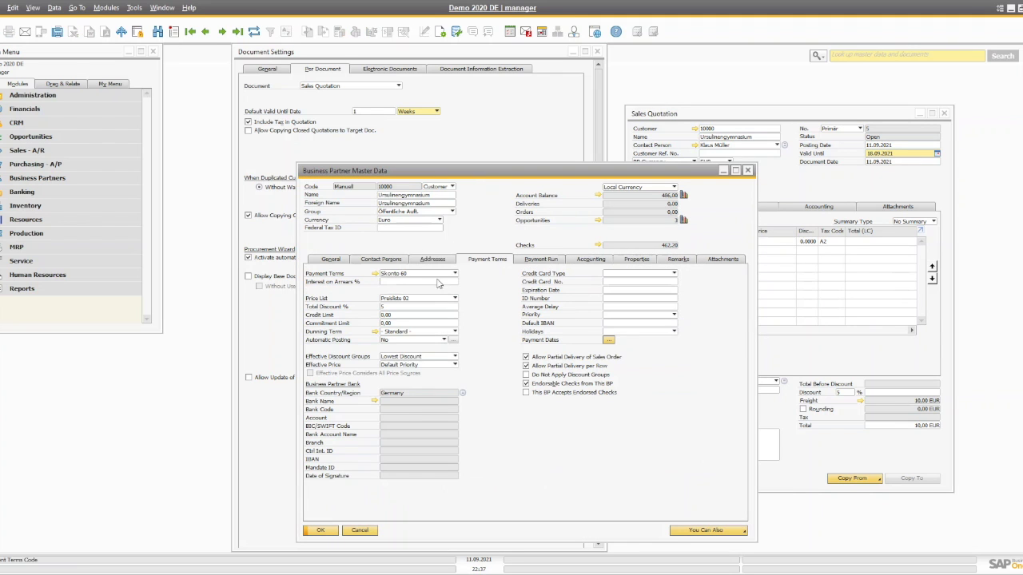
click(372, 531)
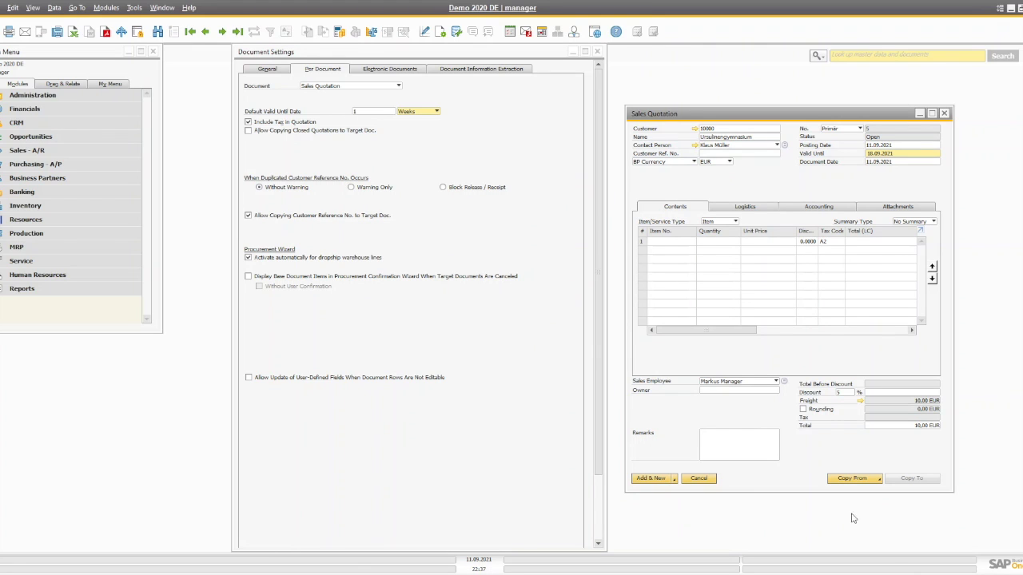
- Discard the unsaved sales quotation, look over the remaining Sales Quotation settings, and close Document Settings
click(804, 456)
click(714, 480)
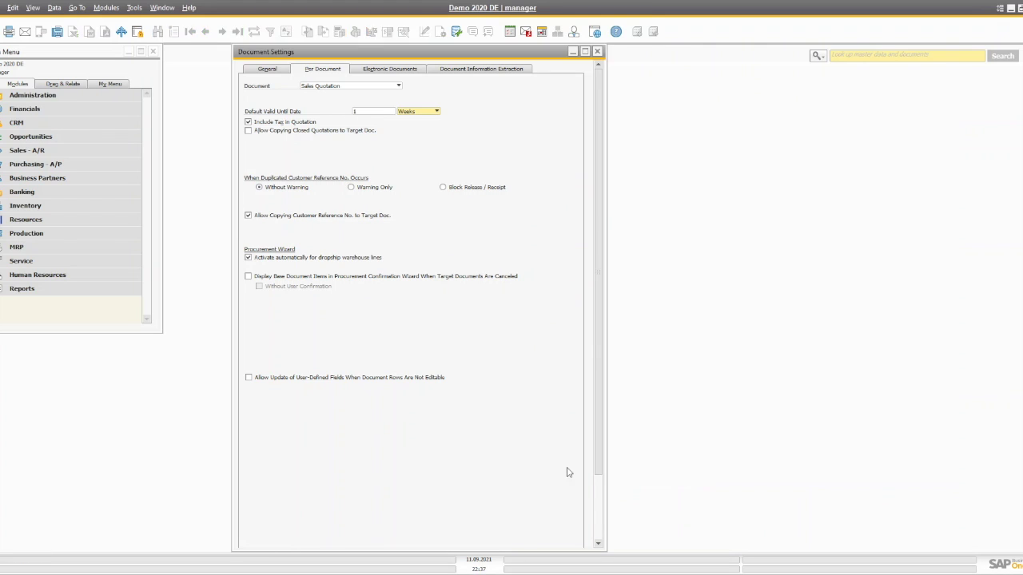
scroll(413, 429, down, 2)
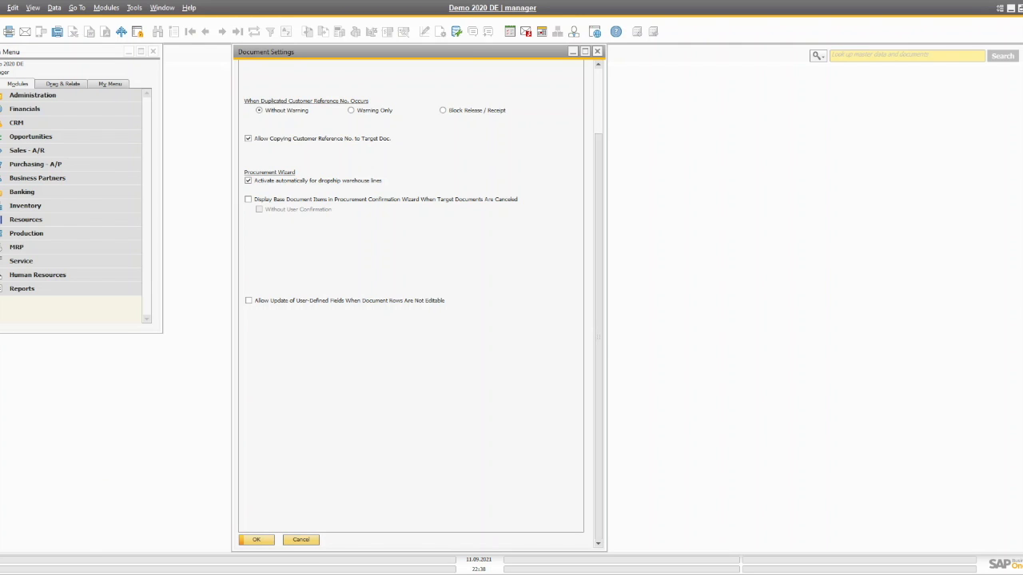
scroll(487, 407, up, 3)
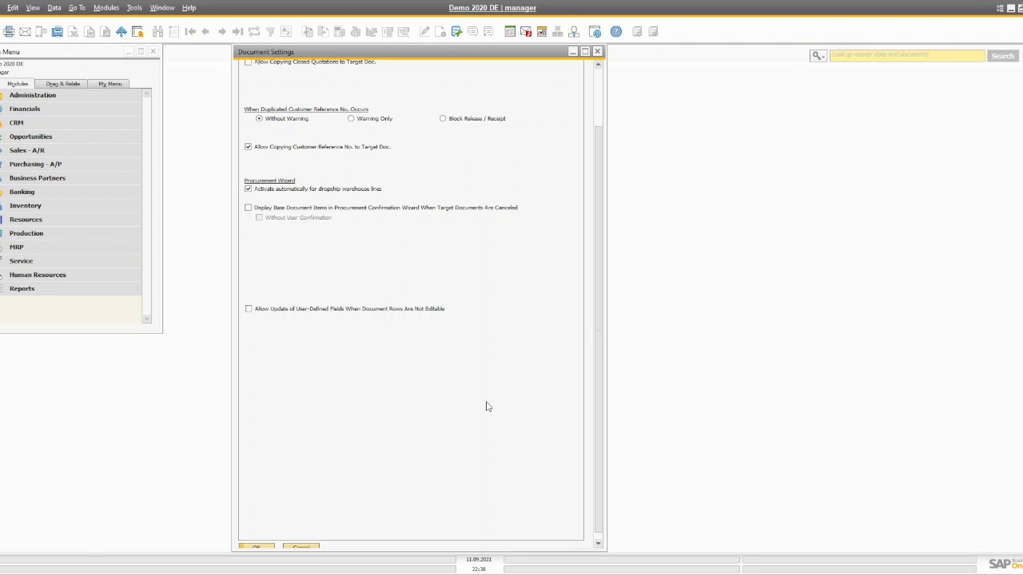
scroll(488, 406, down, 3)
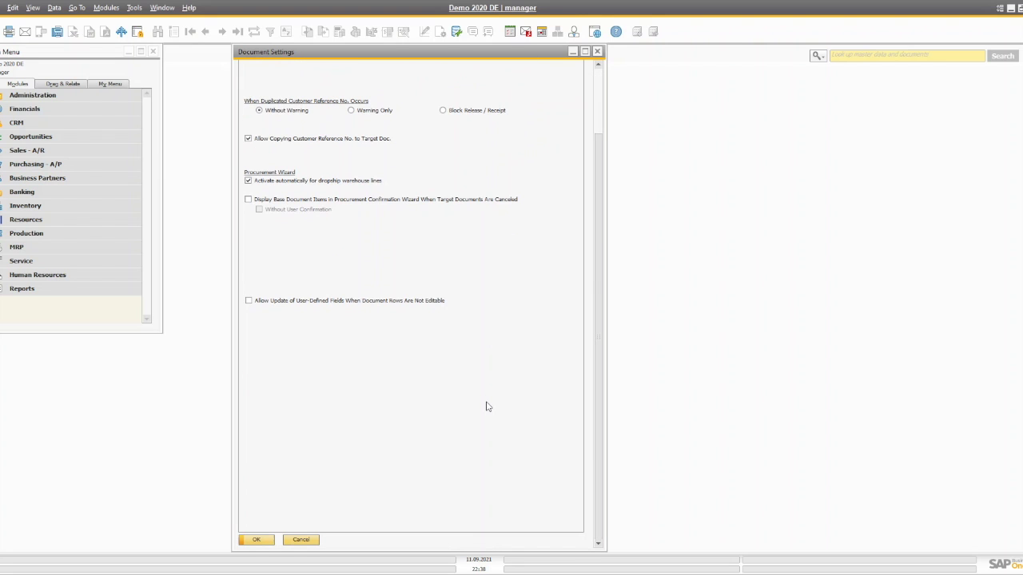
click(301, 541)
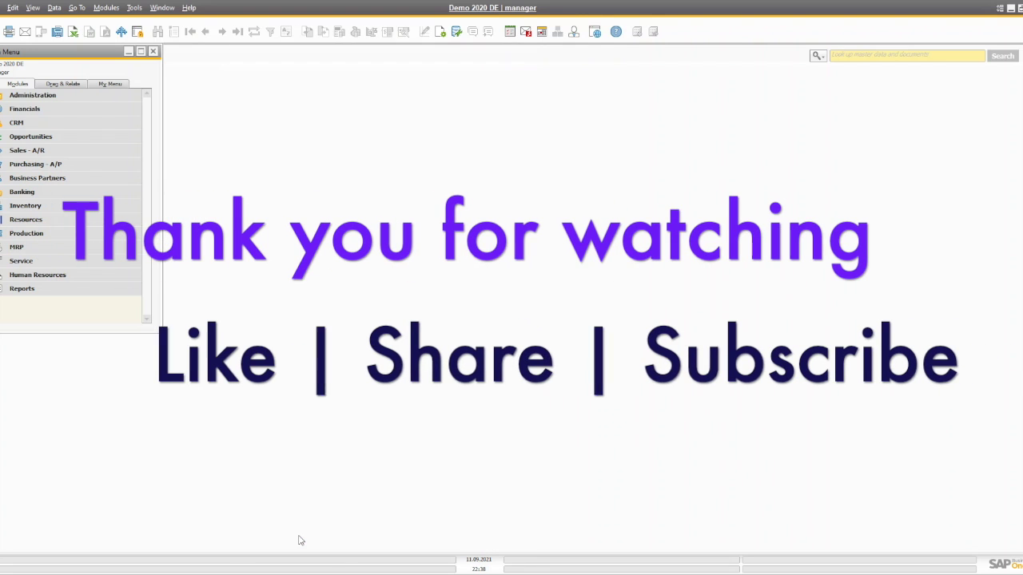